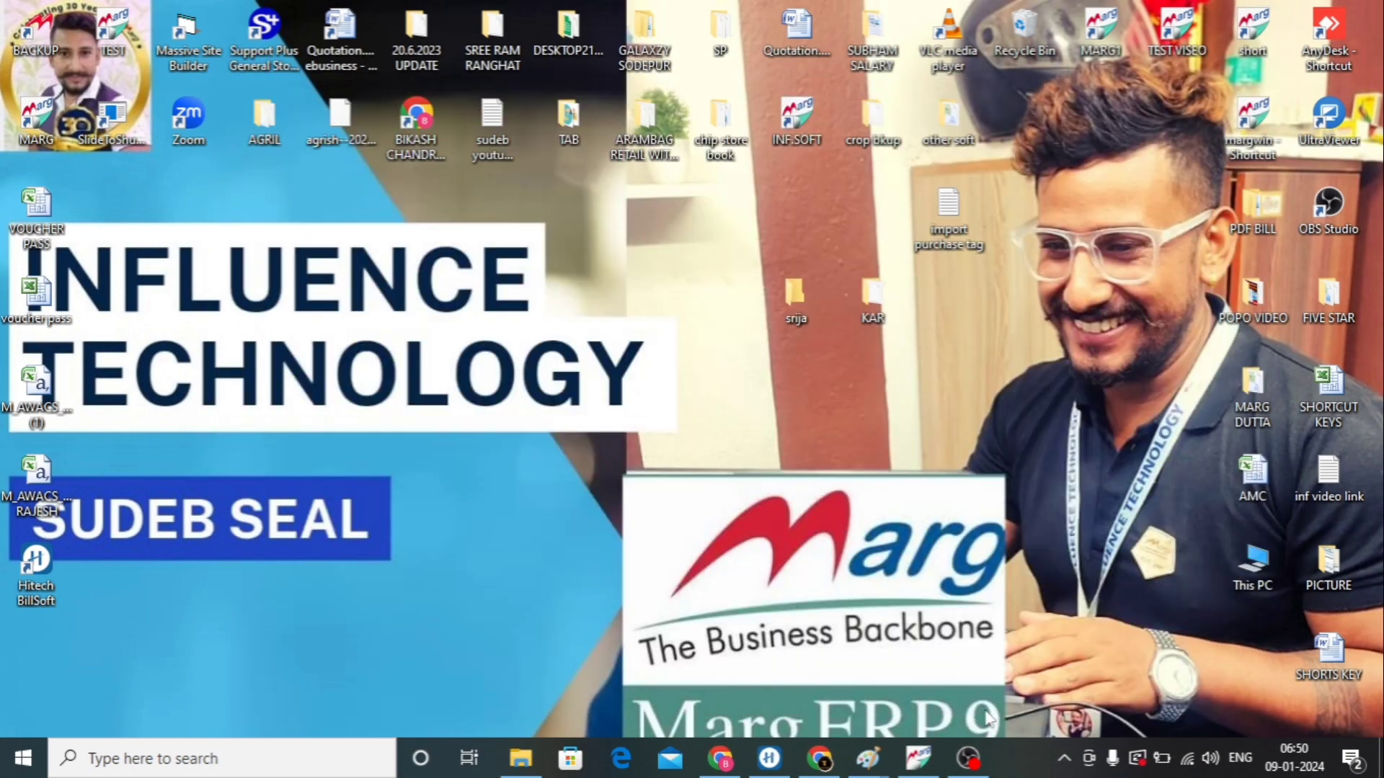
Switch to MARG ERP 9+ and locate the Dispatch Summary report among the daily working reports.
click(918, 757)
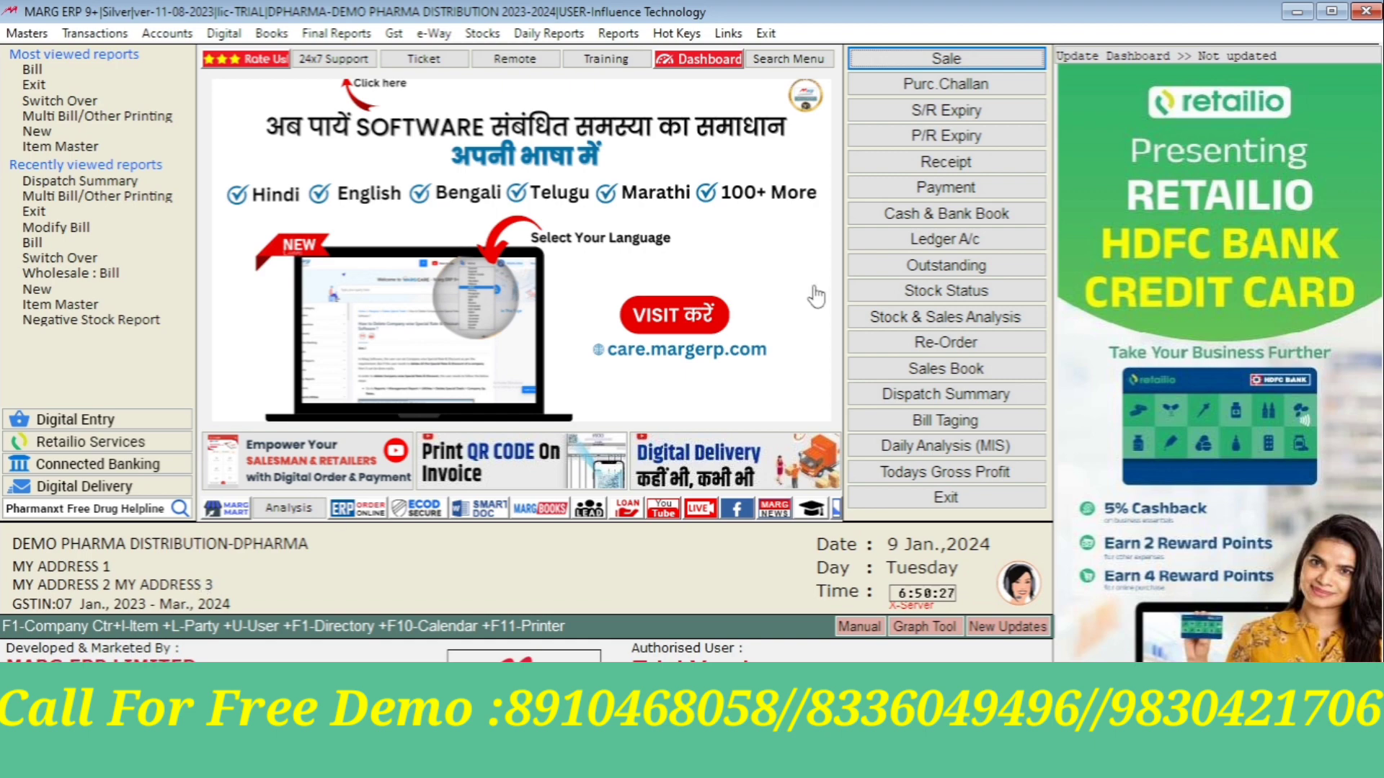
click(558, 38)
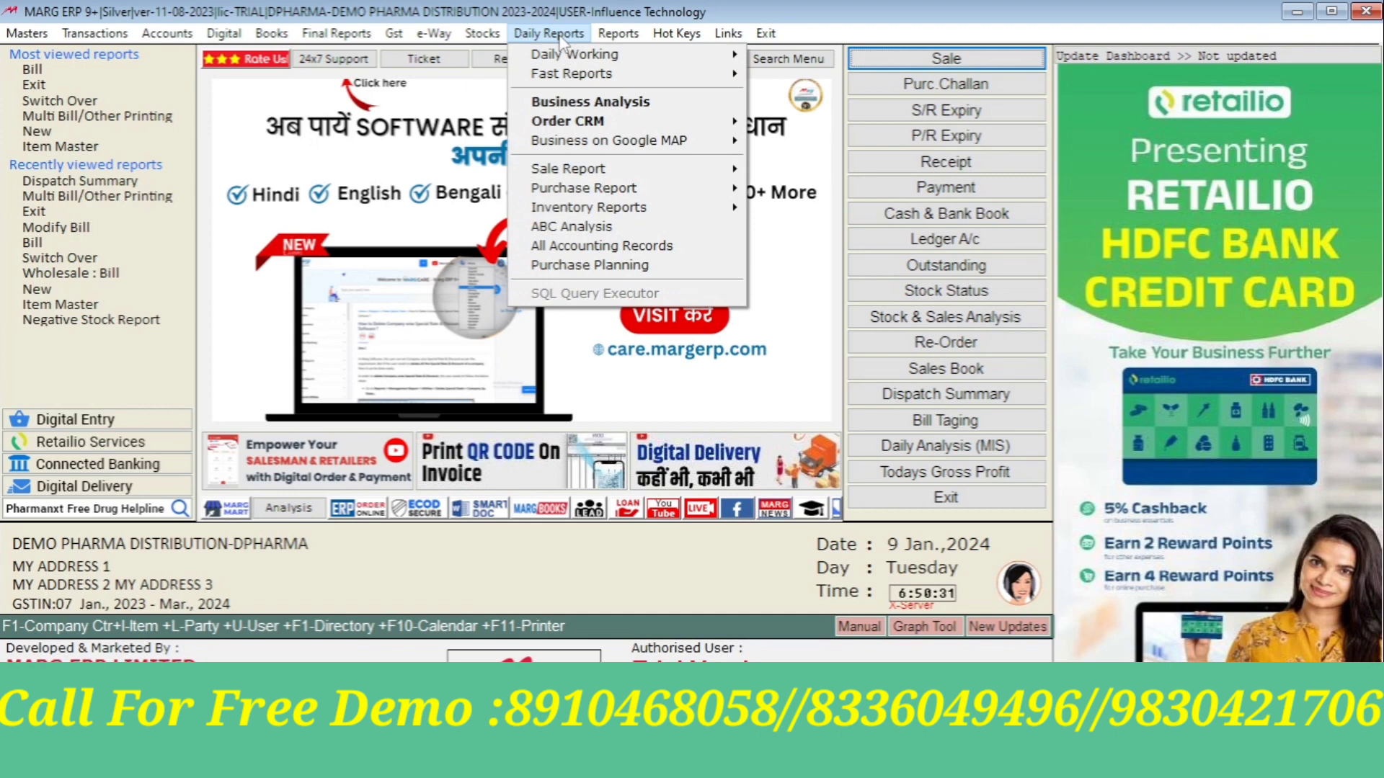
mouse_move(591, 62)
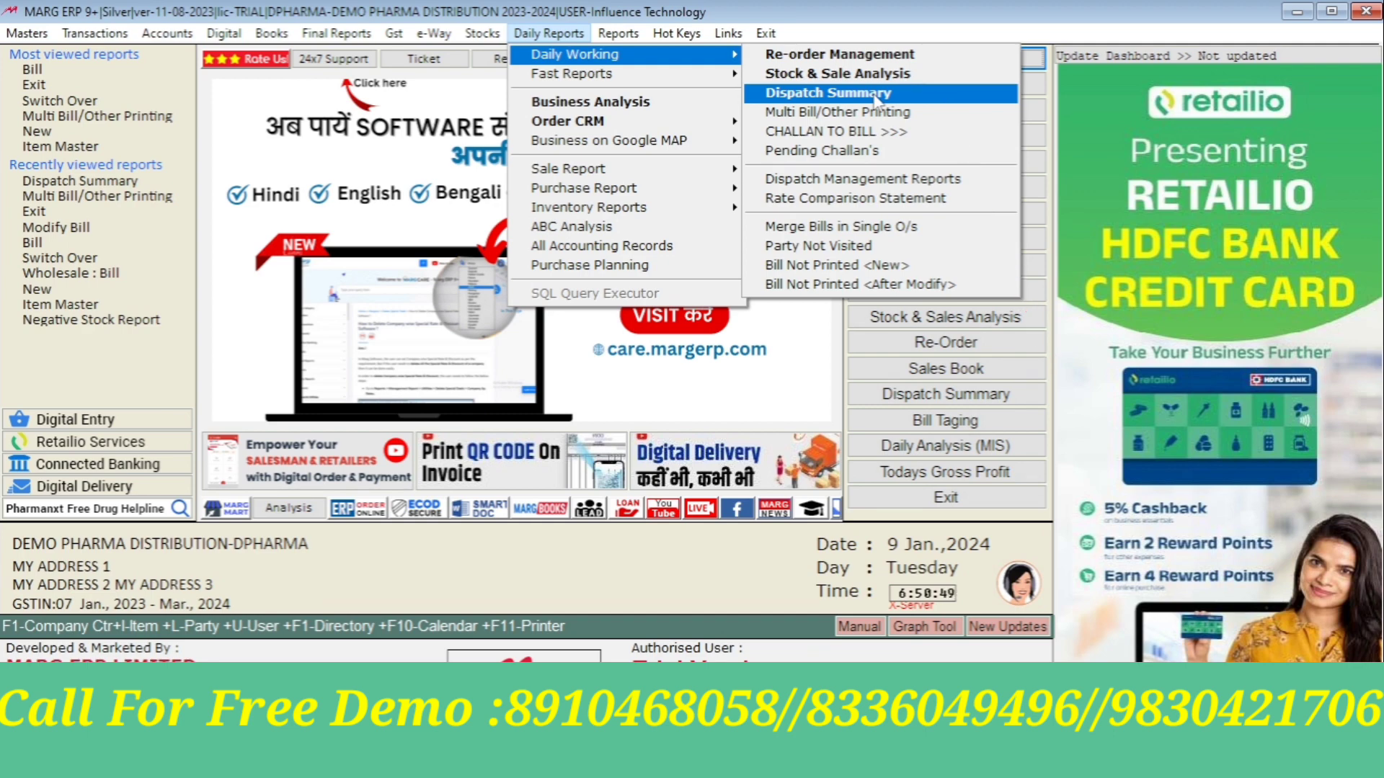
click(619, 597)
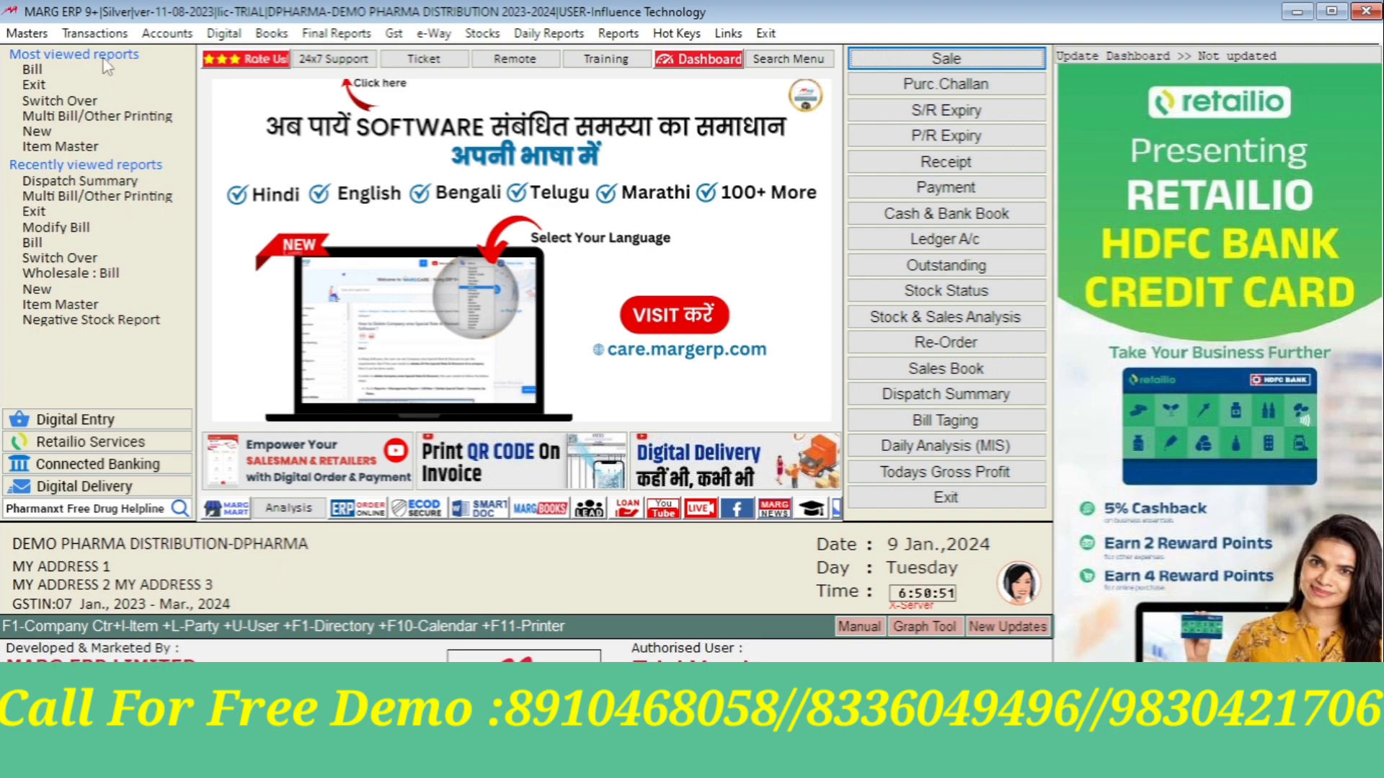
List the existing sale bills for modification, look through their dates and parties, and close the list.
key(alt+t)
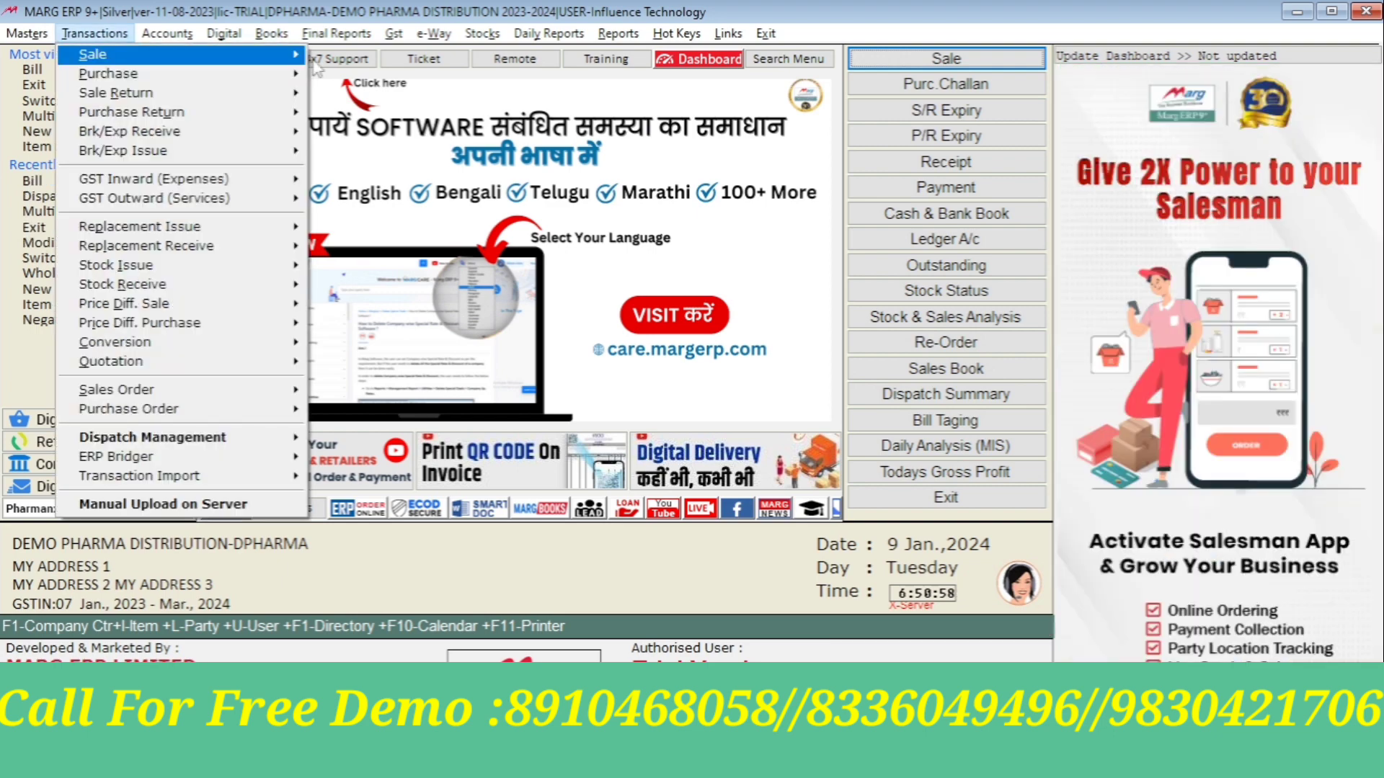
key(Right)
key(Down)
key(Down)
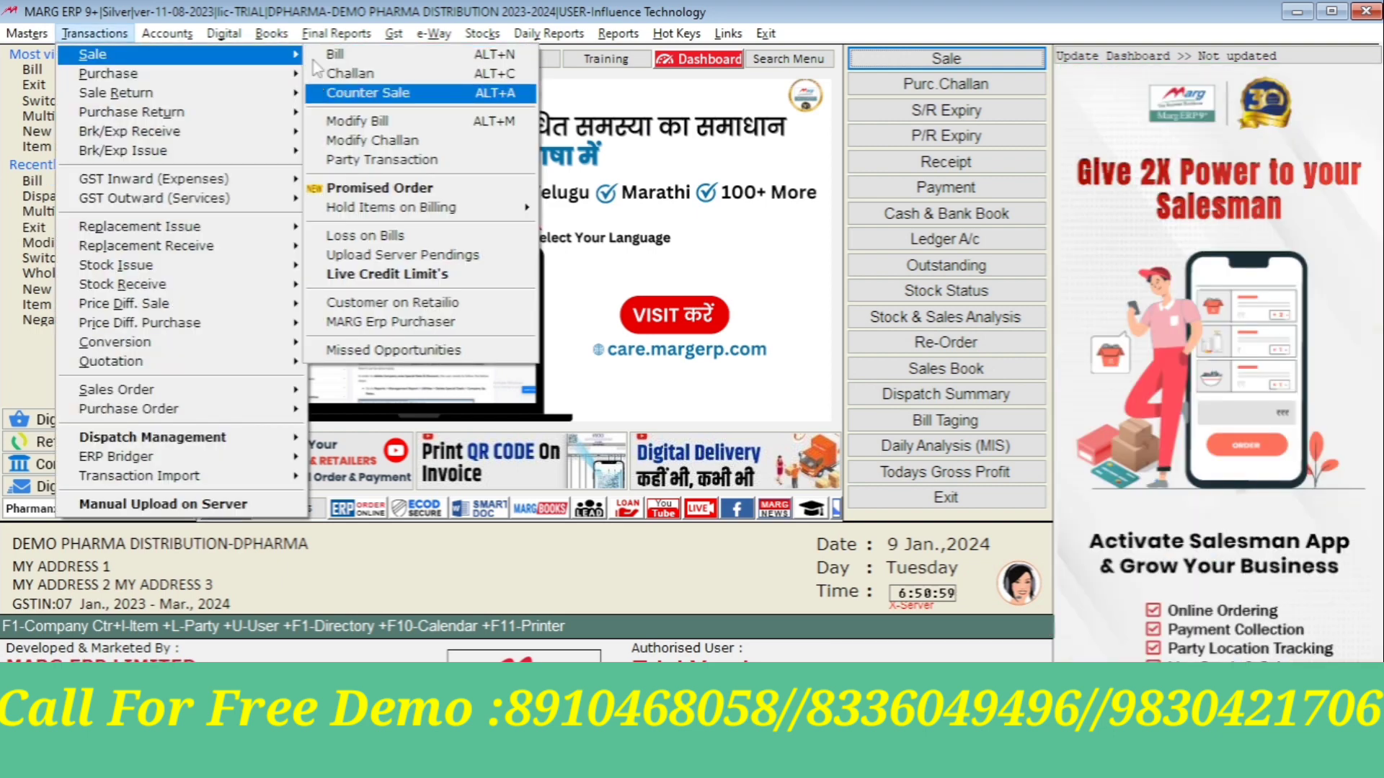
key(Down)
key(Return)
key(Return)
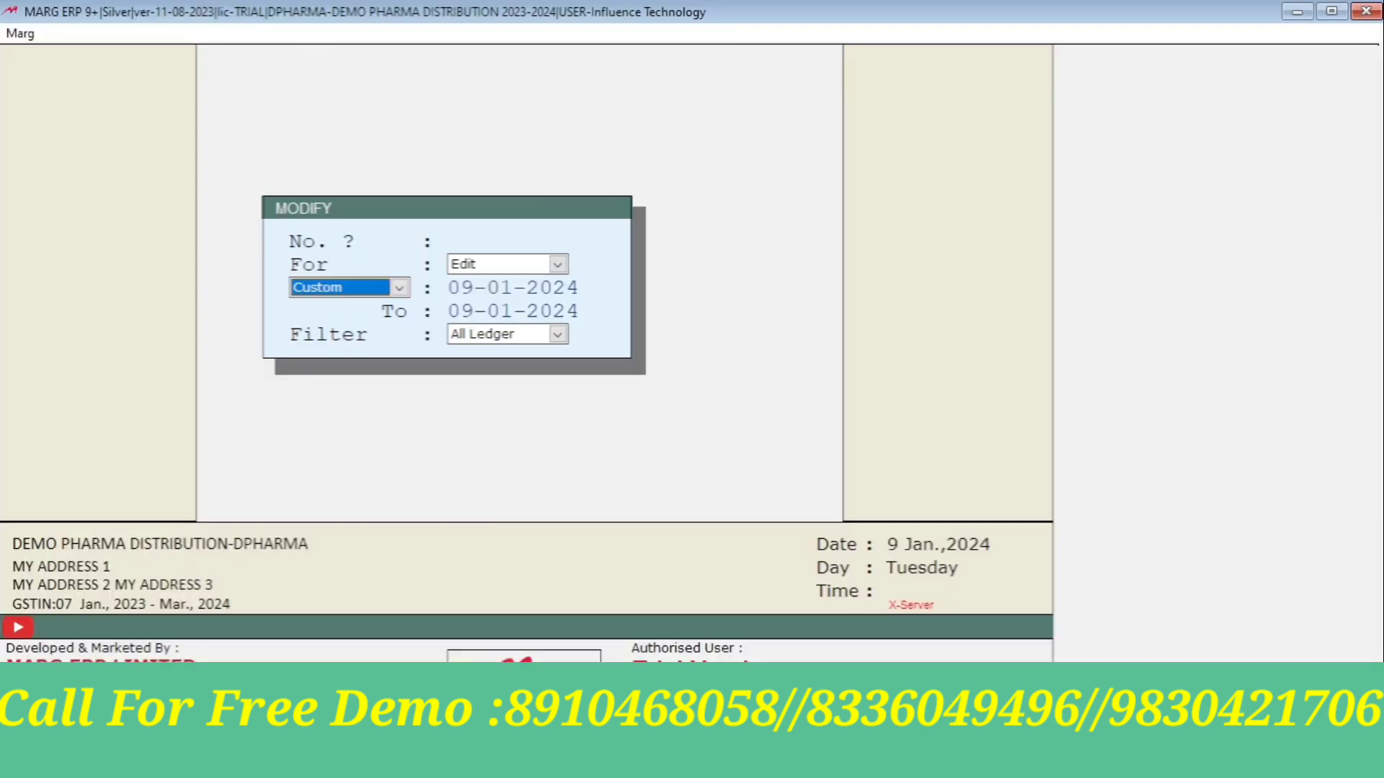
key(Up)
key(Return)
key(Return)
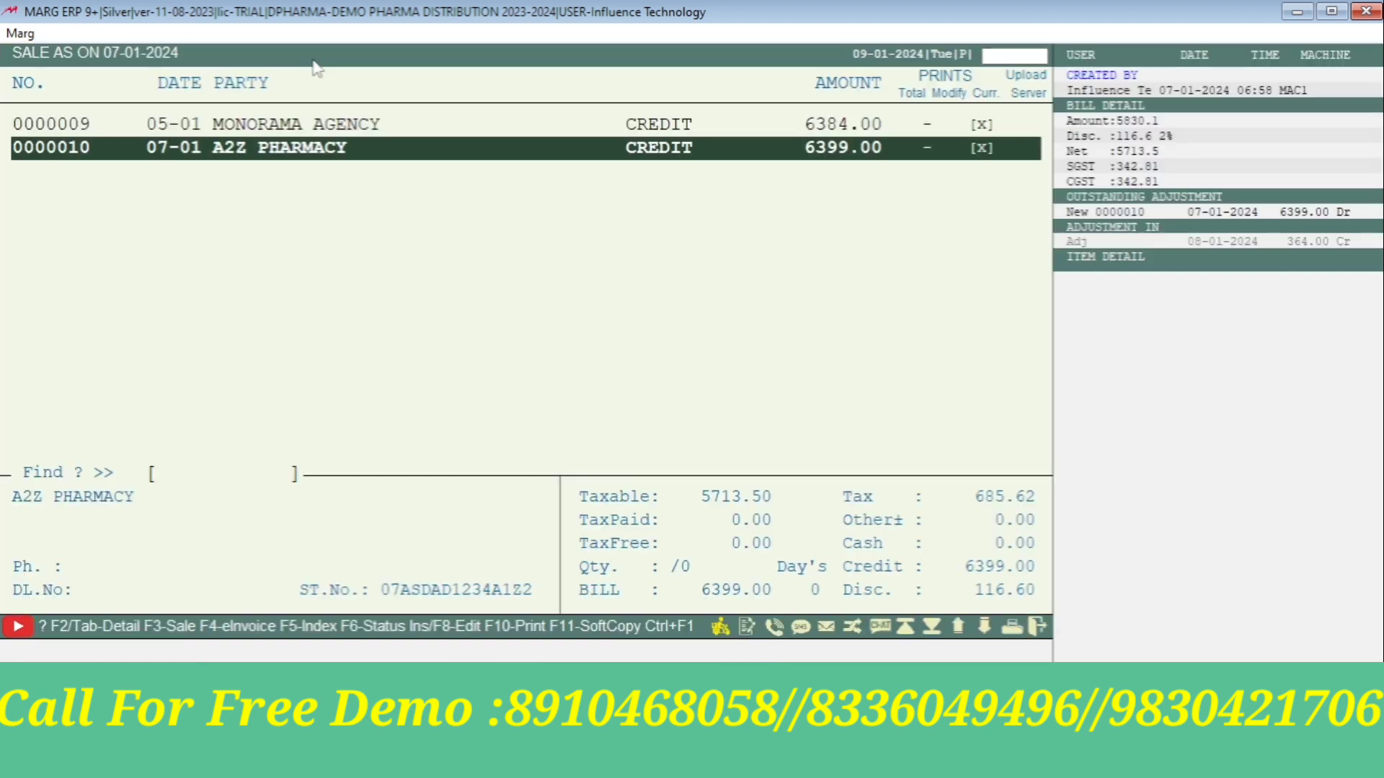
key(Up)
key(Down)
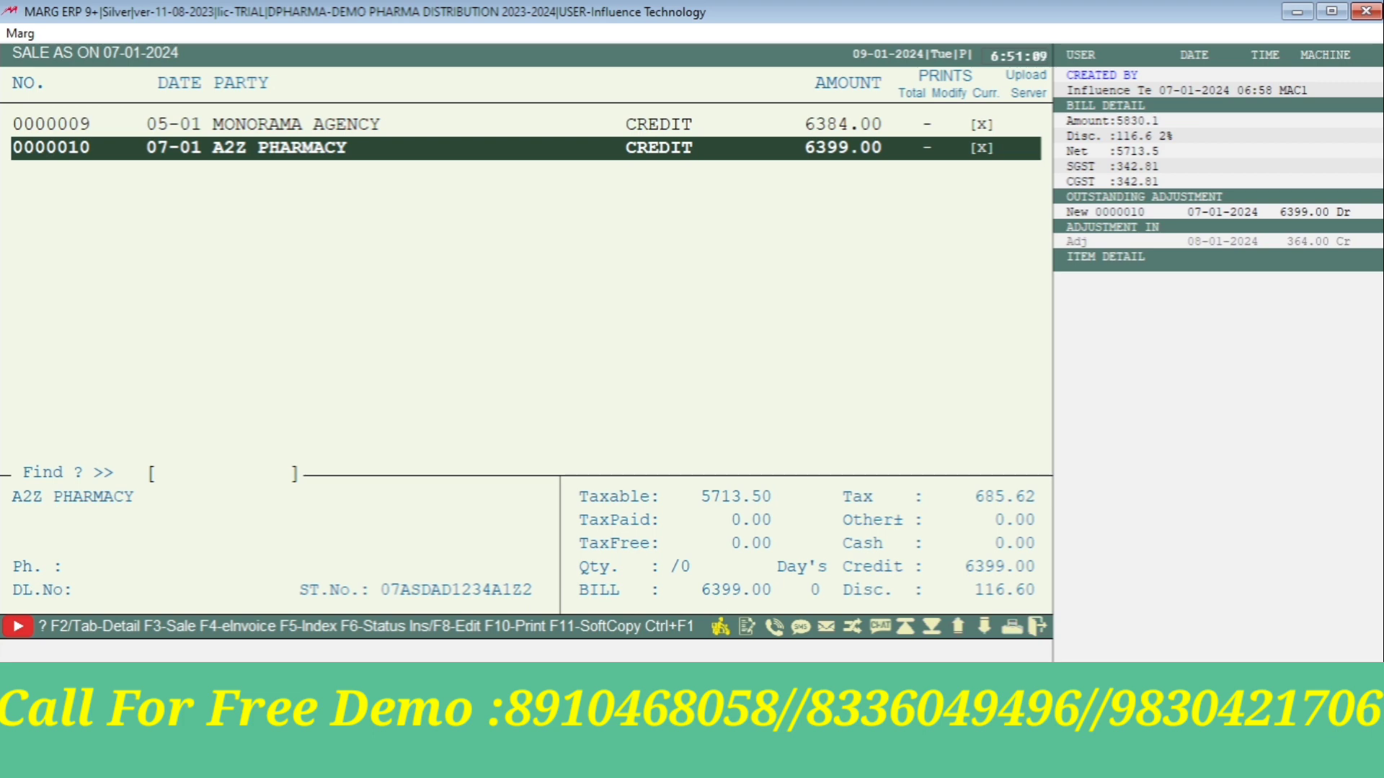
key(Escape)
Start a new sale bill dated 05-01-2024 for A2Z PHARMACY.
key(alt)
key(Right)
key(Down)
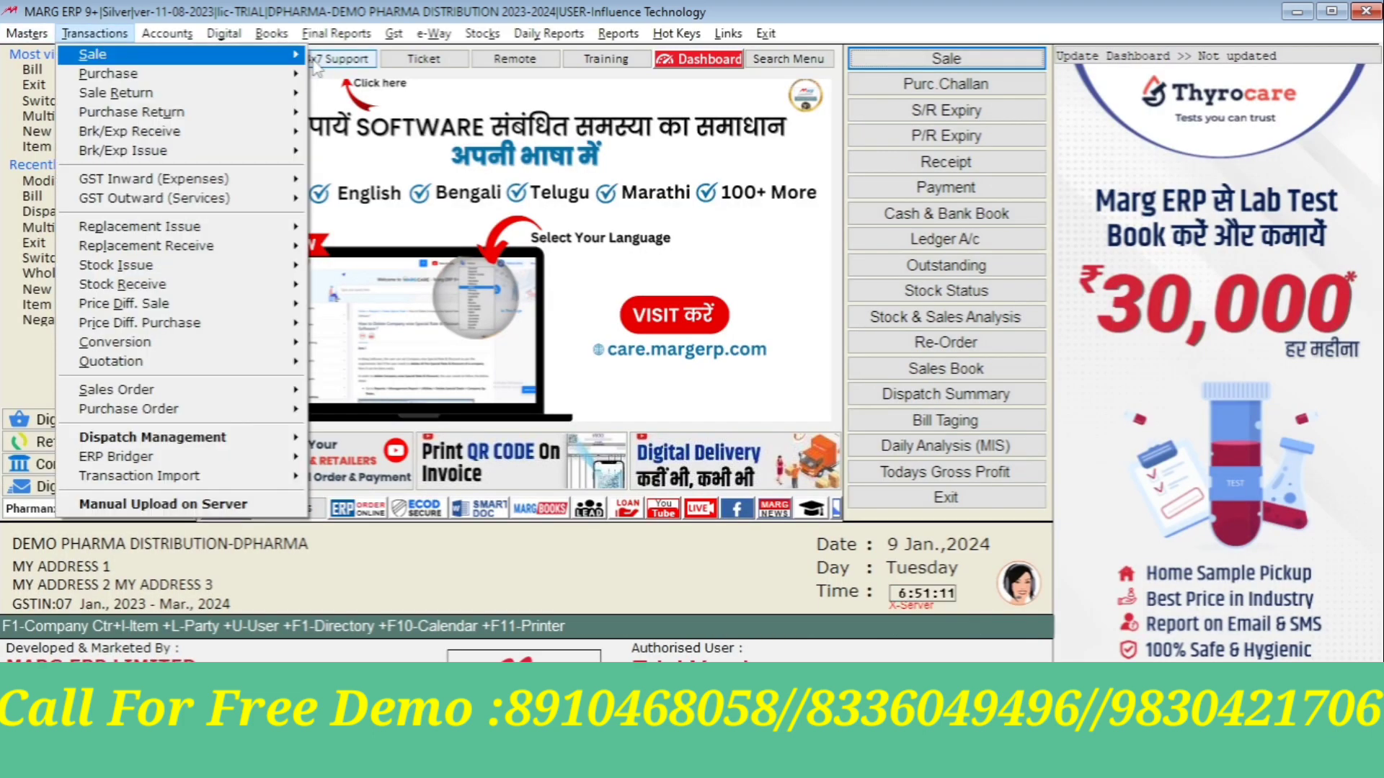
key(Return)
key(Return)
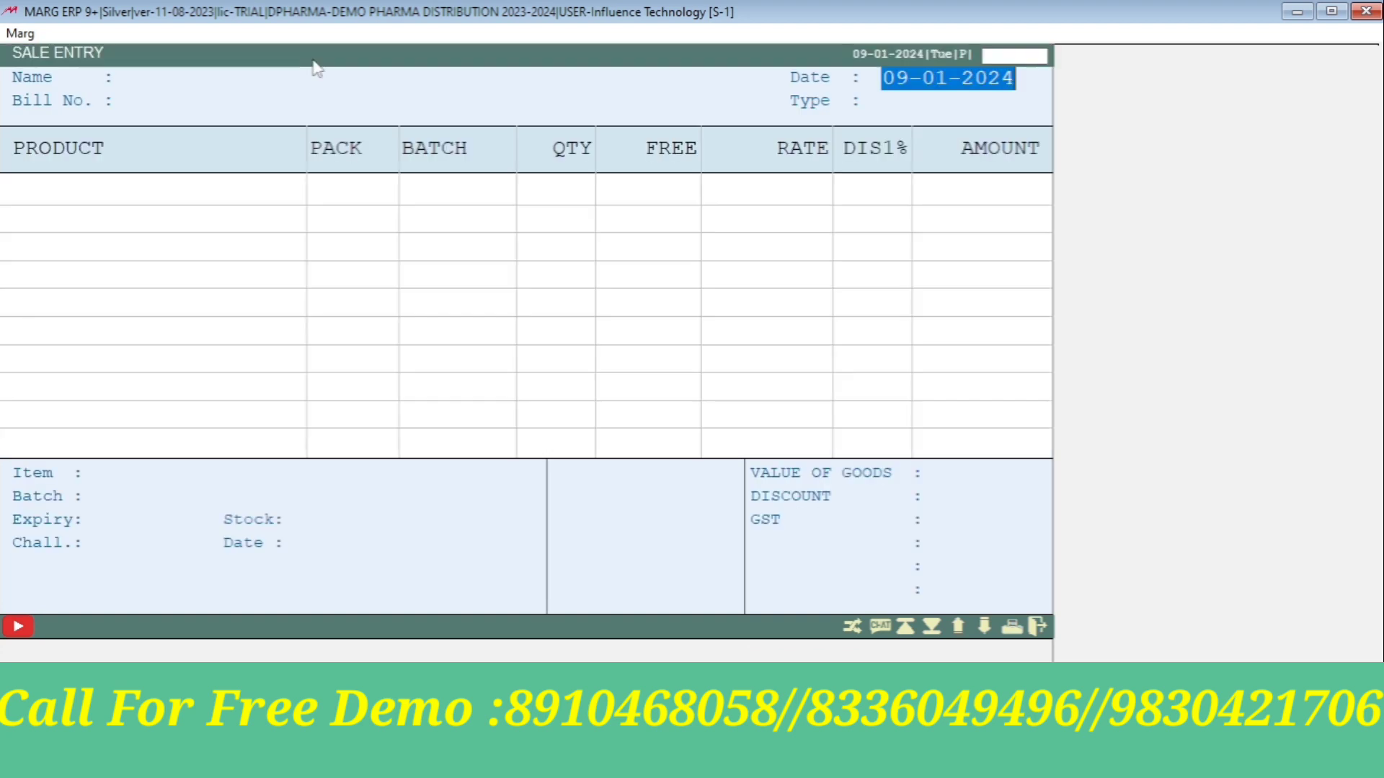
text(05)
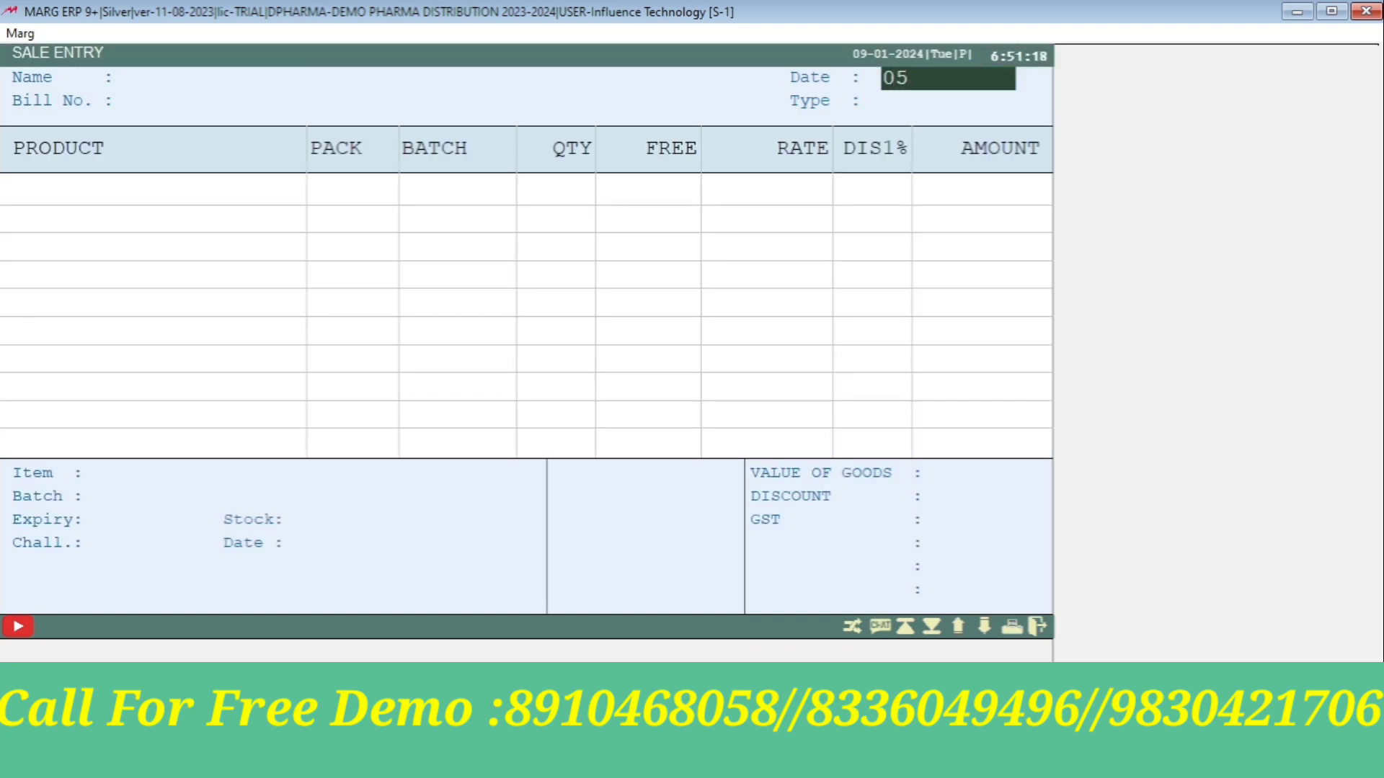
text(01y)
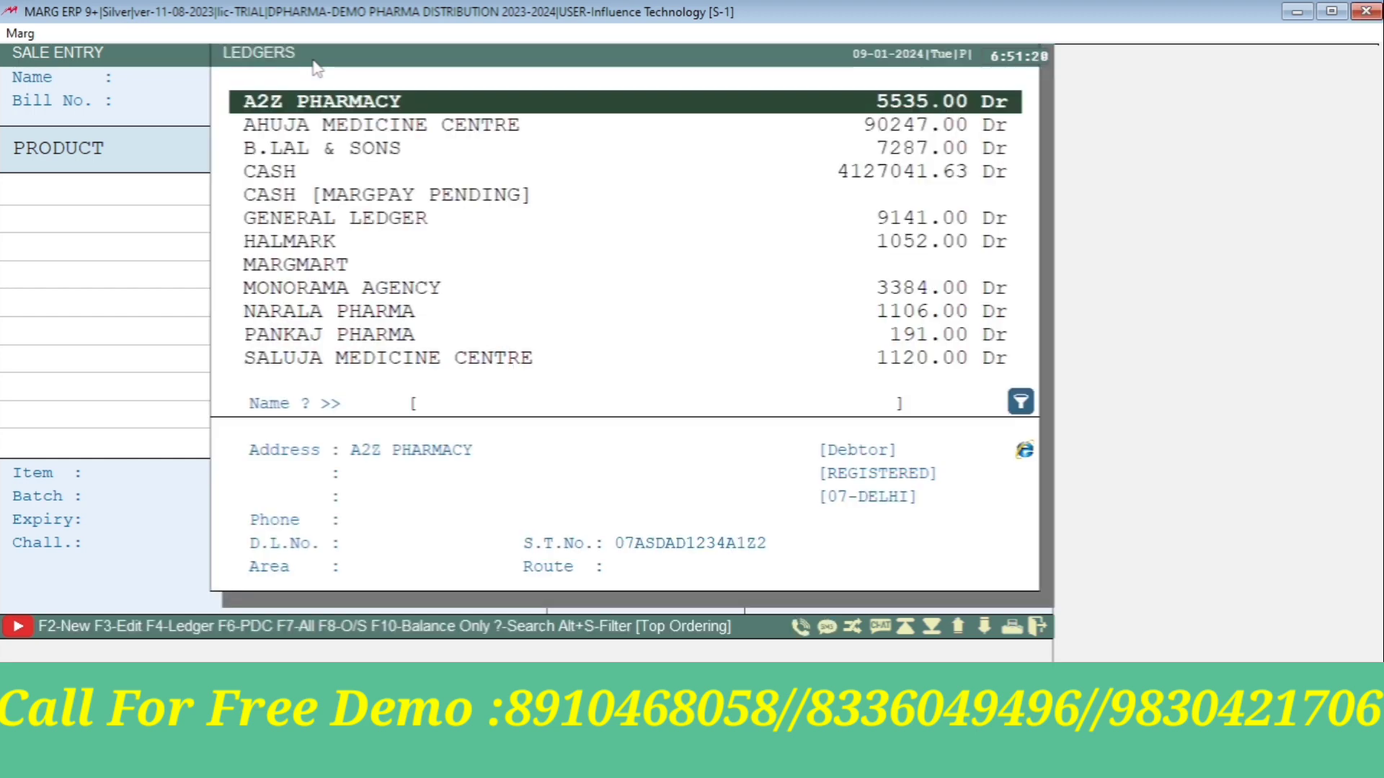
key(Return)
key(Return)
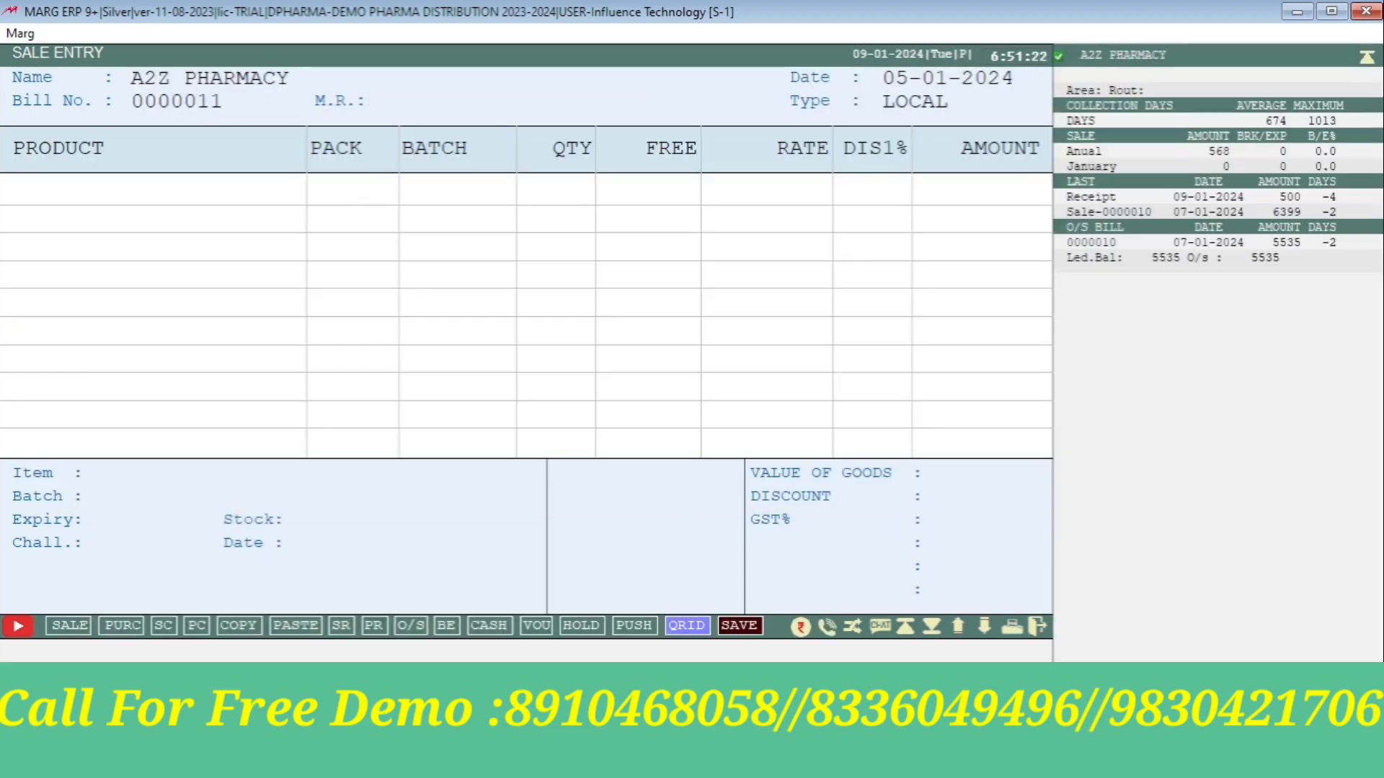
Add ACNEDERM LOT 20ML from batch 435 to the bill with quantity 5.
key(Return)
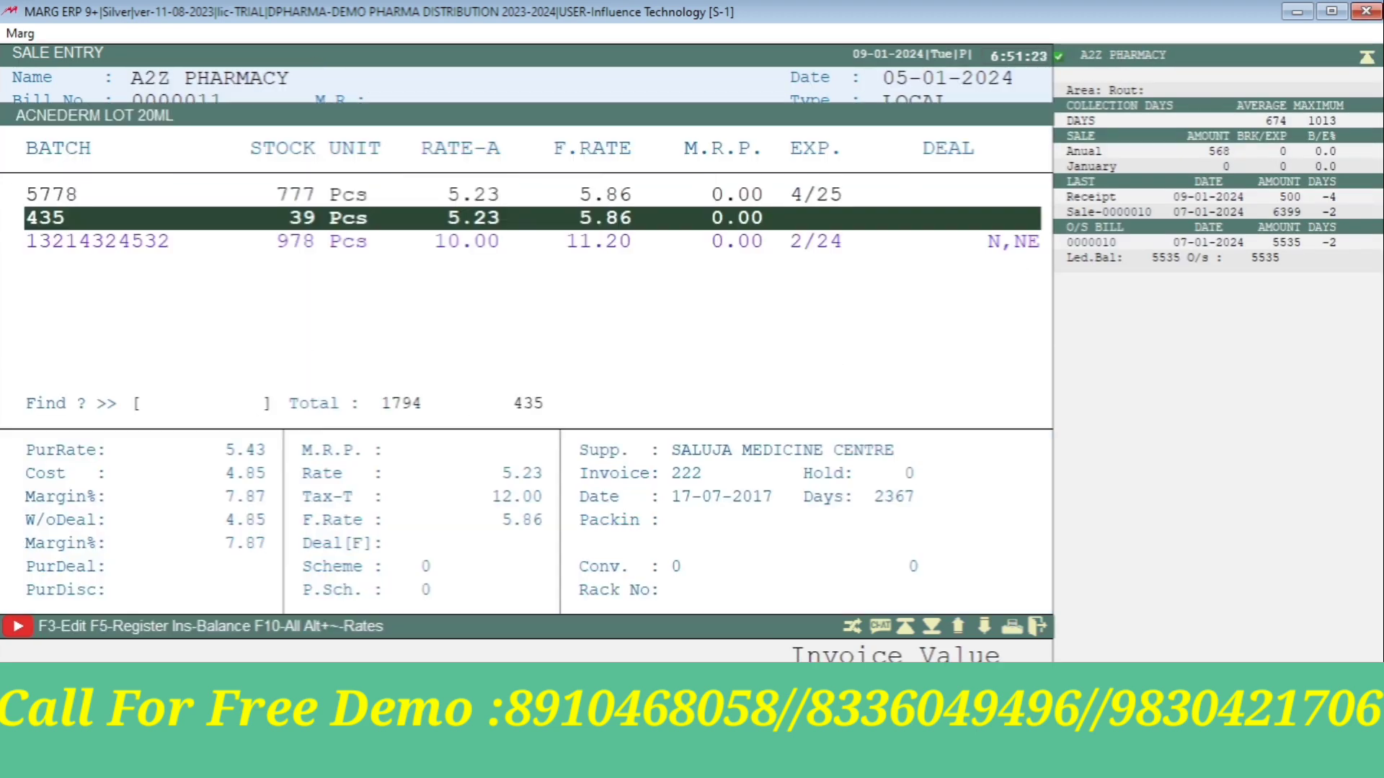
key(Return)
text(5)
key(Return)
key(Return)
key(Return)
key(Return)
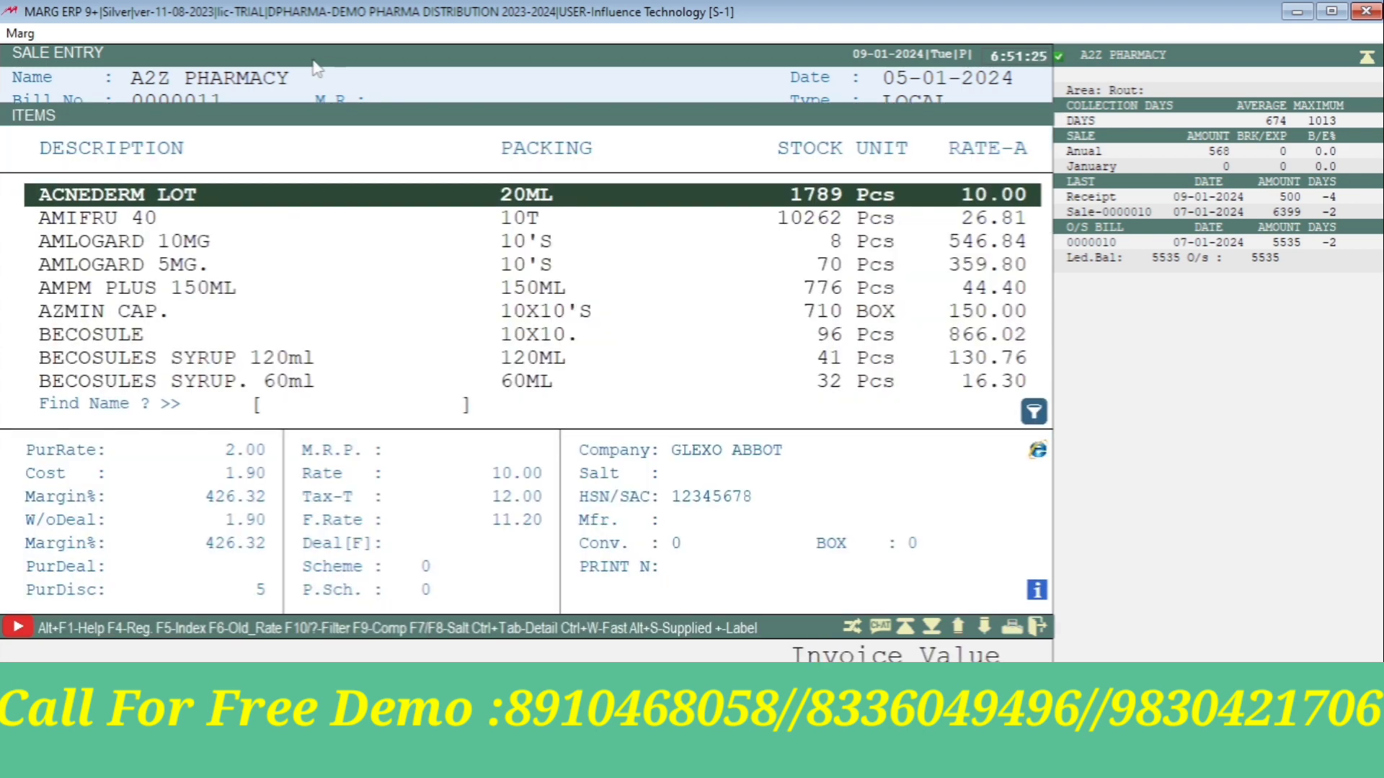
Add AMIFRU 40 10T from batch 2508 as the second item with quantity 2.
key(Down)
key(Return)
key(Return)
text(2)
key(Return)
key(Return)
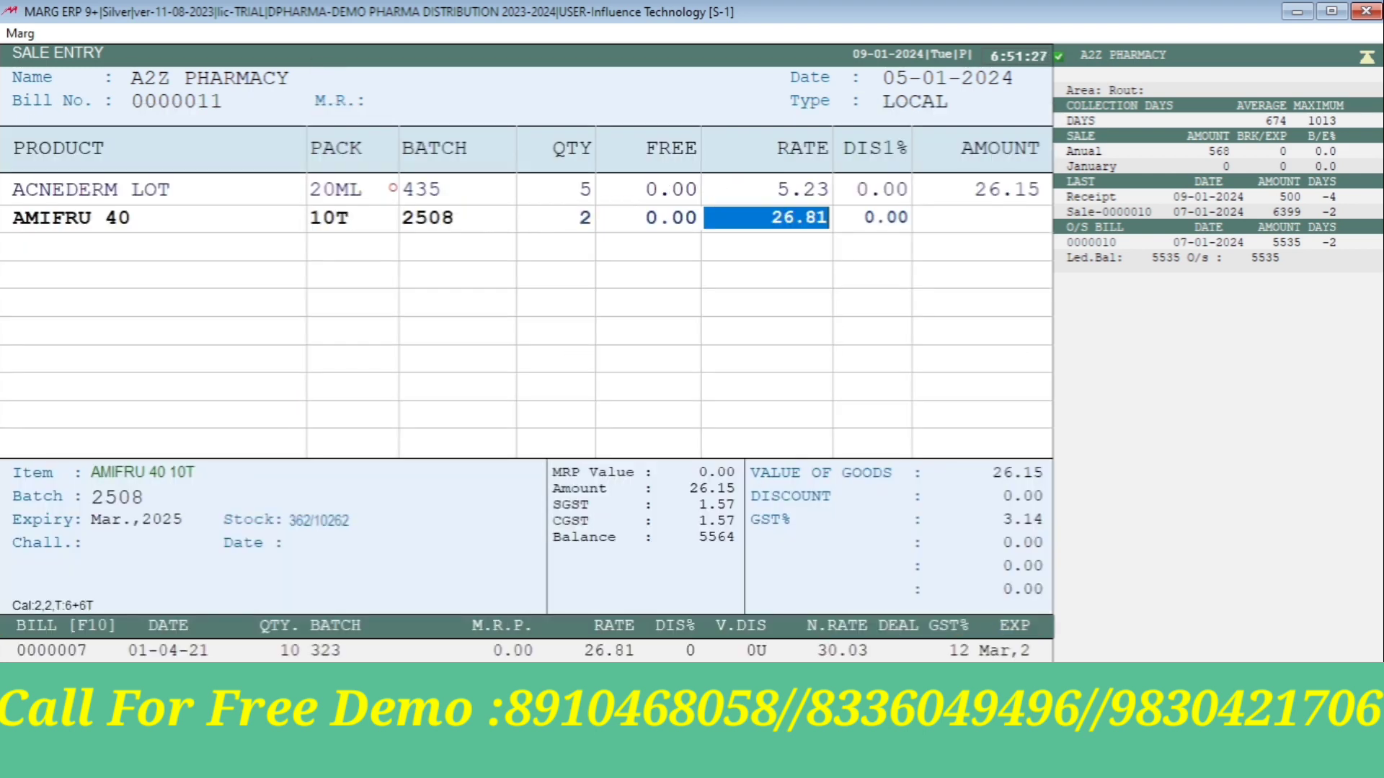
key(Return)
key(Return)
Save the A2Z PHARMACY bill without cash received and skip printing it.
key(Tab)
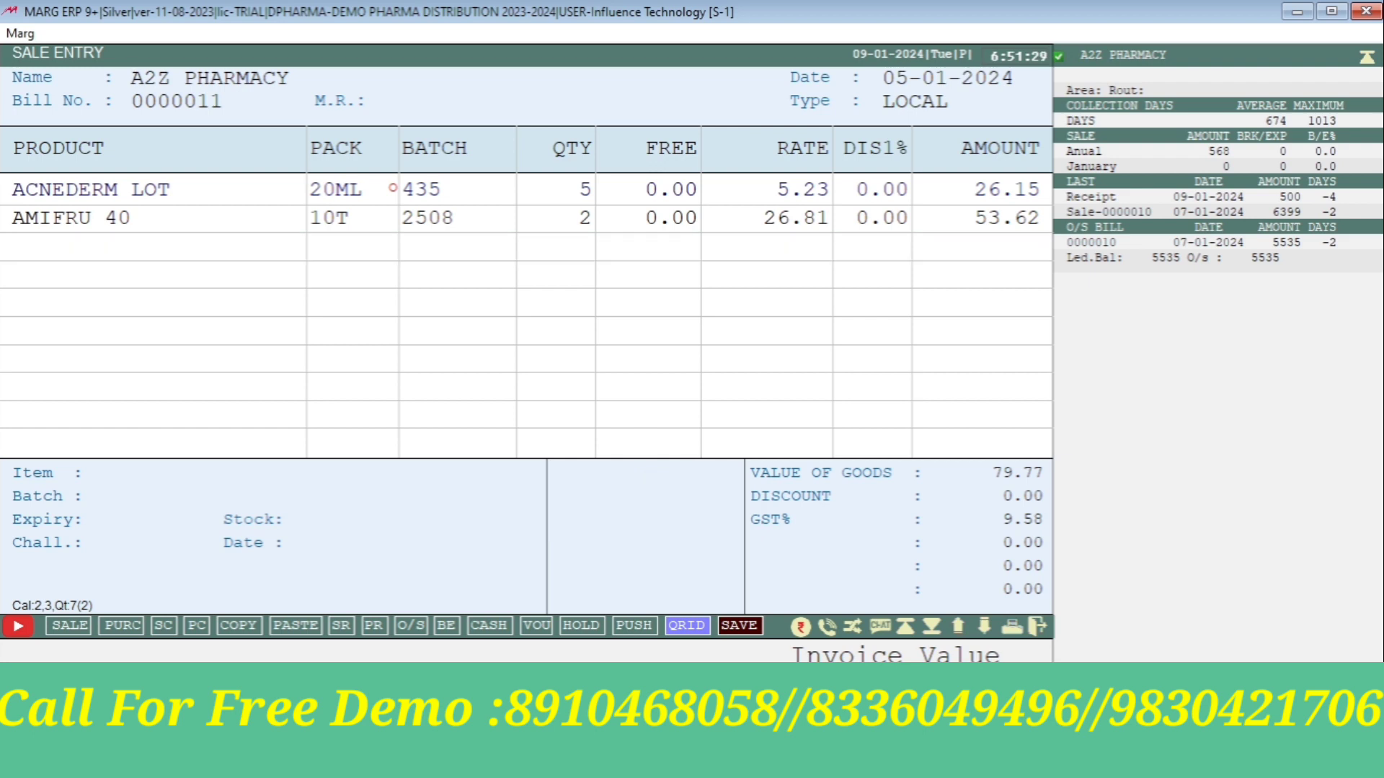
key(Return)
key(Return)
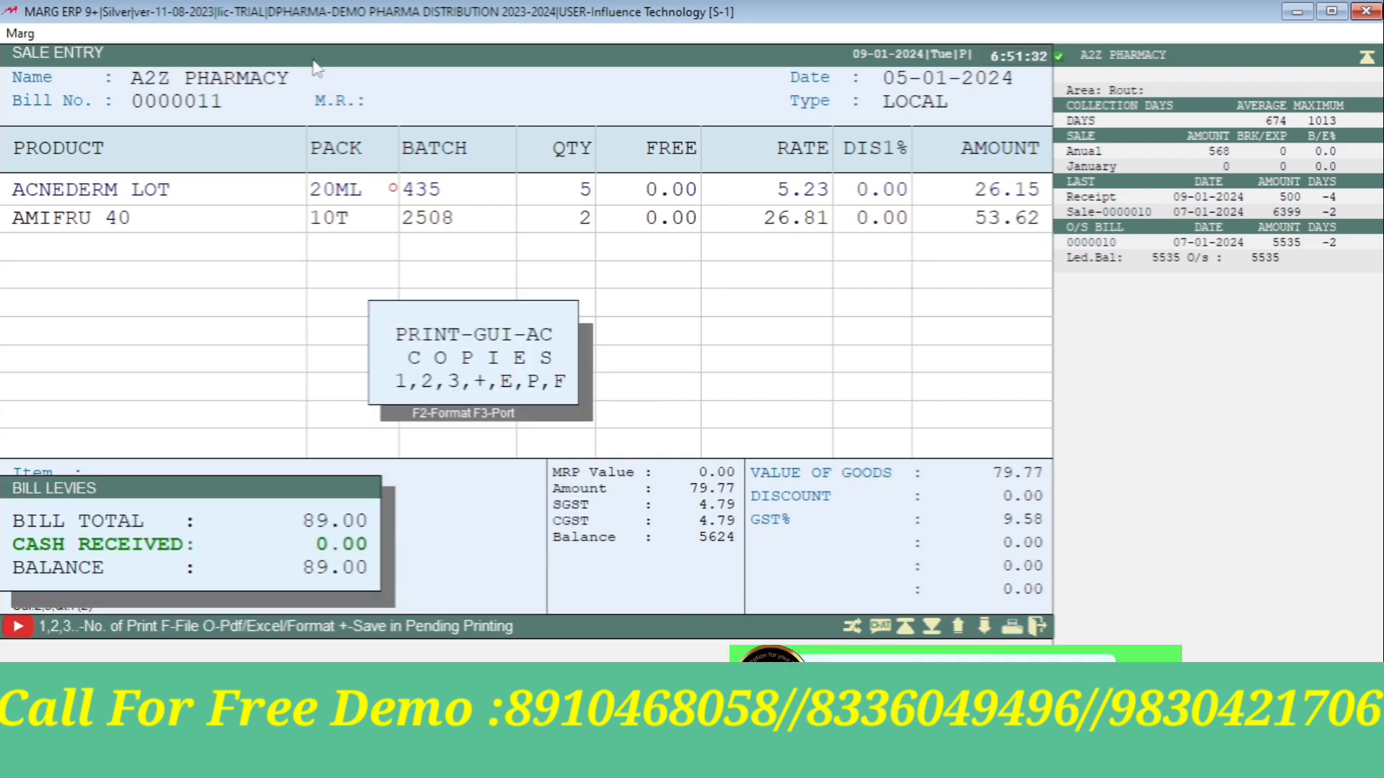
key(Escape)
Start the next sale bill for MONORAMA AGENCY, accepting the party history details.
key(Down)
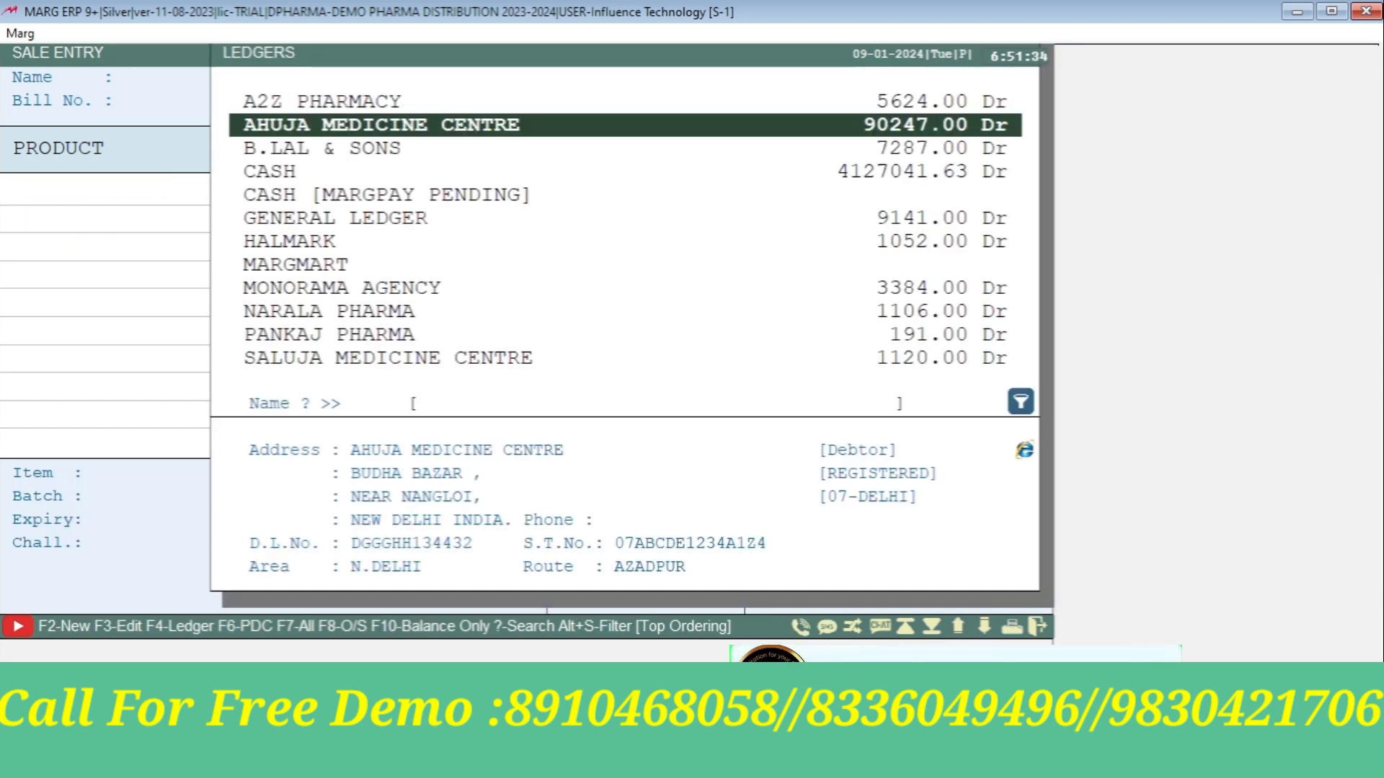
text(MON)
key(Return)
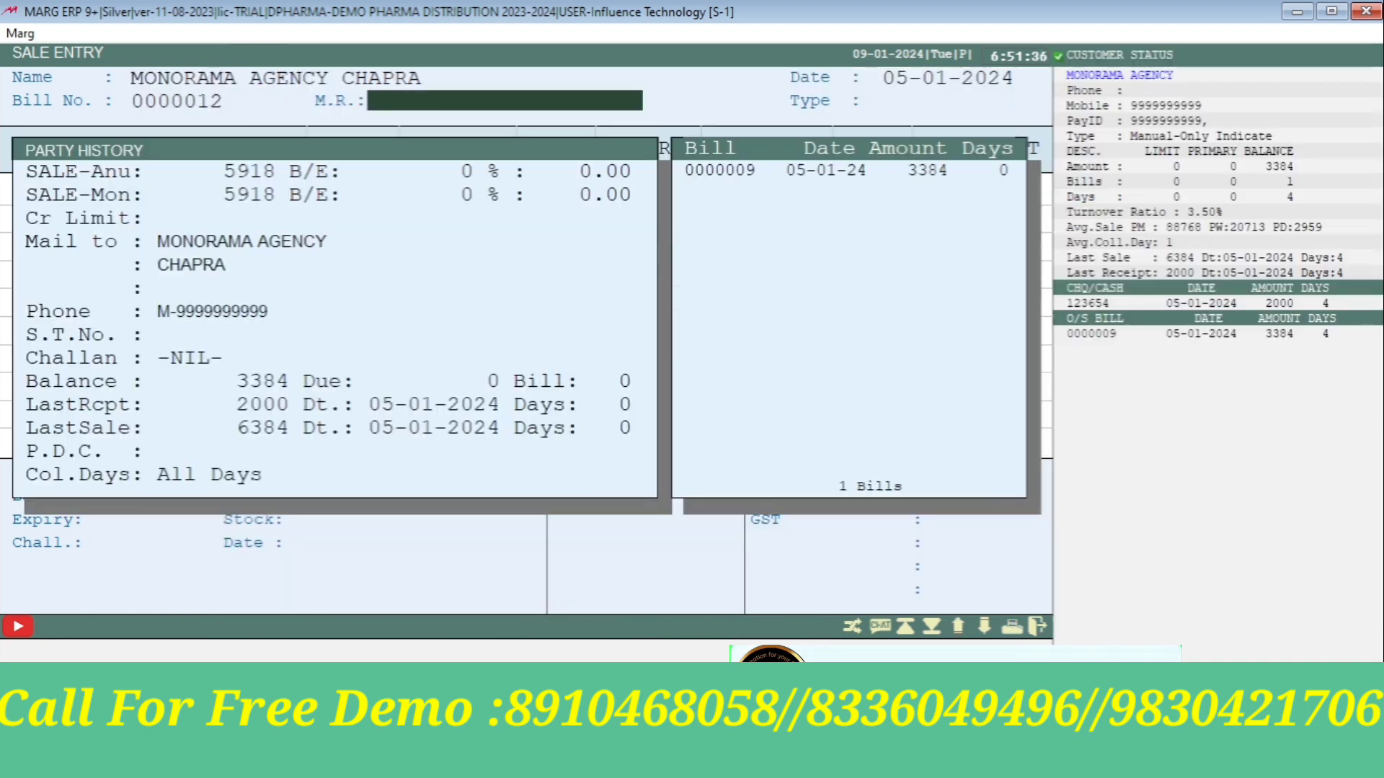
key(Return)
key(Return)
Add AMLOGARD 10MG from batch 2005079 to the bill with quantity 5.
key(Down)
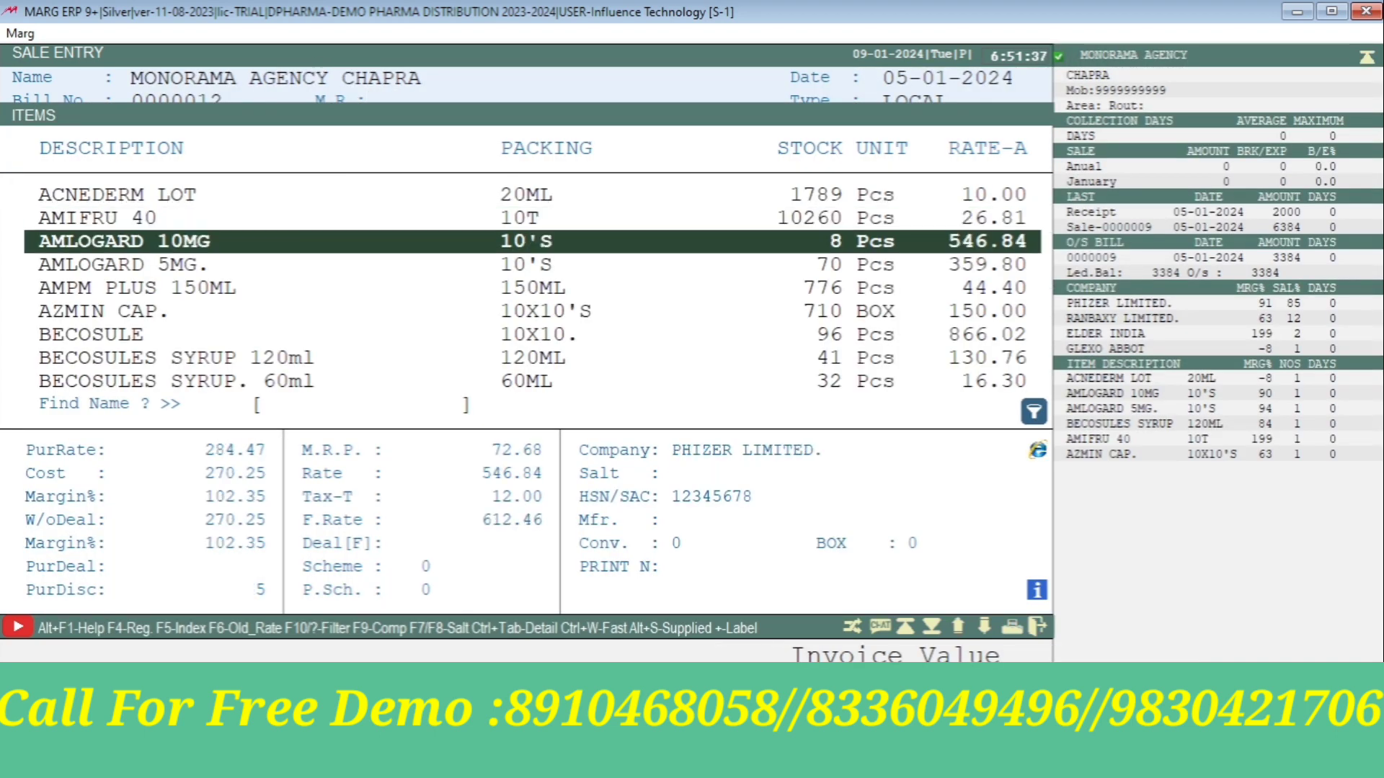
key(Return)
key(Return)
text(5)
key(Return)
key(Return)
key(Return)
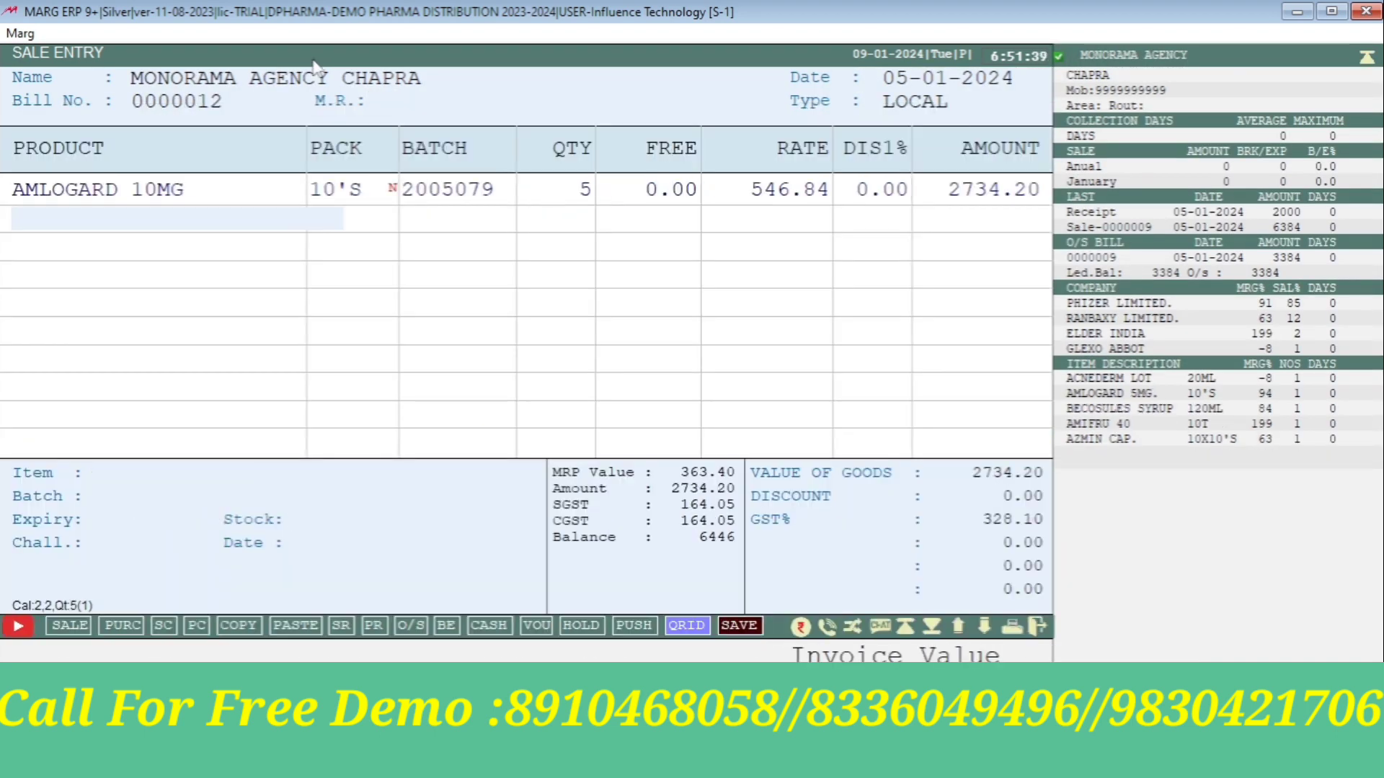
Add AMLOGARD 5MG. from batch 02005016 as the second item with quantity 5.
key(Return)
key(Down)
key(Return)
key(Return)
text(5)
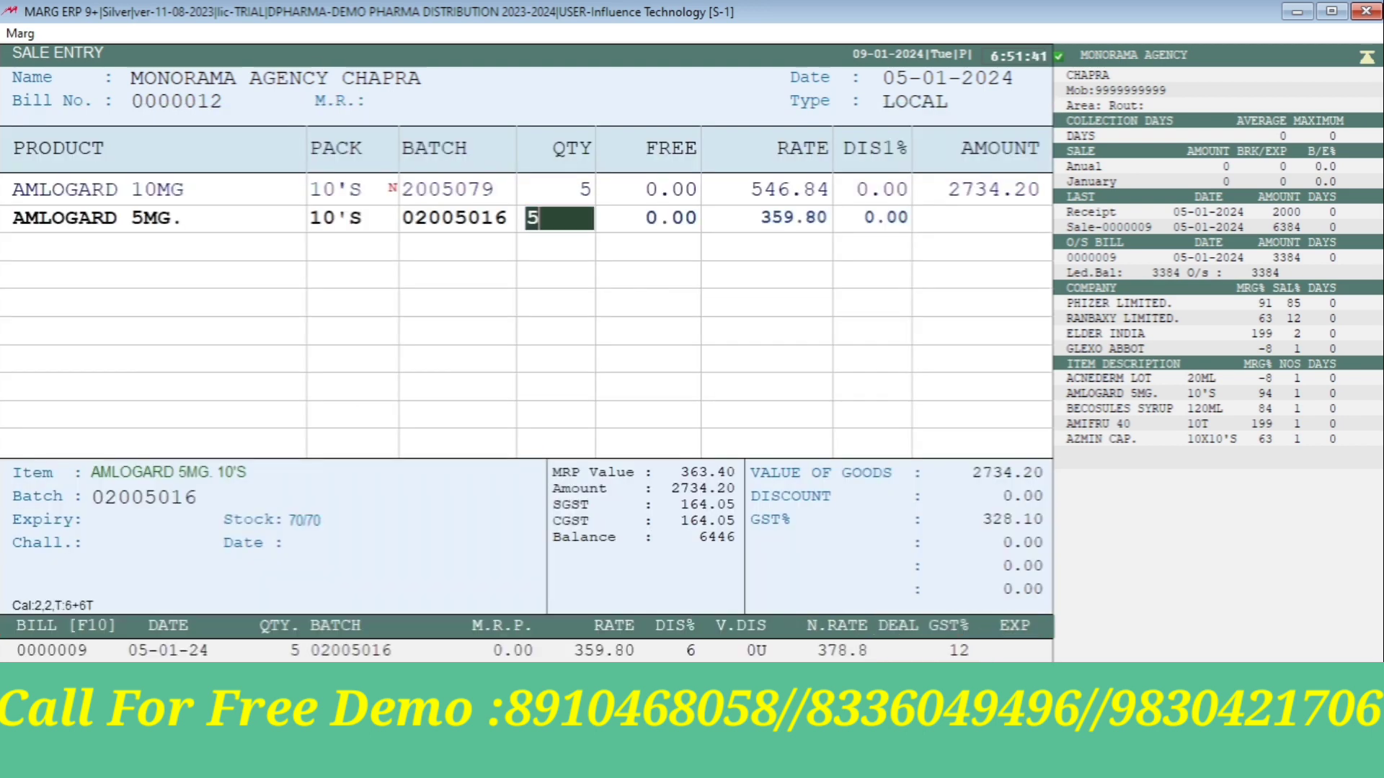
key(Return)
key(Return)
key(Return)
Save the MONORAMA AGENCY bill without cash received and skip printing it.
key(Return)
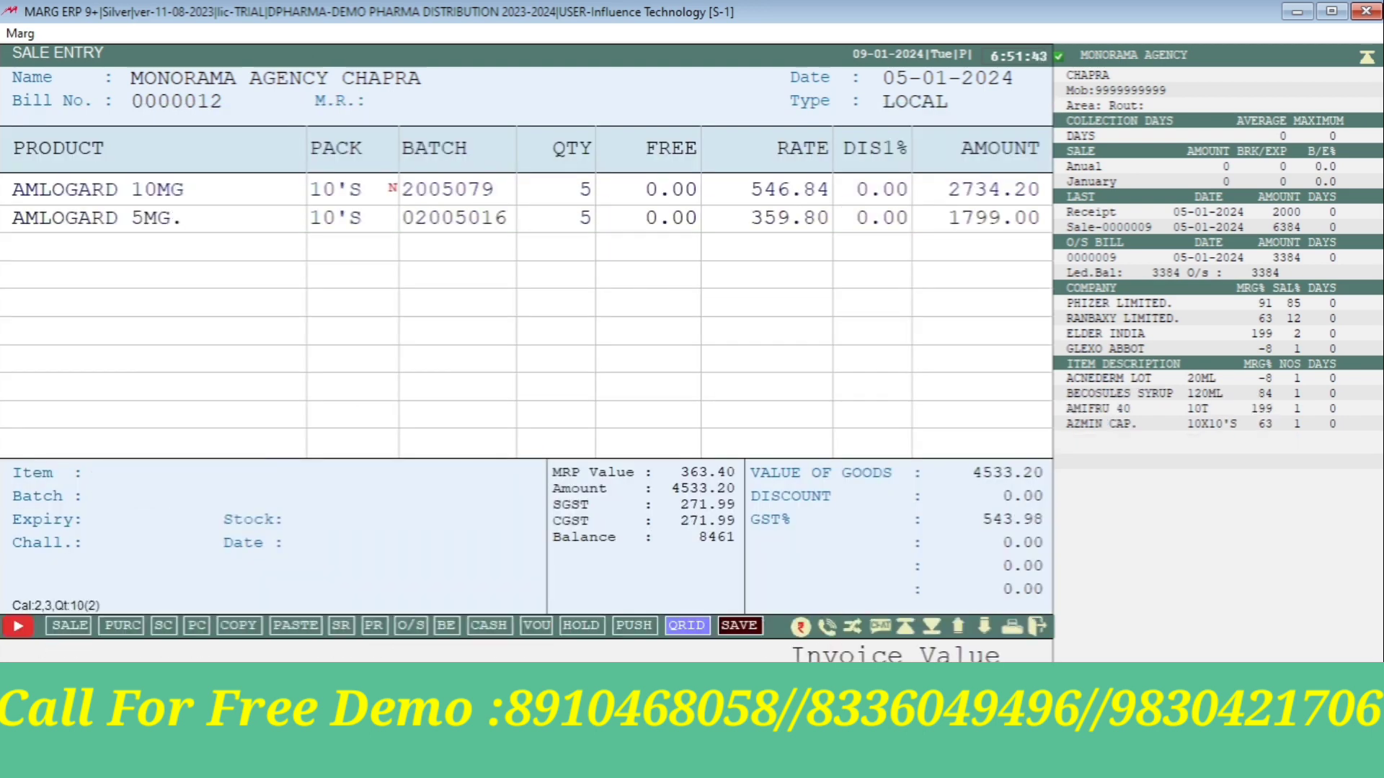
key(Return)
key(Return)
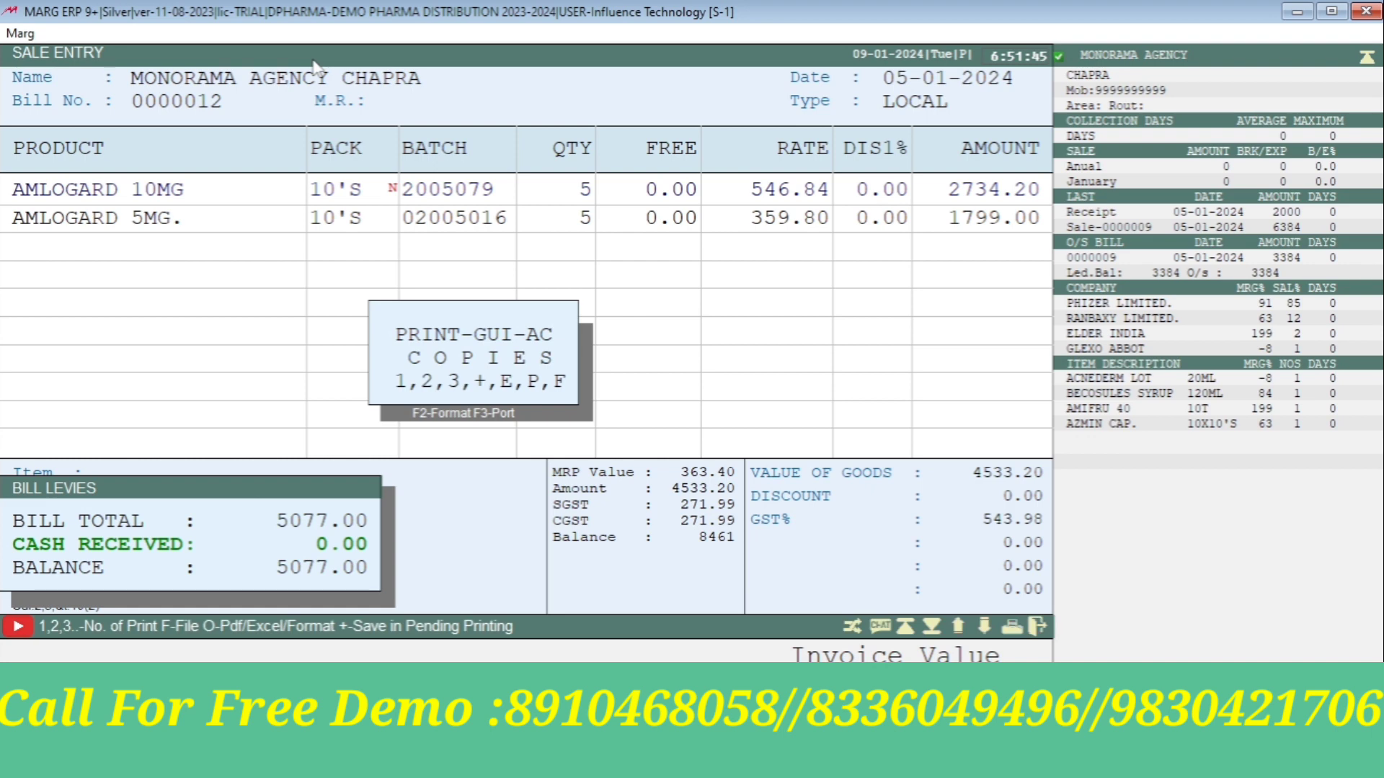
key(Escape)
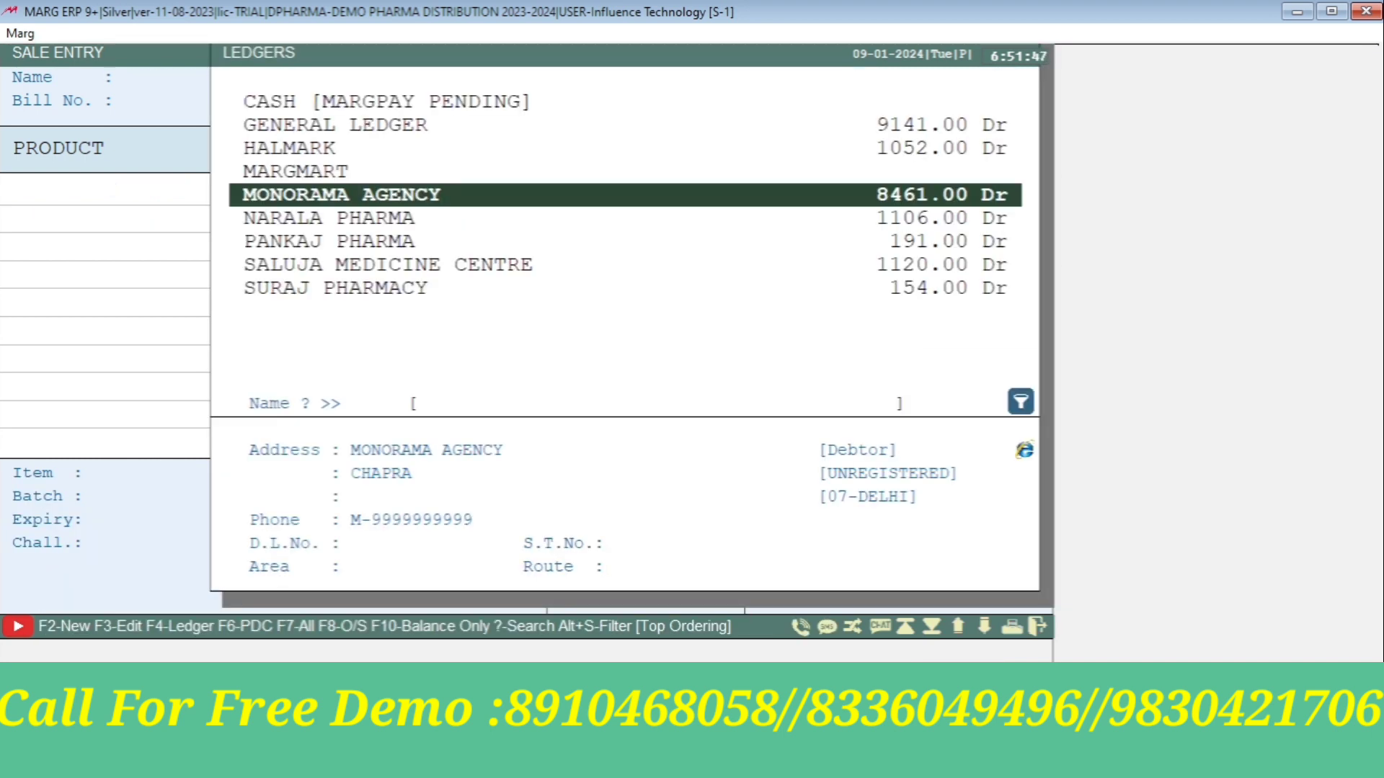
text(A)
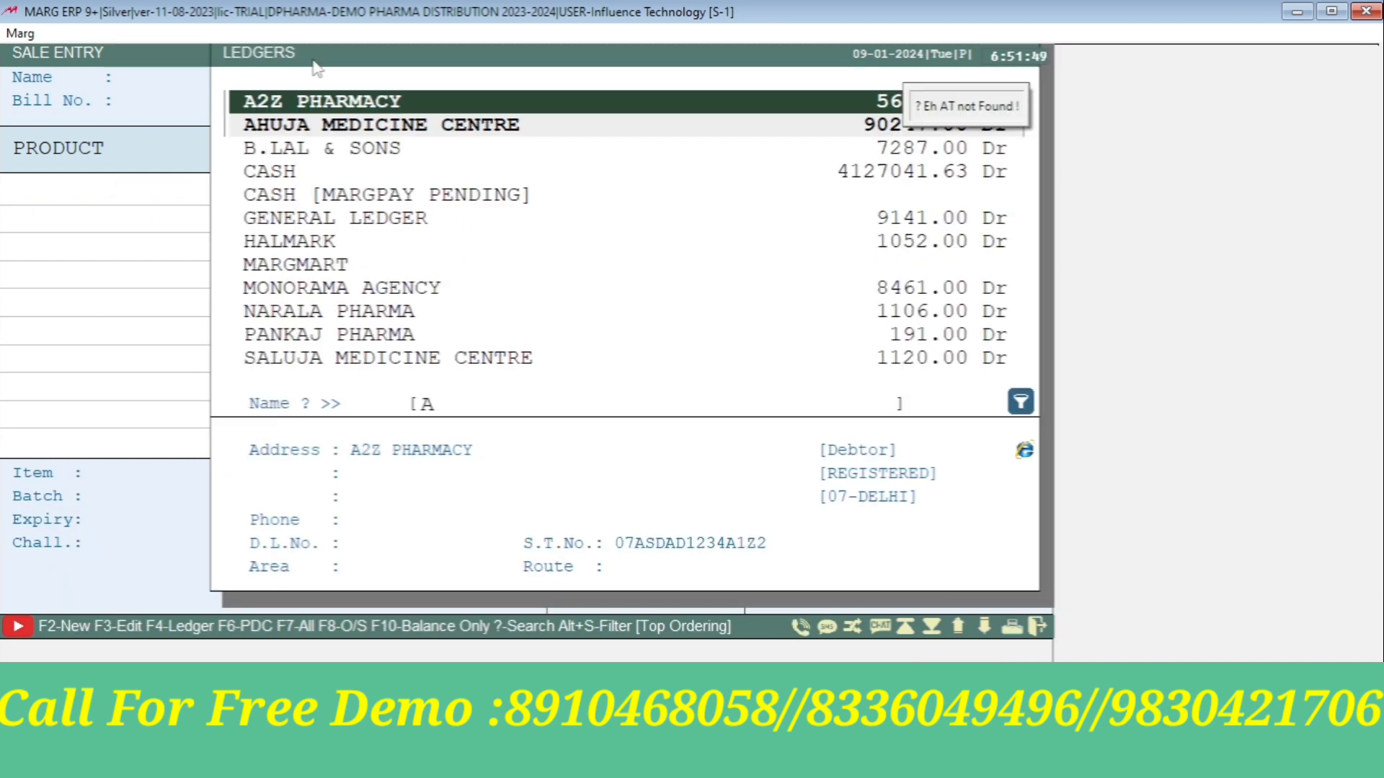
key(Return)
key(Escape)
key(Escape)
Start another sale bill for A2Z PHARMACY with the date 05-01-2024.
text(0501)
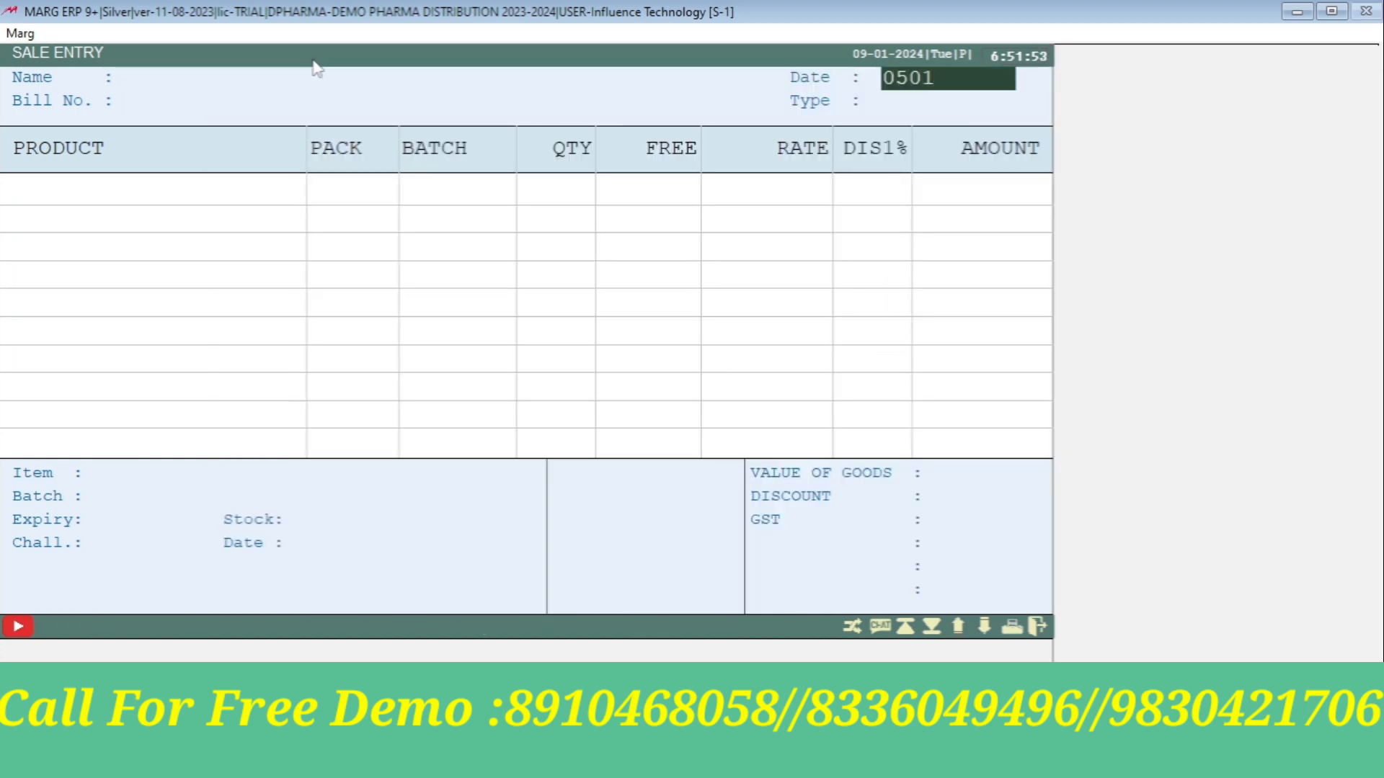
key(Return)
key(Left)
key(Return)
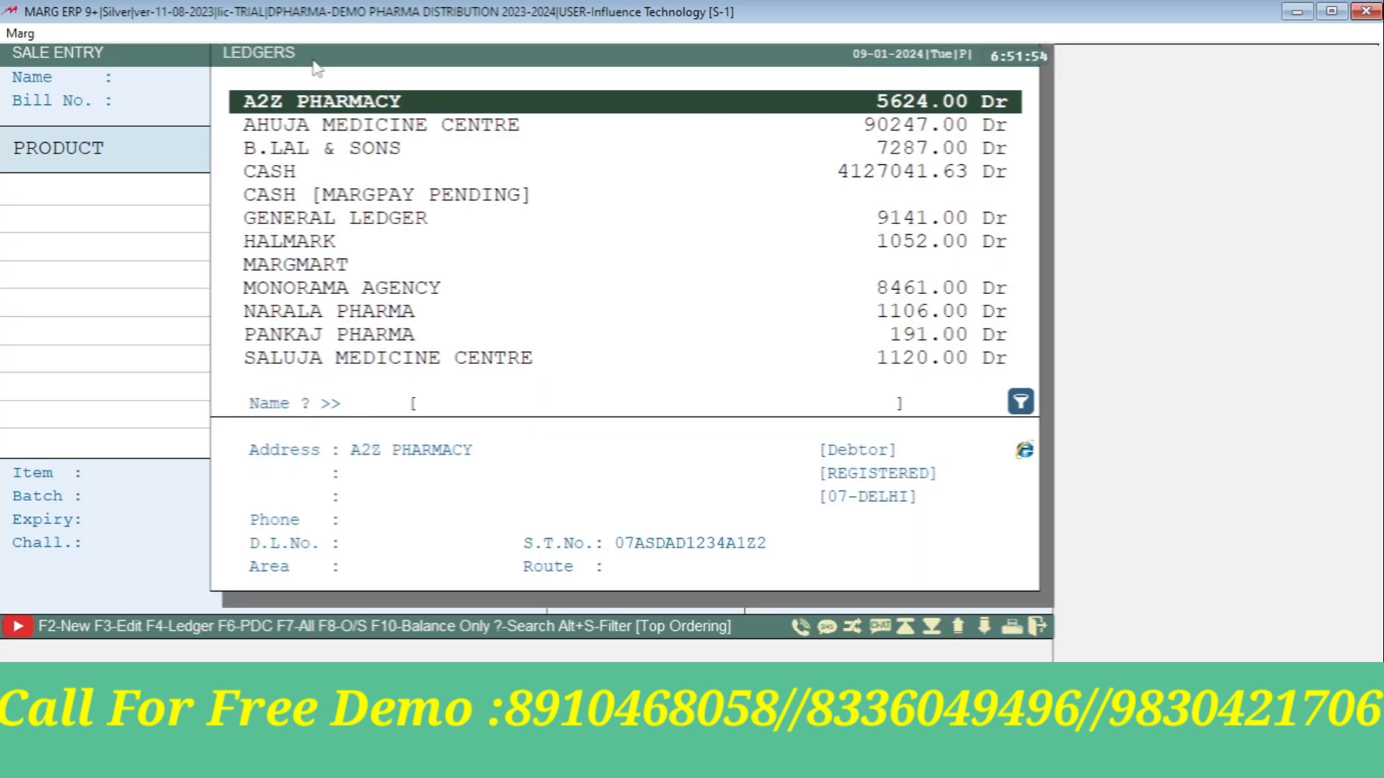
key(Return)
key(Return)
key(Return)
Add AZMIN CAP. 10X10'S from batch 132 as the bill's first item with quantity 5.
key(Return)
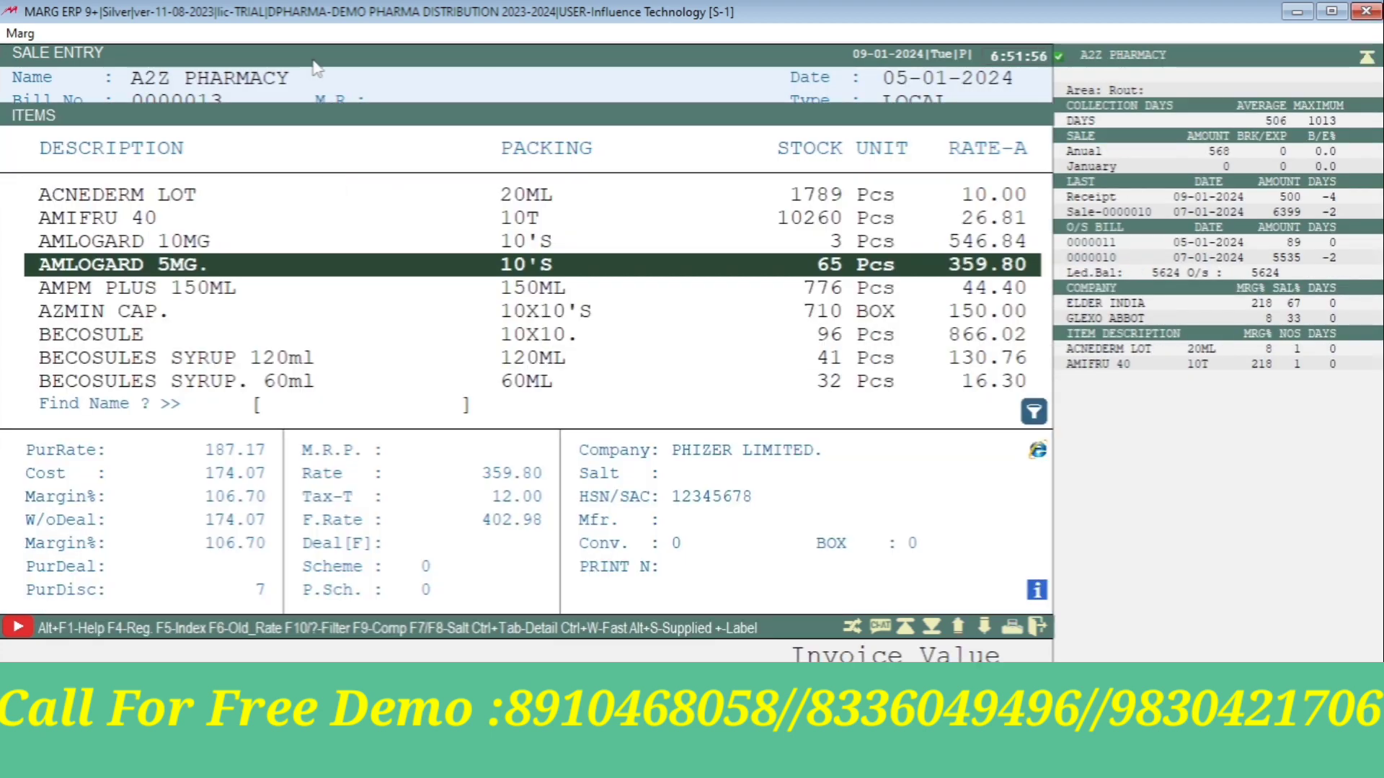
key(Down)
key(Return)
key(Return)
key(Return)
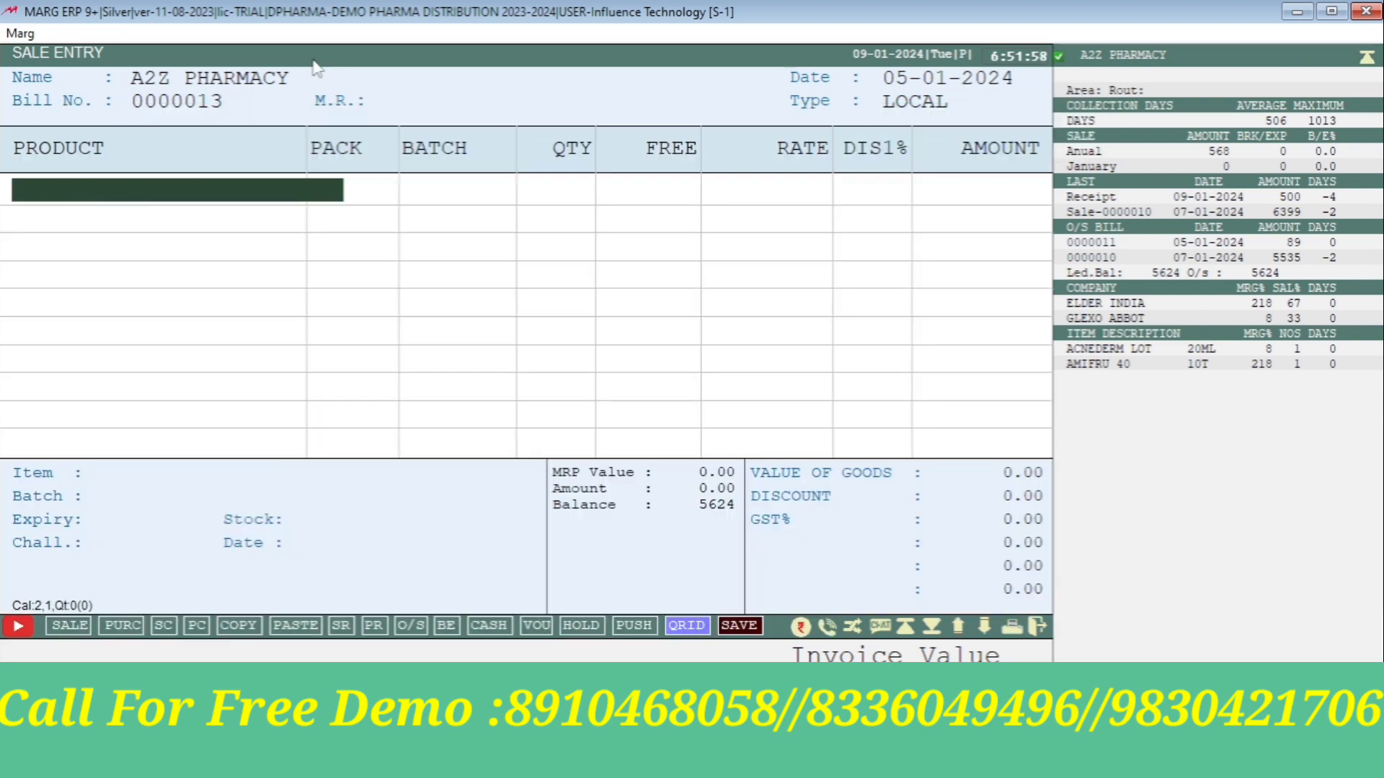
key(Down)
key(Return)
key(Return)
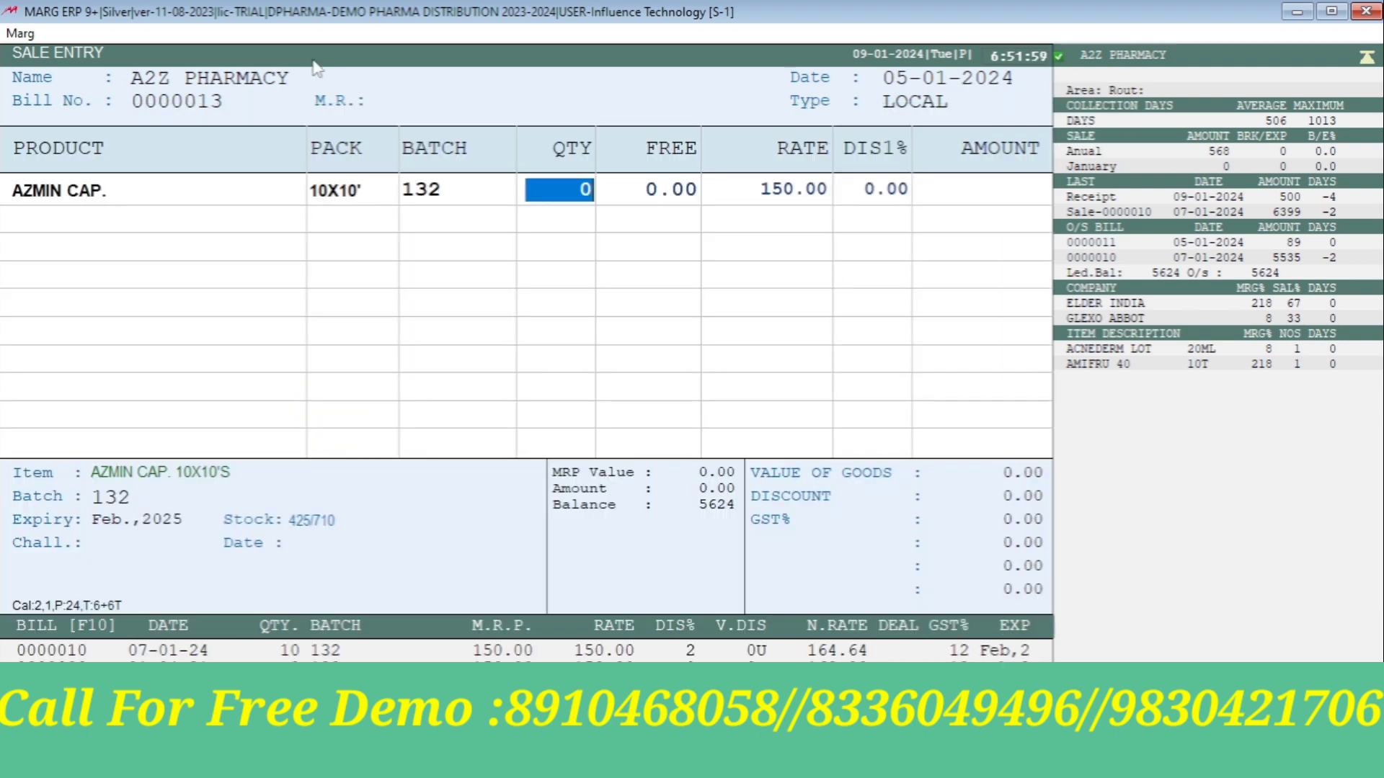
text(5)
key(Return)
key(Return)
key(Return)
key(Return)
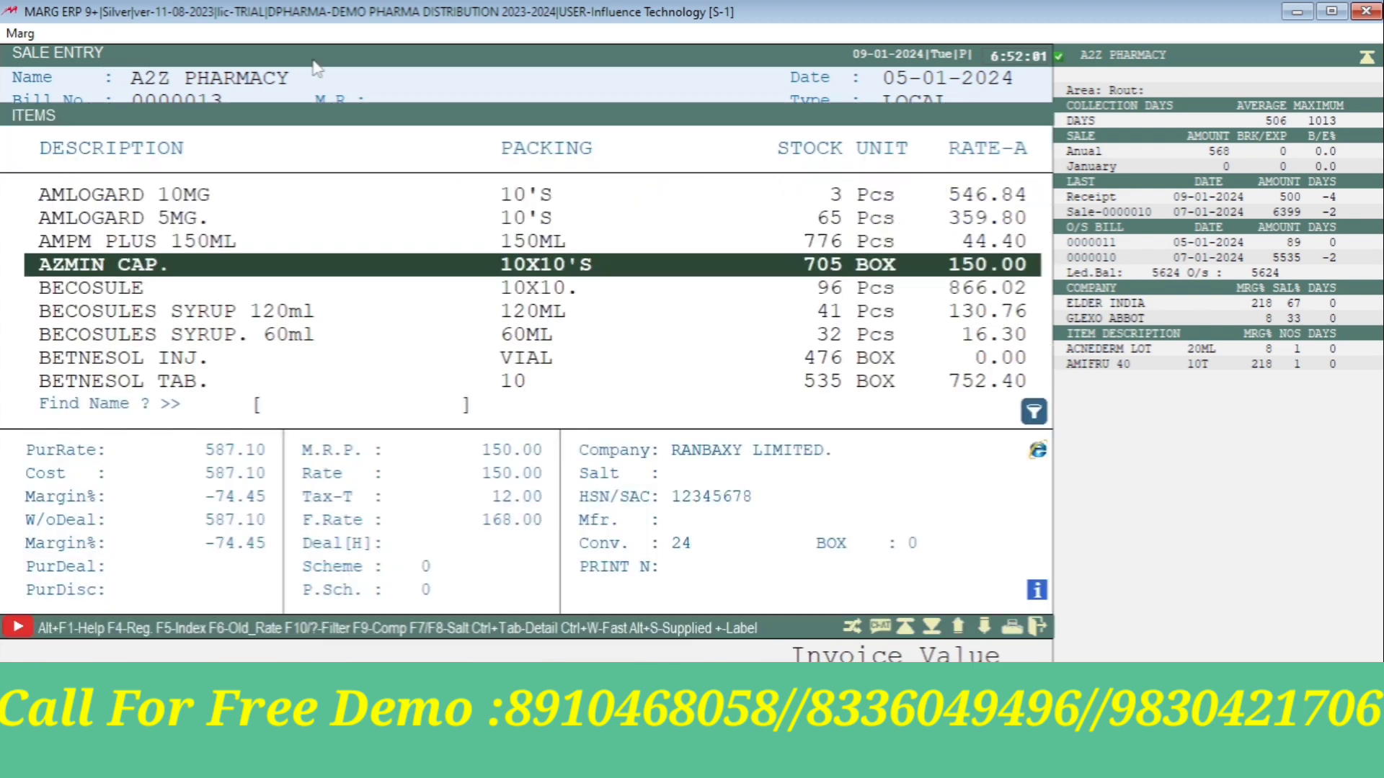
Add AZMIN CAP. 10X10'S from batch 132 again as the bill's second item with quantity 5.
key(Return)
key(Return)
text(5)
key(Return)
key(Return)
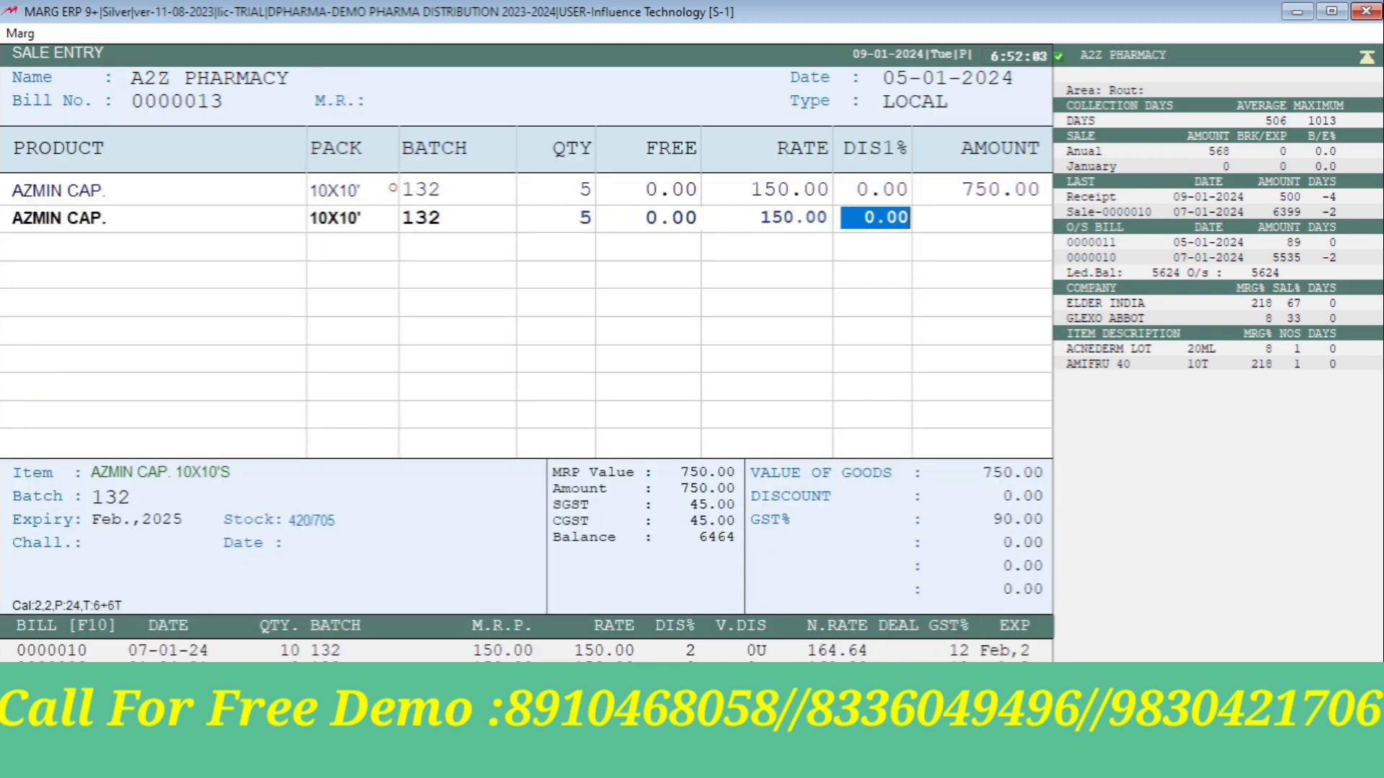
key(Return)
Add BECOSULE 10X10. from batch 00739 as the bill's third item with quantity 5.
key(Return)
key(Down)
key(Return)
key(Return)
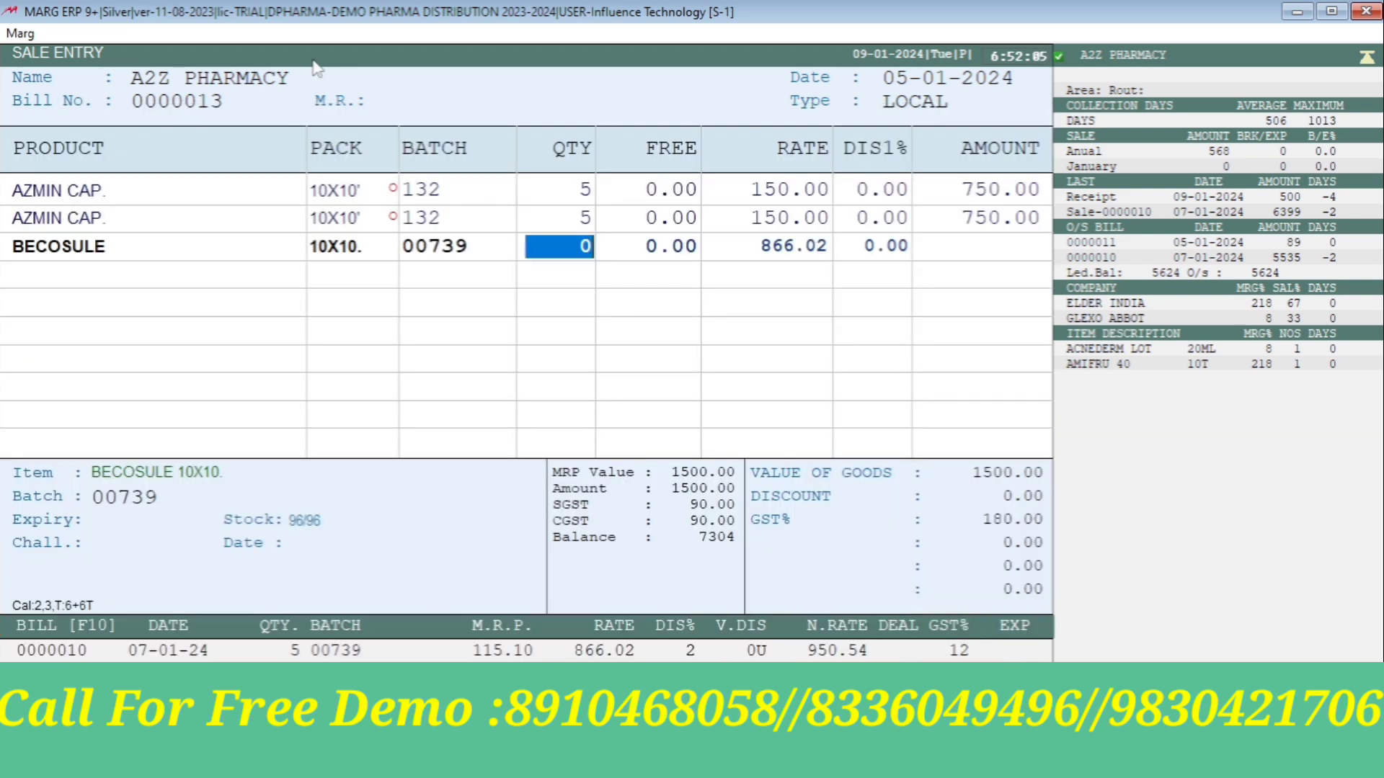
text(5)
key(Return)
key(Return)
key(Return)
key(Return)
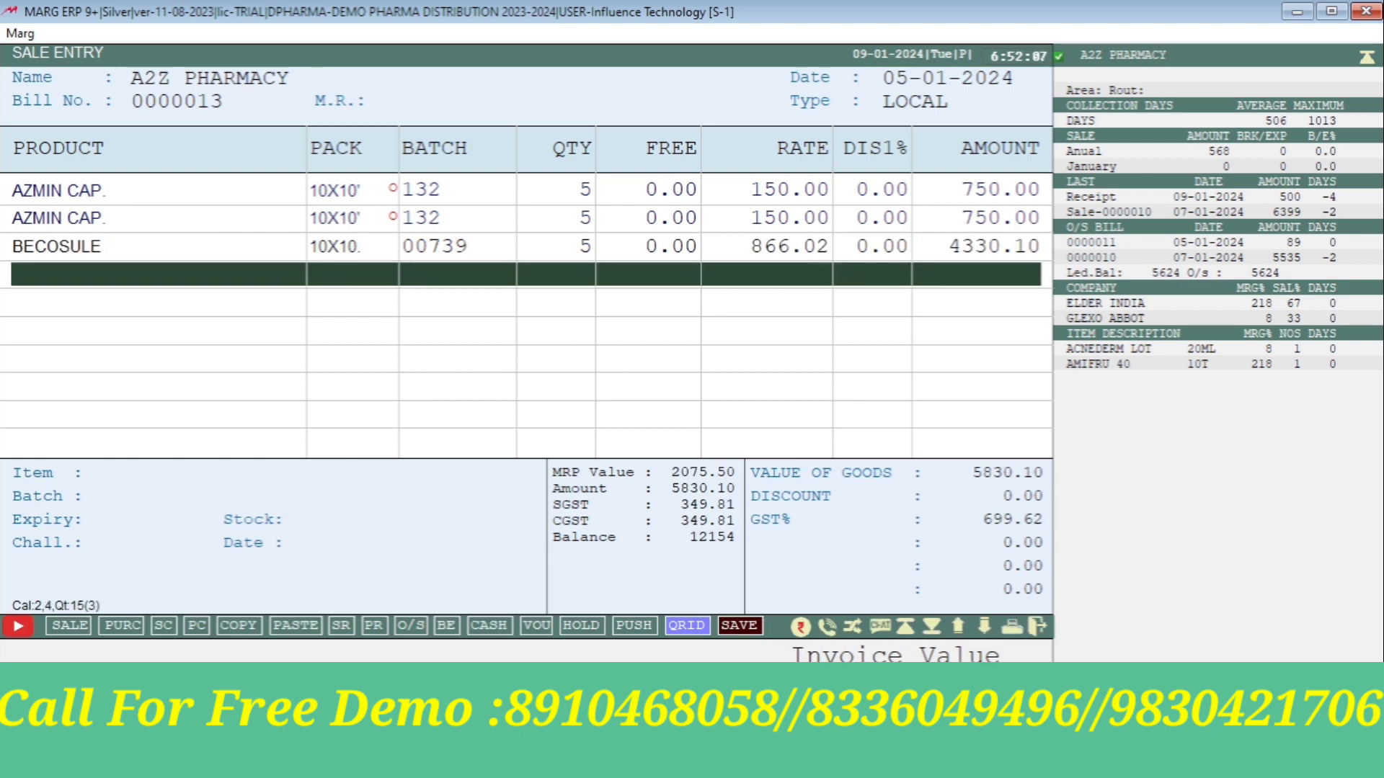
Save the A2Z PHARMACY bill without cash received and skip printing it.
key(Escape)
key(Return)
key(Return)
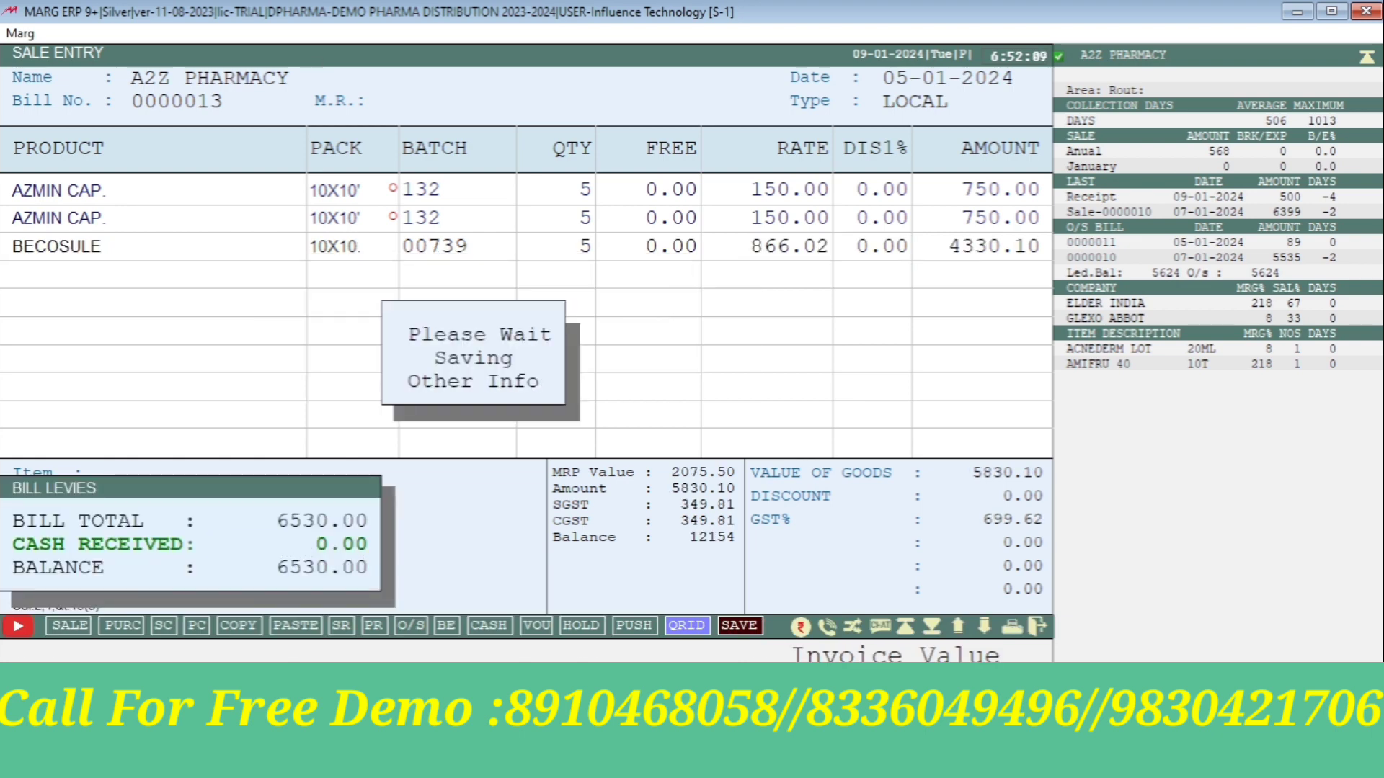
key(Escape)
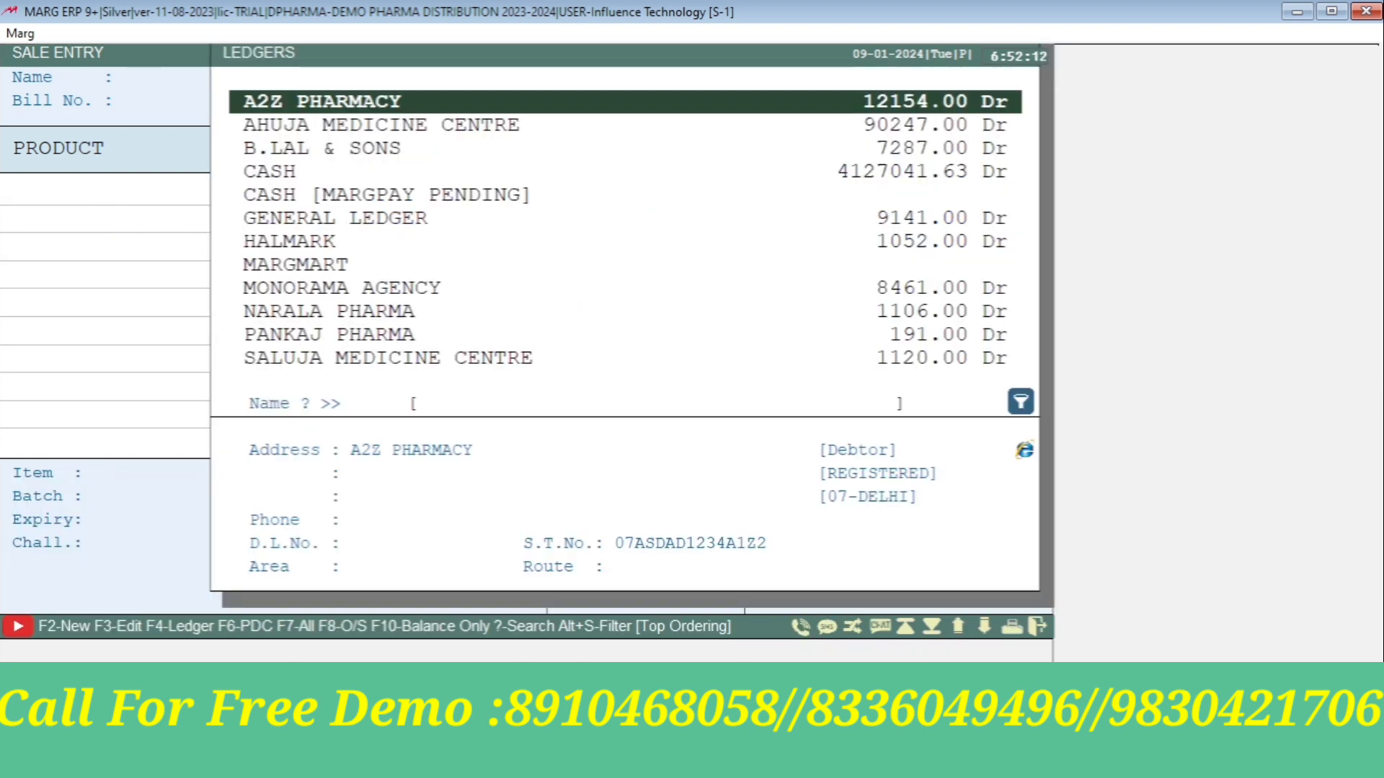
Set the date of the new sale bill to 06-01-2024.
key(Down)
text(MO)
key(Return)
text(0)
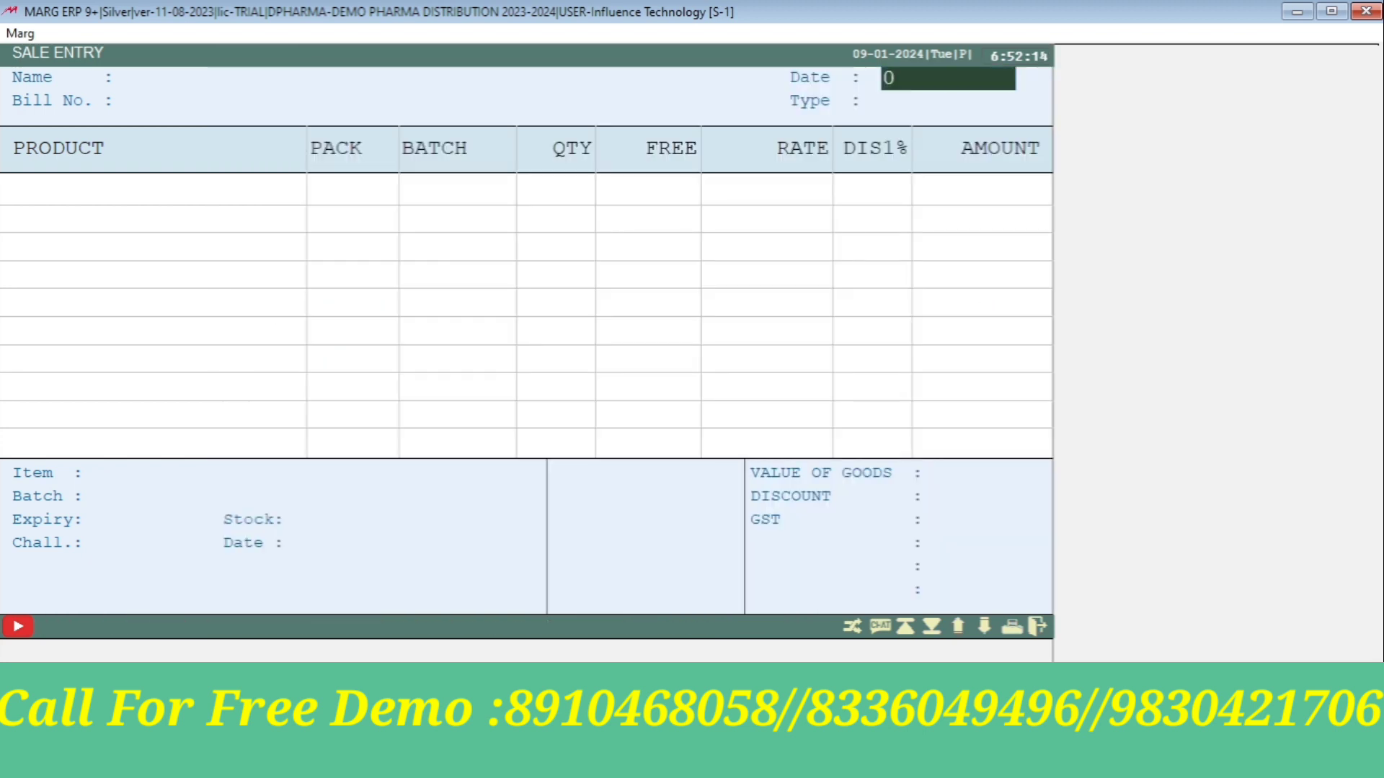
text(601)
key(Return)
key(Return)
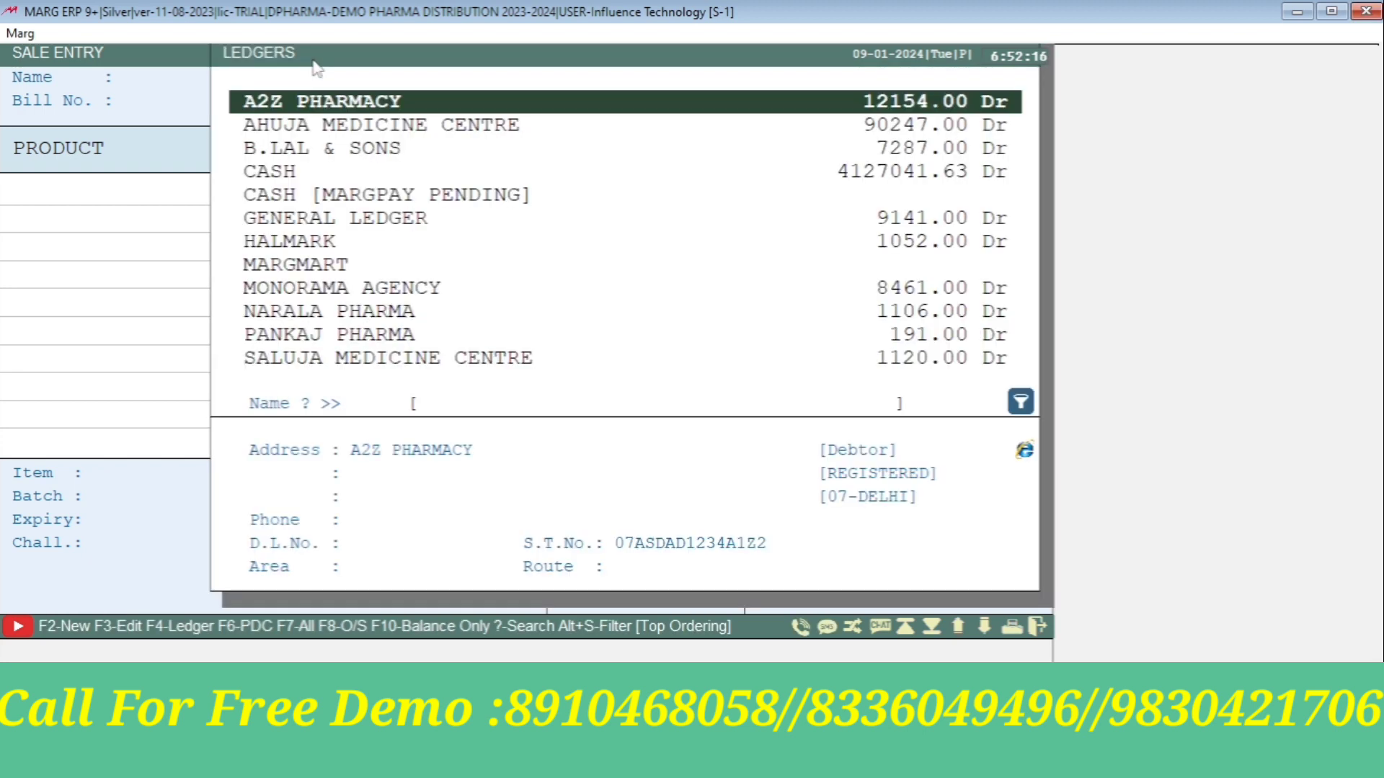
Select MONORAMA AGENCY as the party of the sale bill.
key(Down)
key(Down)
key(Down)
key(Down)
key(Down)
key(Down)
key(Down)
key(Down)
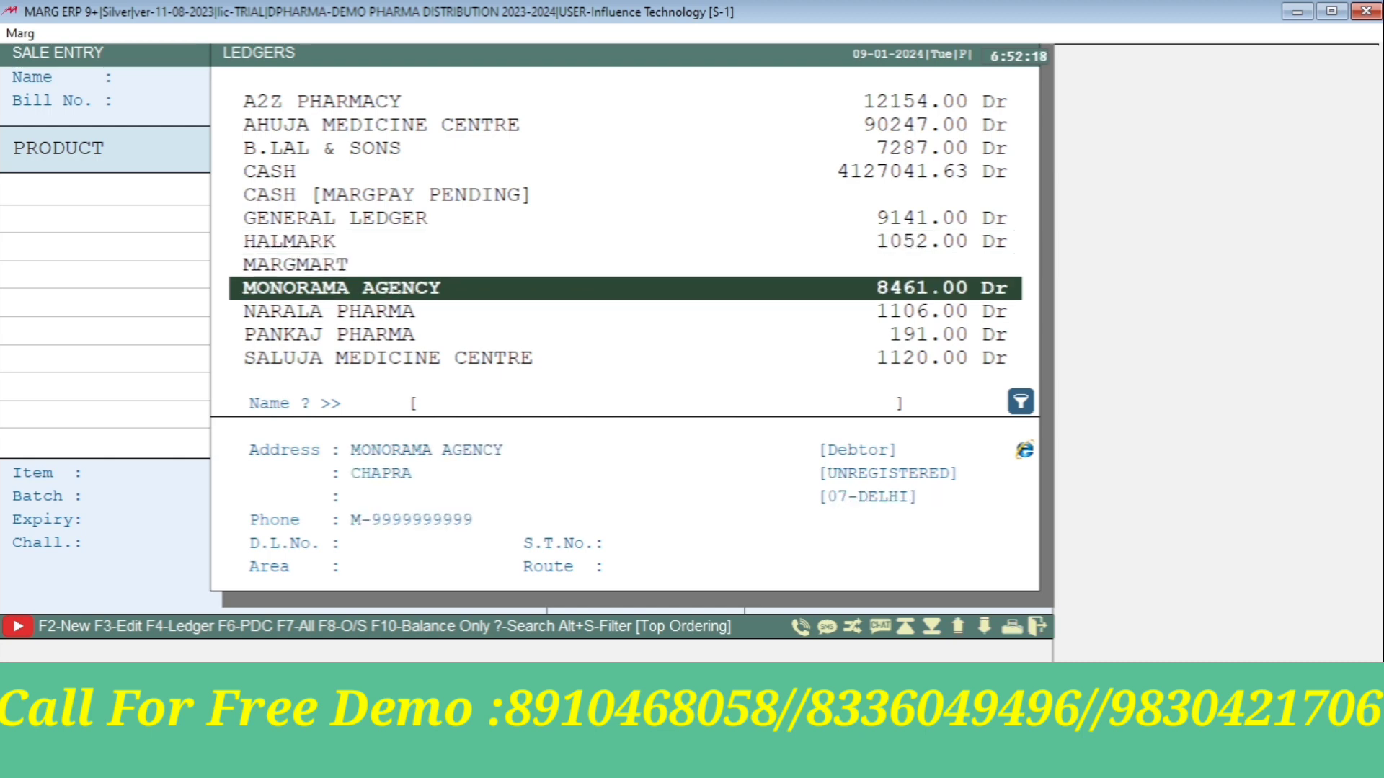
key(Return)
key(Return)
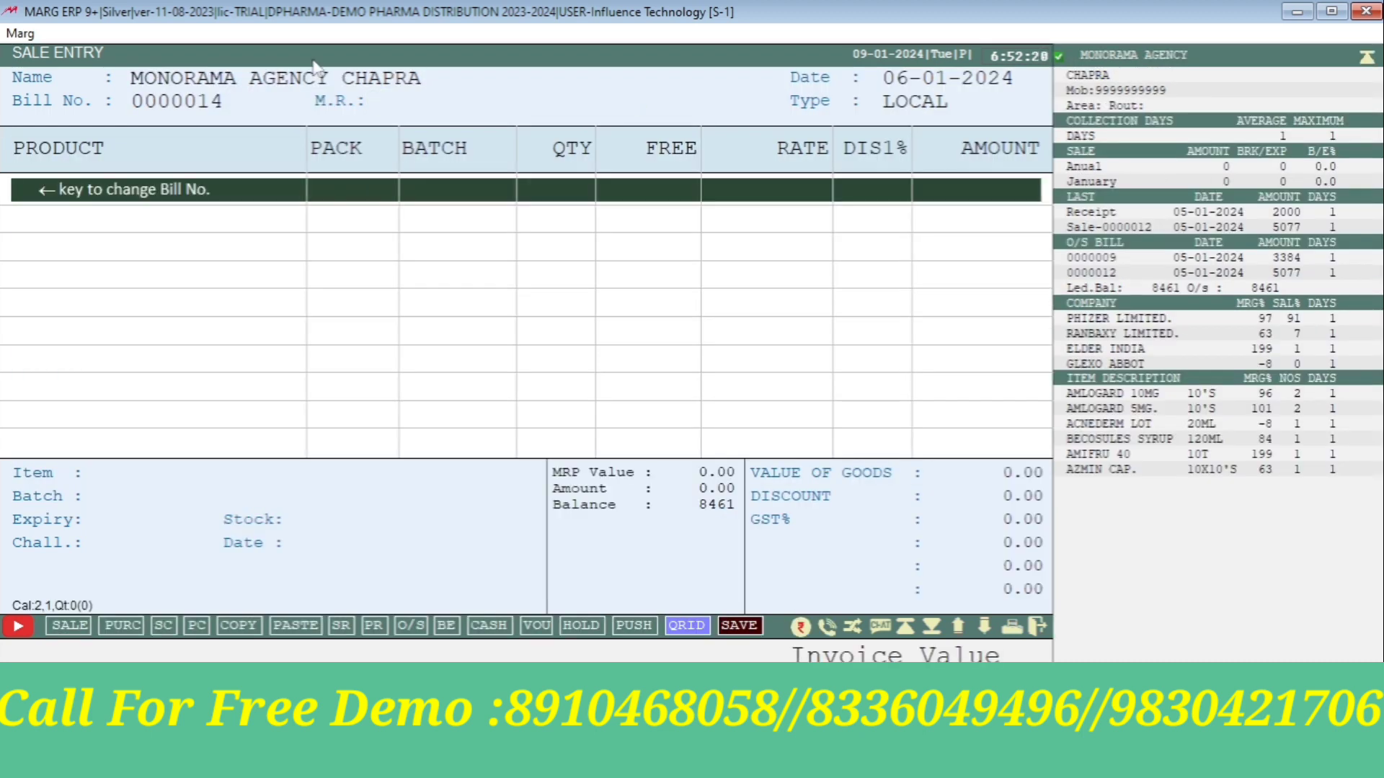
Add BECOSULES SYRUP 120ml from batch 00555 as the bill's first item with quantity 10.
key(Return)
key(Down)
key(Return)
key(Return)
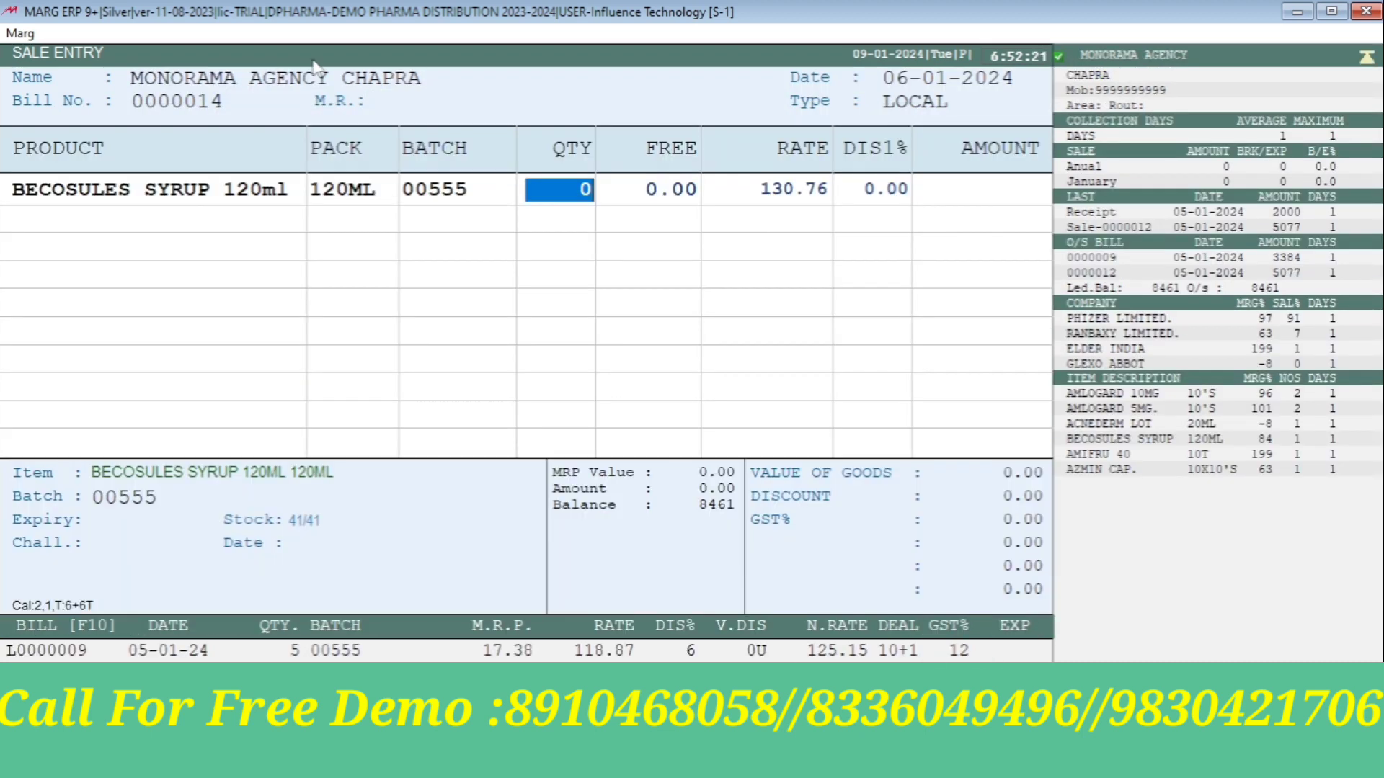
text(10)
key(Return)
key(Return)
key(Return)
key(Return)
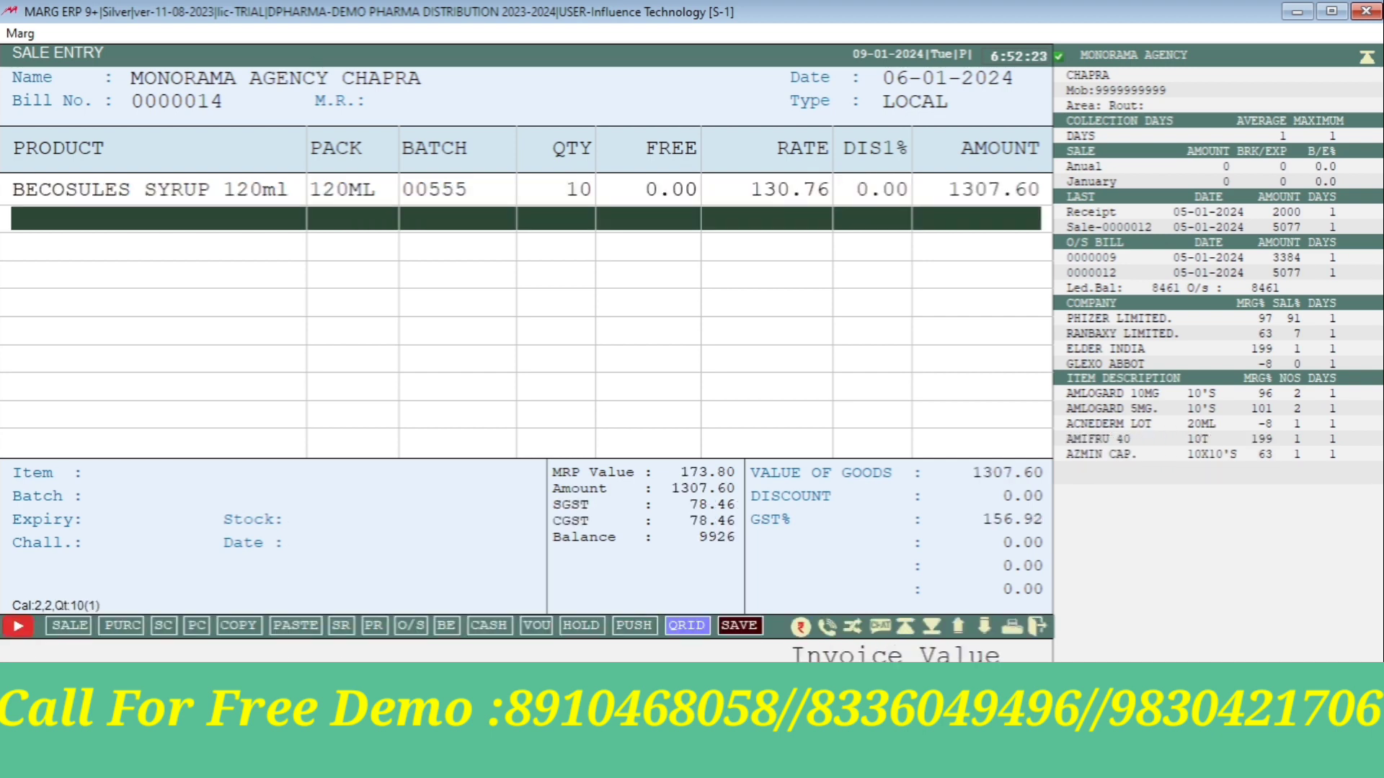
Save the MONORAMA AGENCY bill dated 06-01-2024 without cash received, skip printing and leave sale entry.
key(Escape)
key(Return)
key(Return)
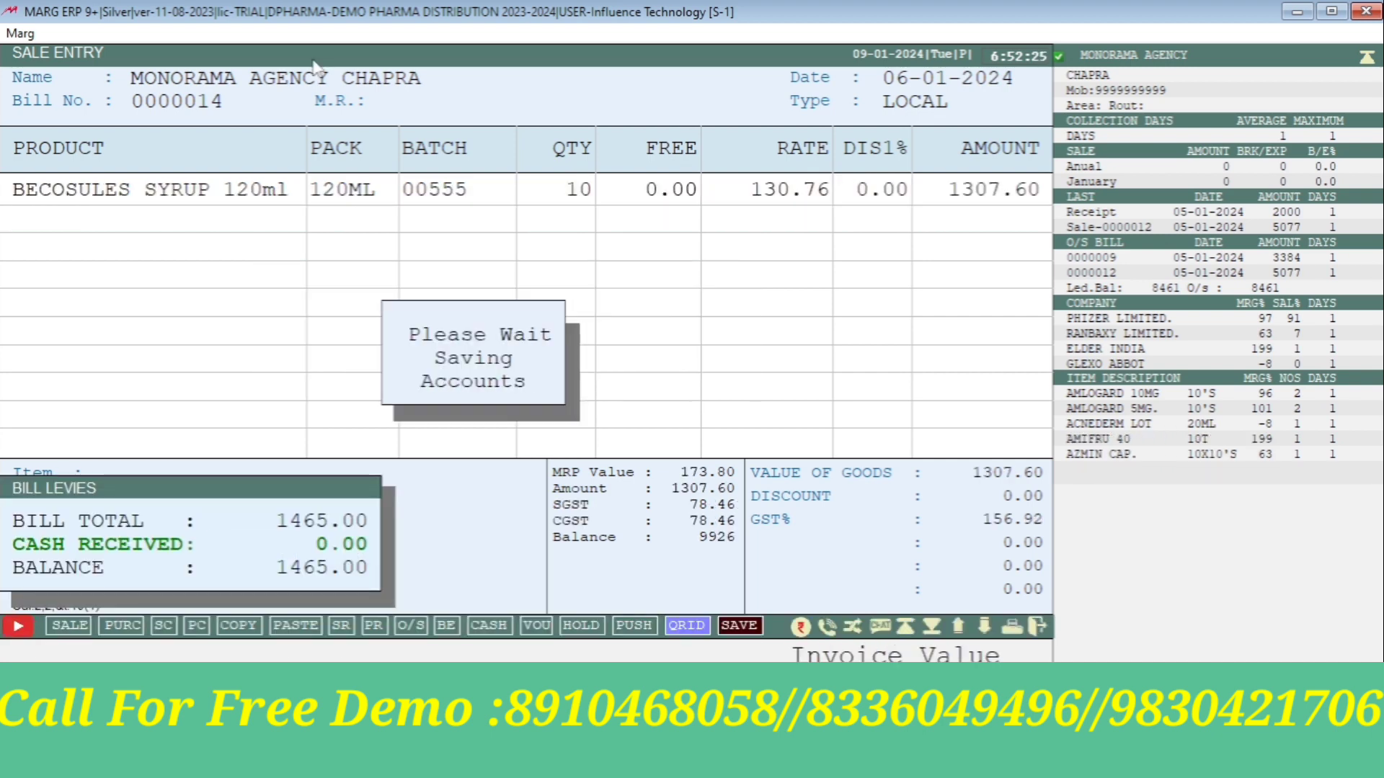
key(Escape)
key(Escape)
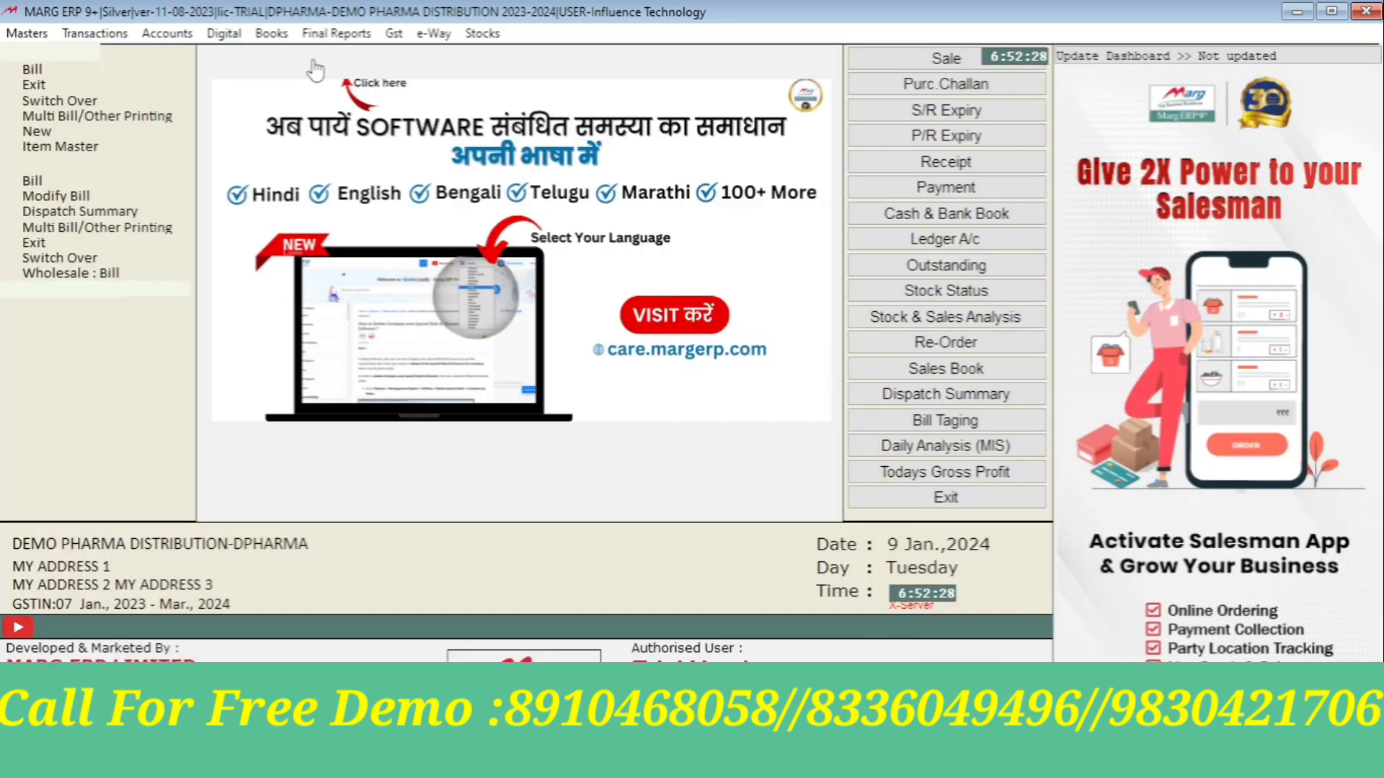
key(alt+m)
key(Return)
key(Escape)
key(Escape)
key(Escape)
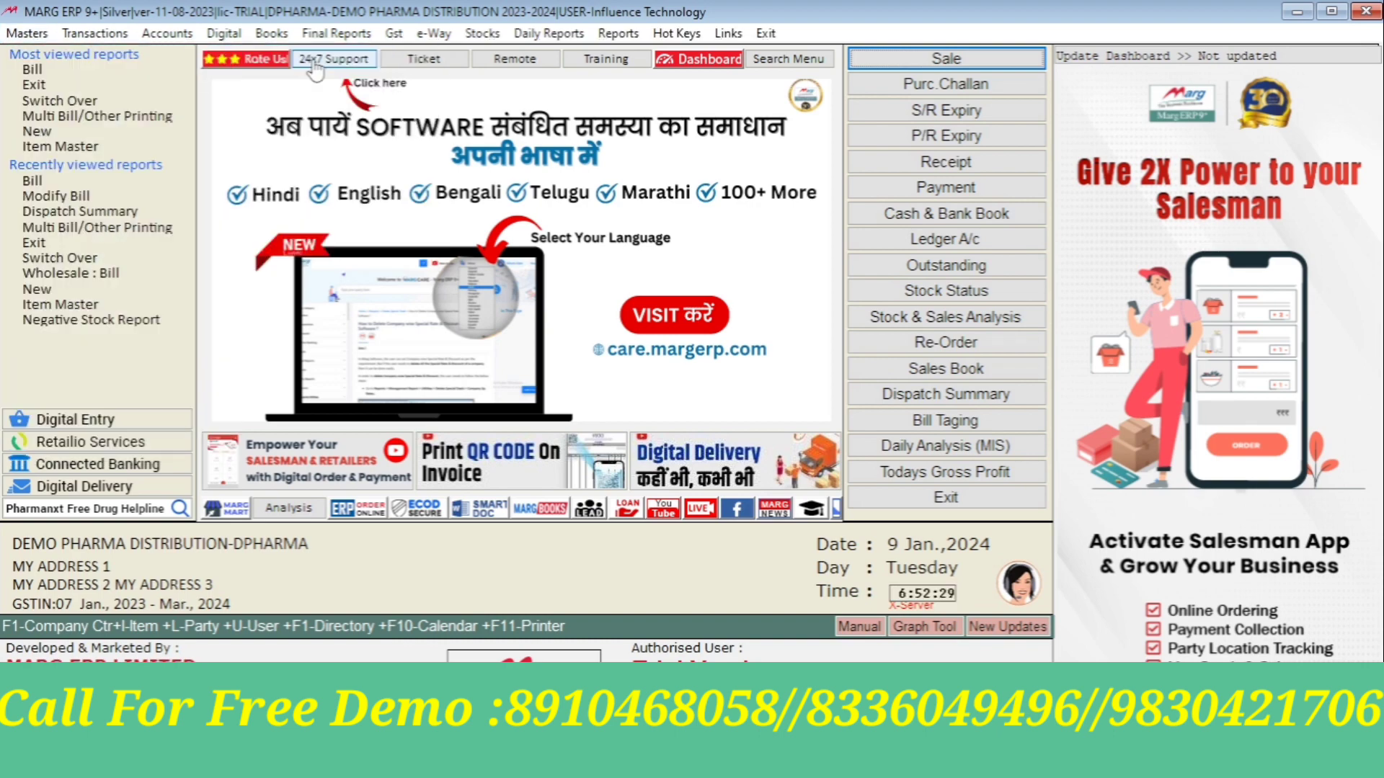
Open the Modify Bill selection for sale bills.
key(alt)
key(Right)
key(Down)
key(Right)
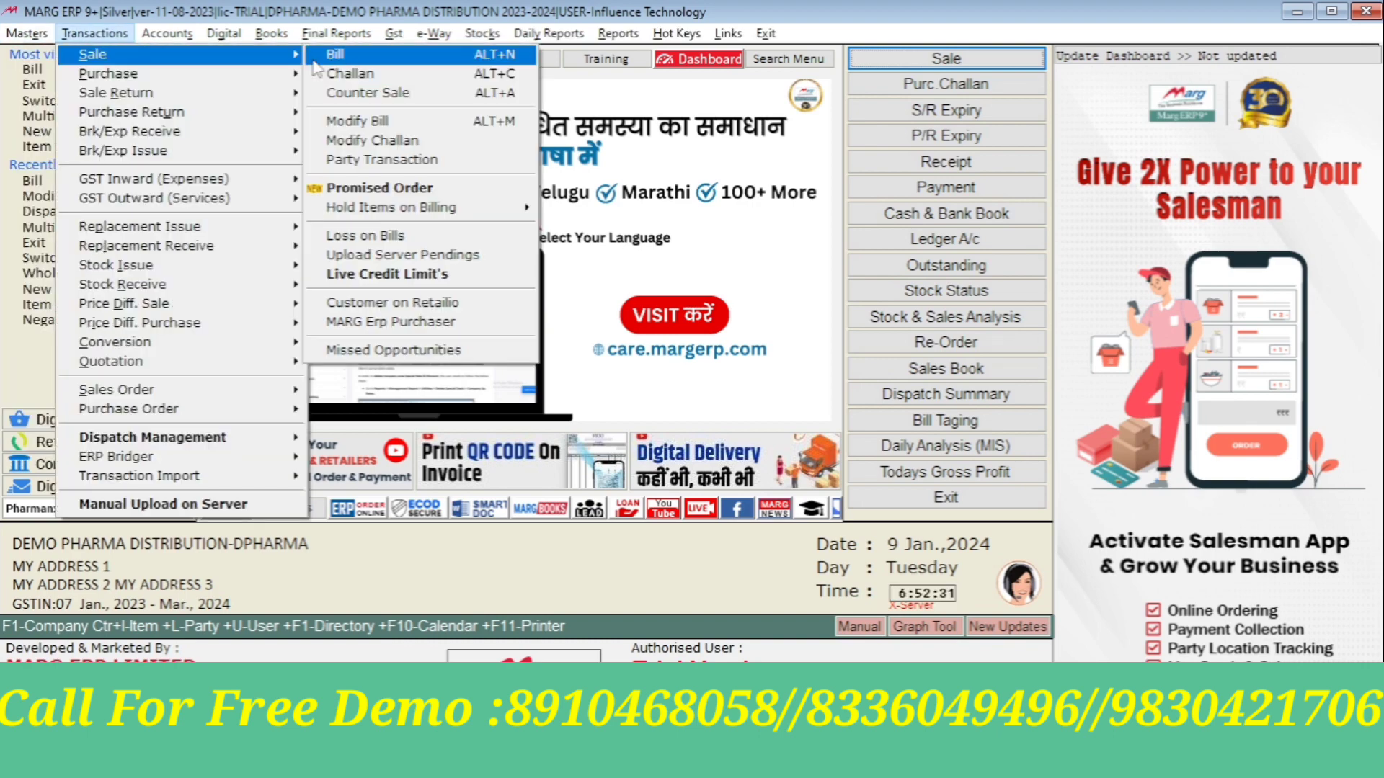
key(Down)
key(Down)
key(Down)
key(Return)
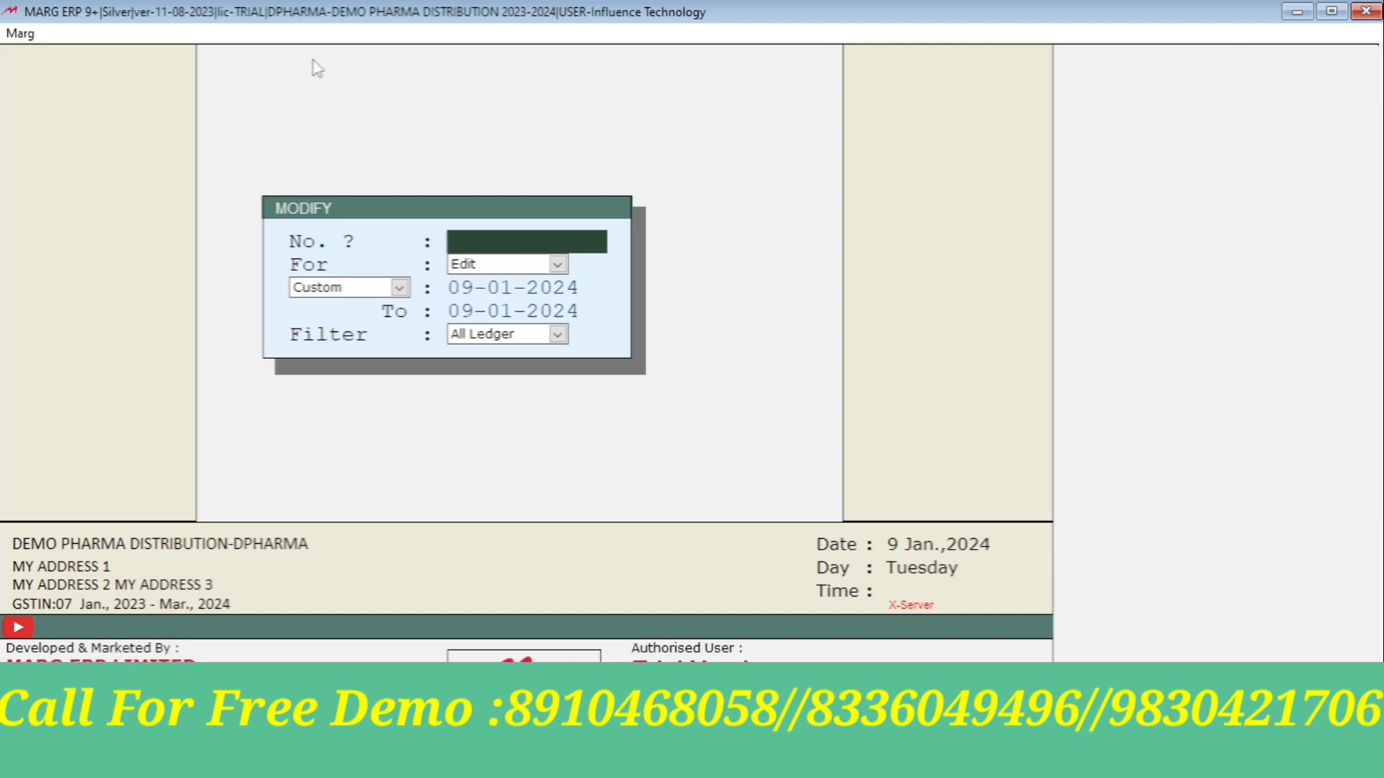
List the sale bills for editing with the period set to All Time and all ledgers included.
key(Return)
key(Up)
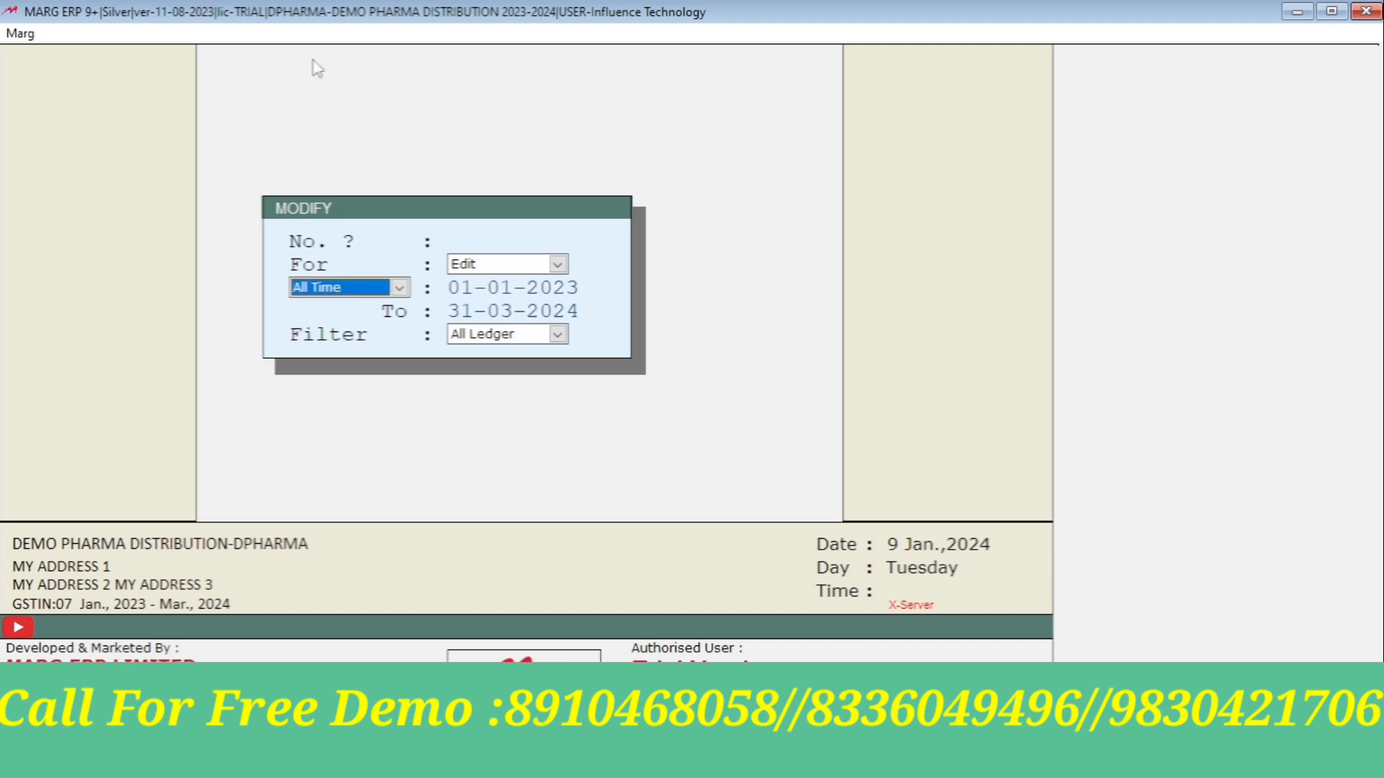
key(Return)
key(Return)
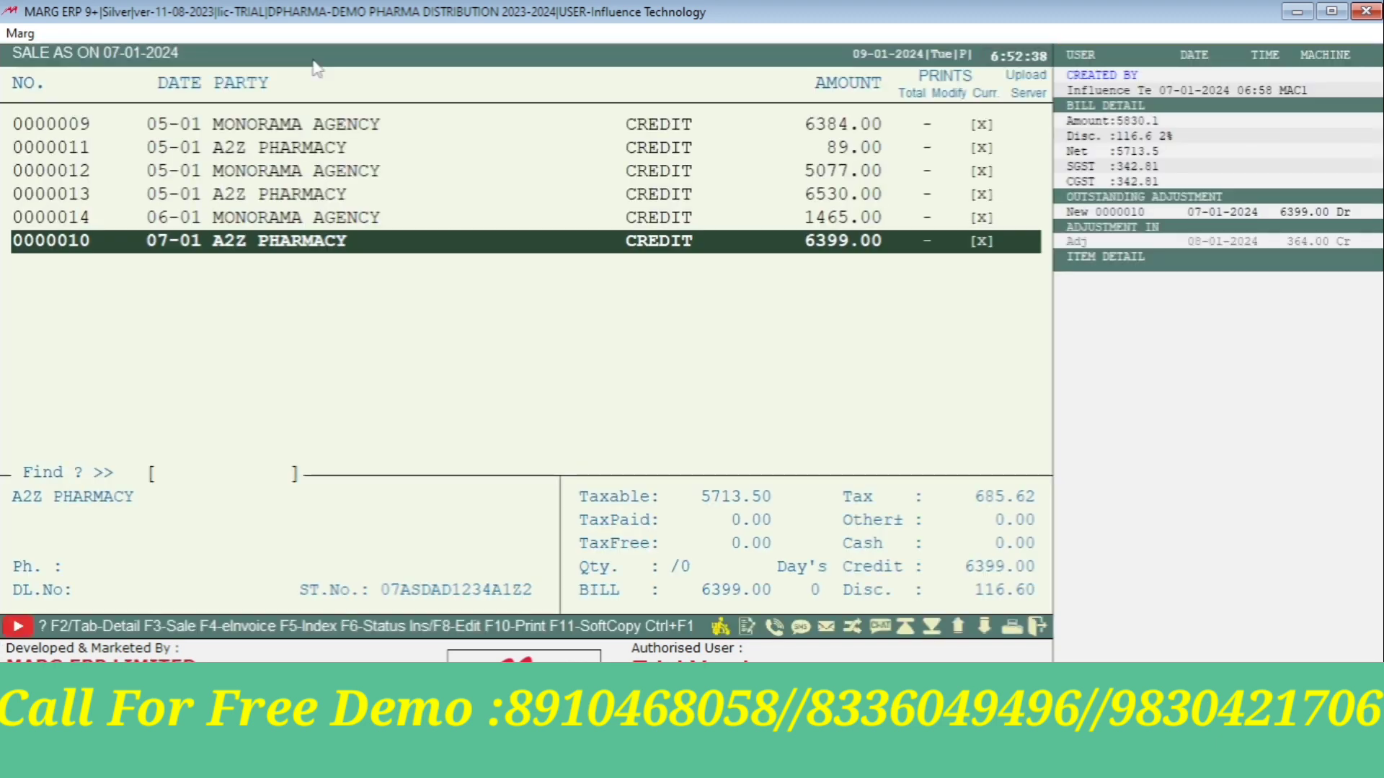
Look through the listed sale bills, comparing their dates, parties and amounts.
key(Up)
key(Up)
key(Up)
key(Up)
key(Down)
key(Down)
key(Down)
key(Down)
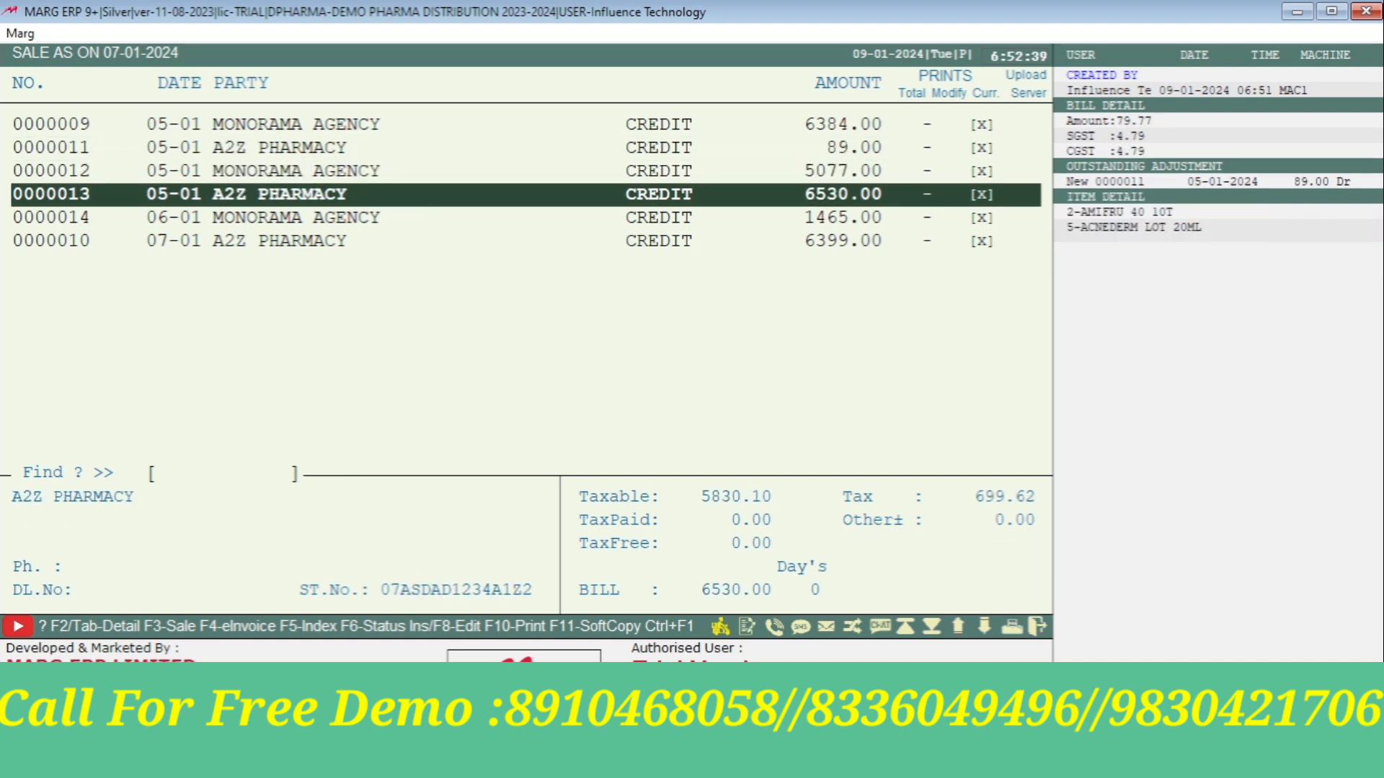
key(Up)
key(Up)
key(Up)
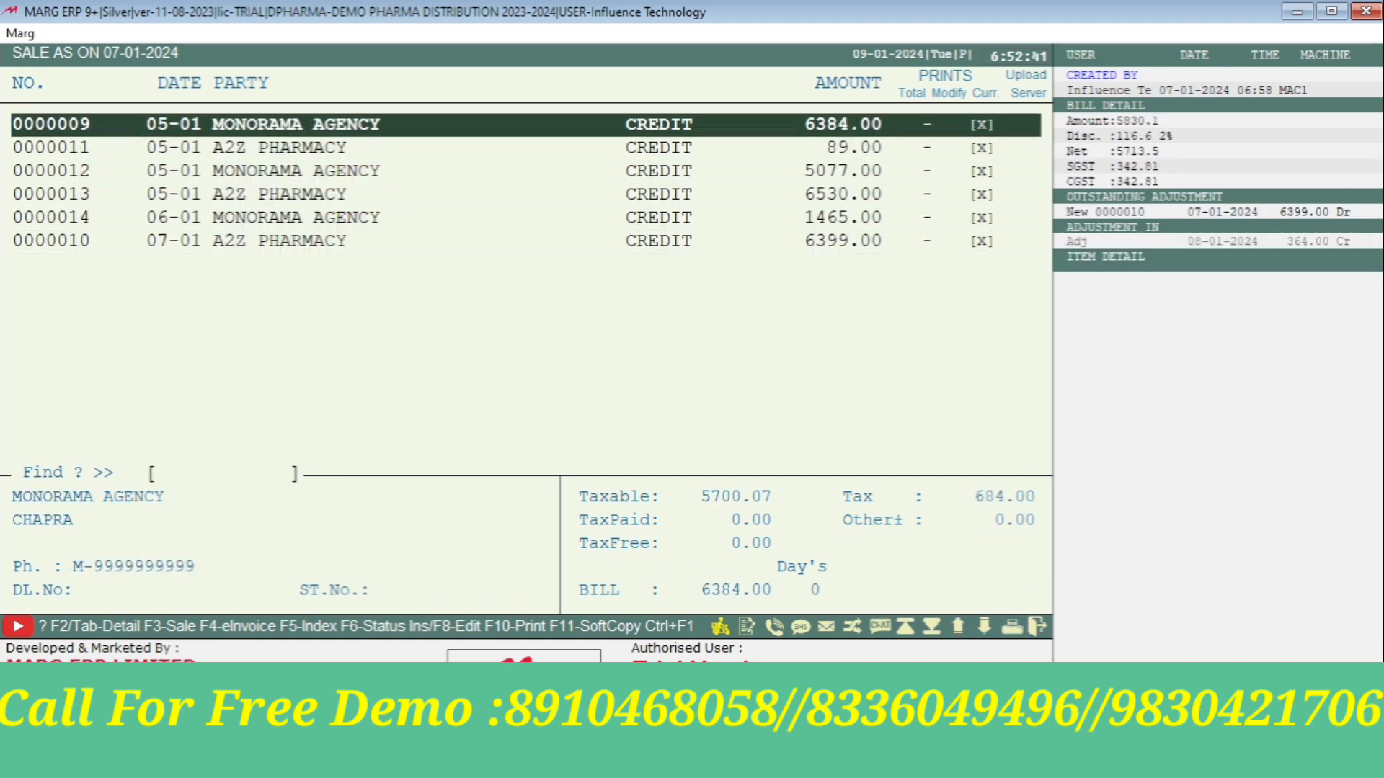
key(Down)
key(Down)
key(Down)
key(Down)
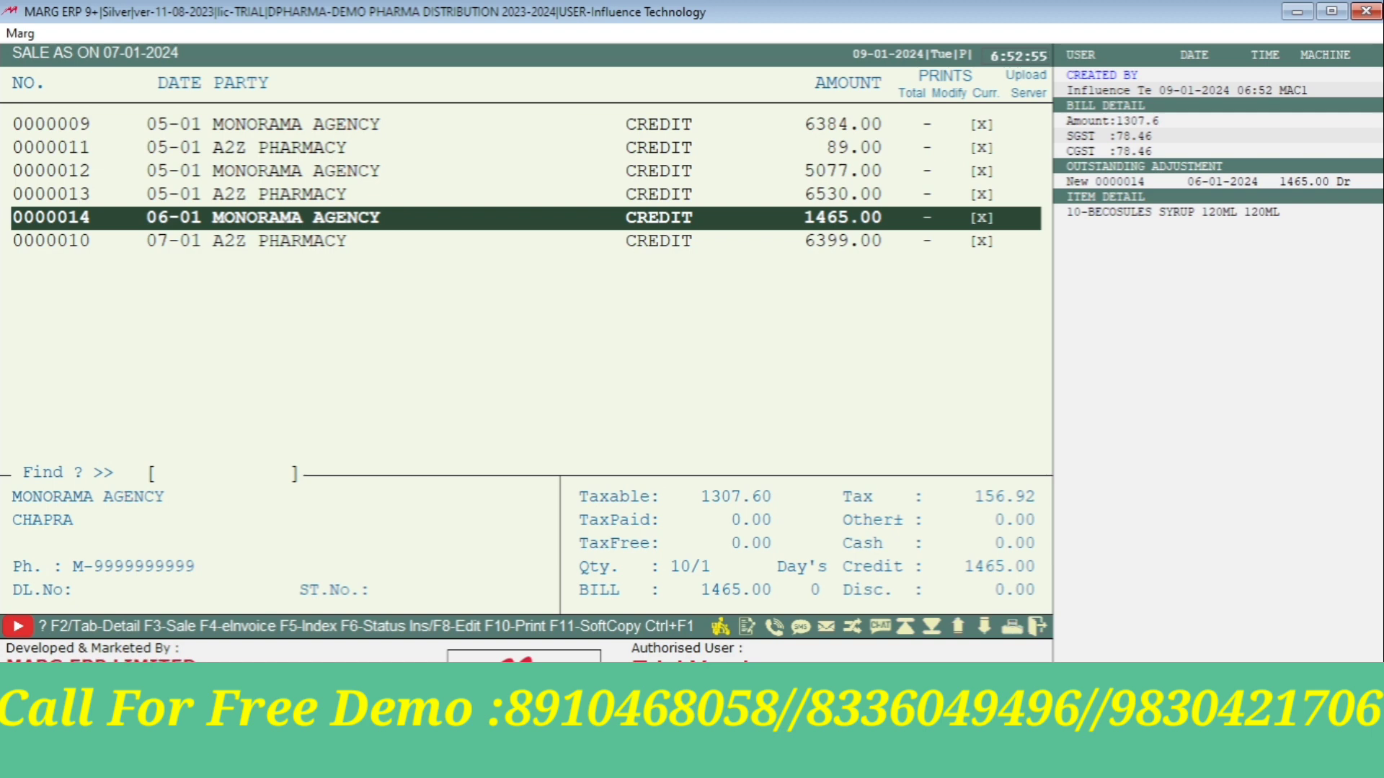
View the softcopy and mailing options for the 06-01 MONORAMA AGENCY bill and close the bill list.
key(F11)
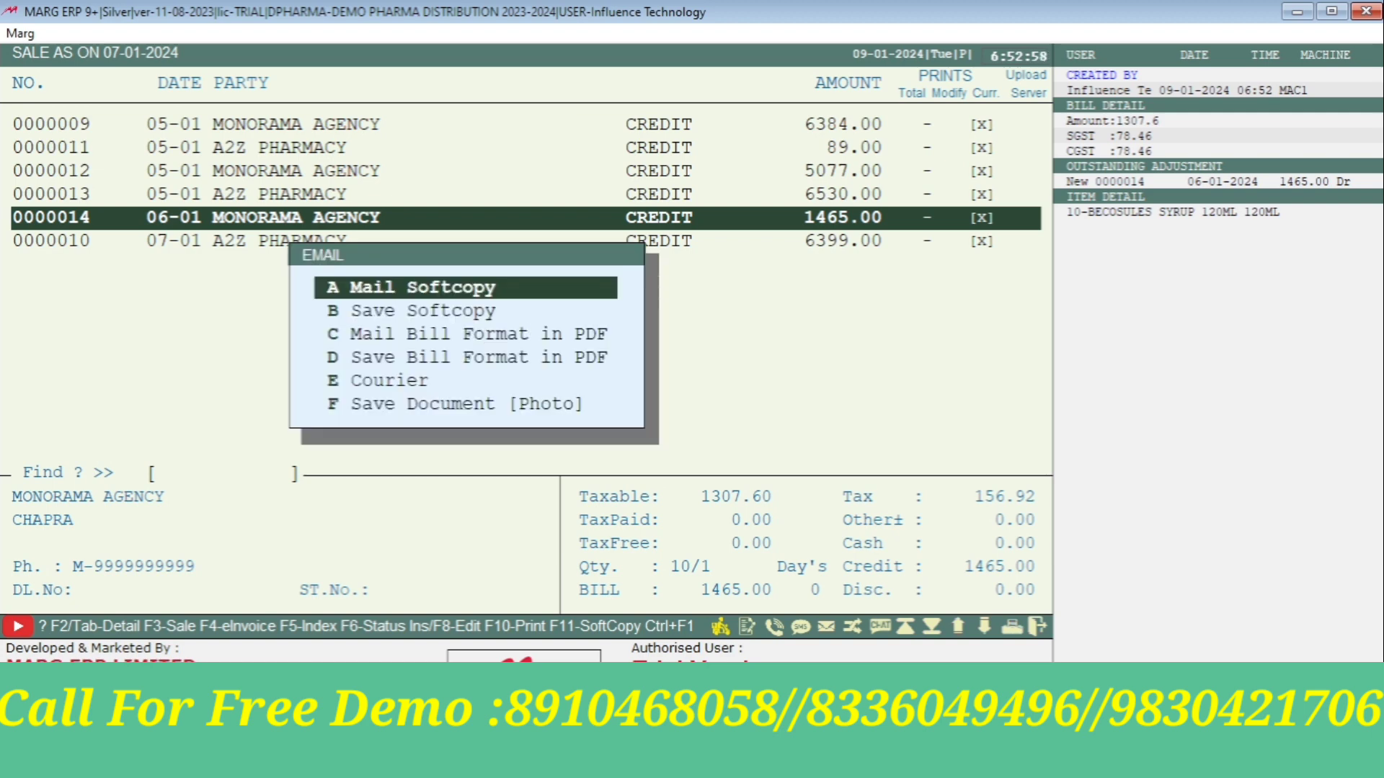
key(Escape)
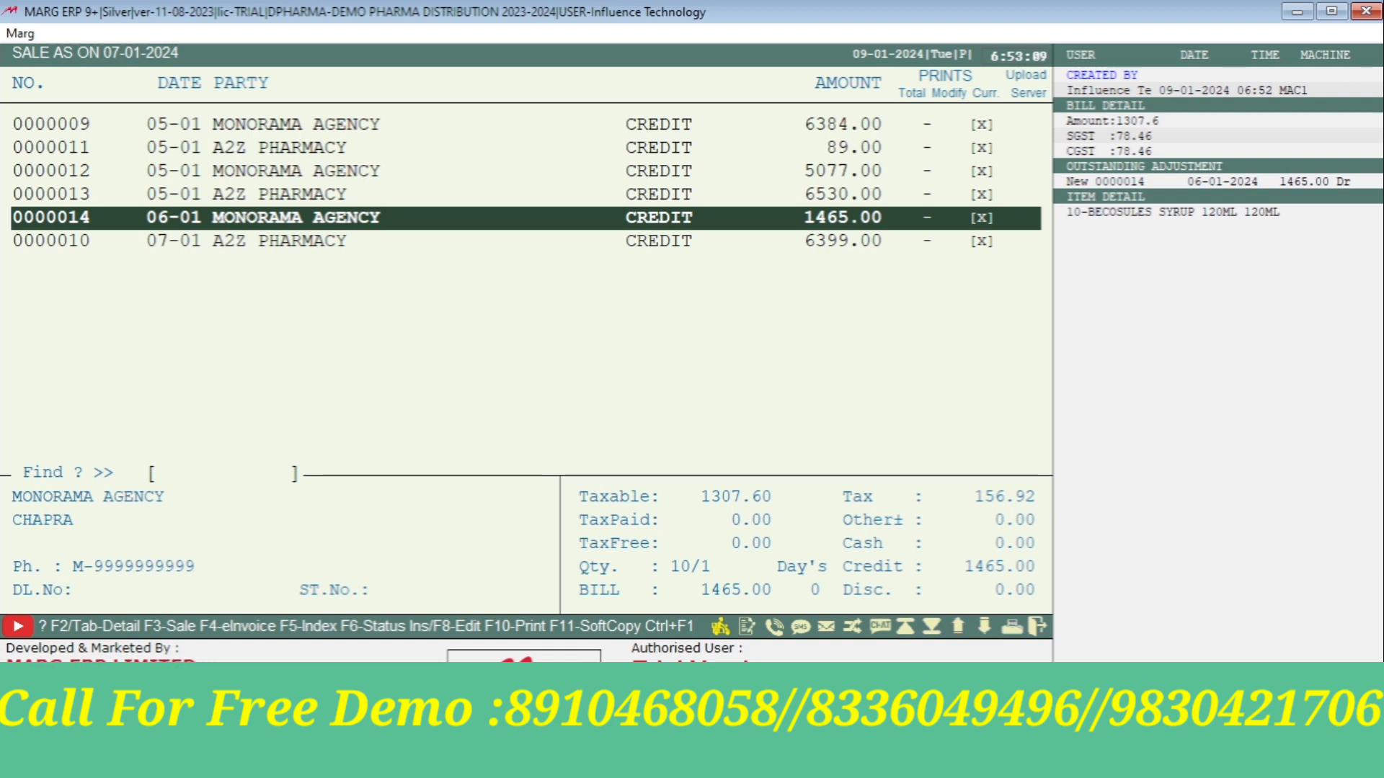
key(Escape)
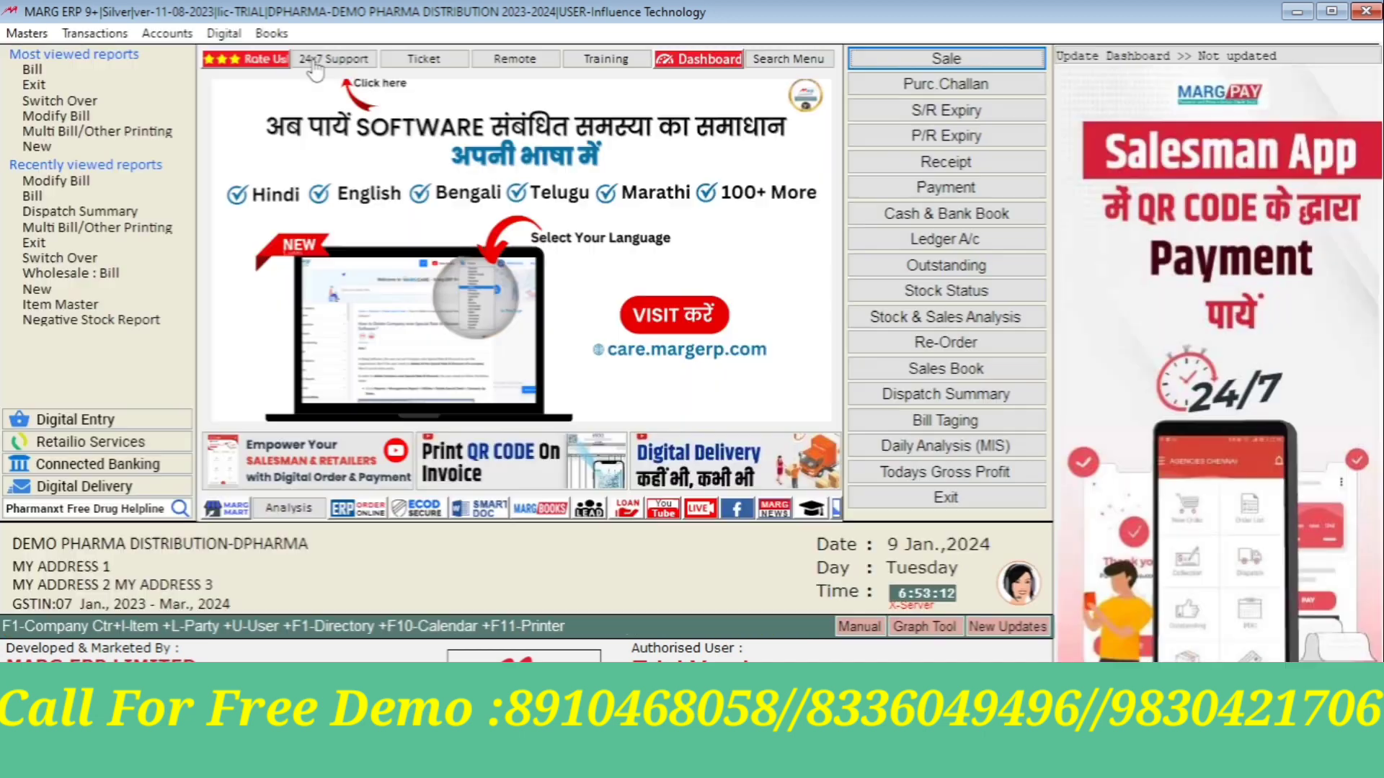
Open the Dispatch Summary report from the daily working reports.
key(alt)
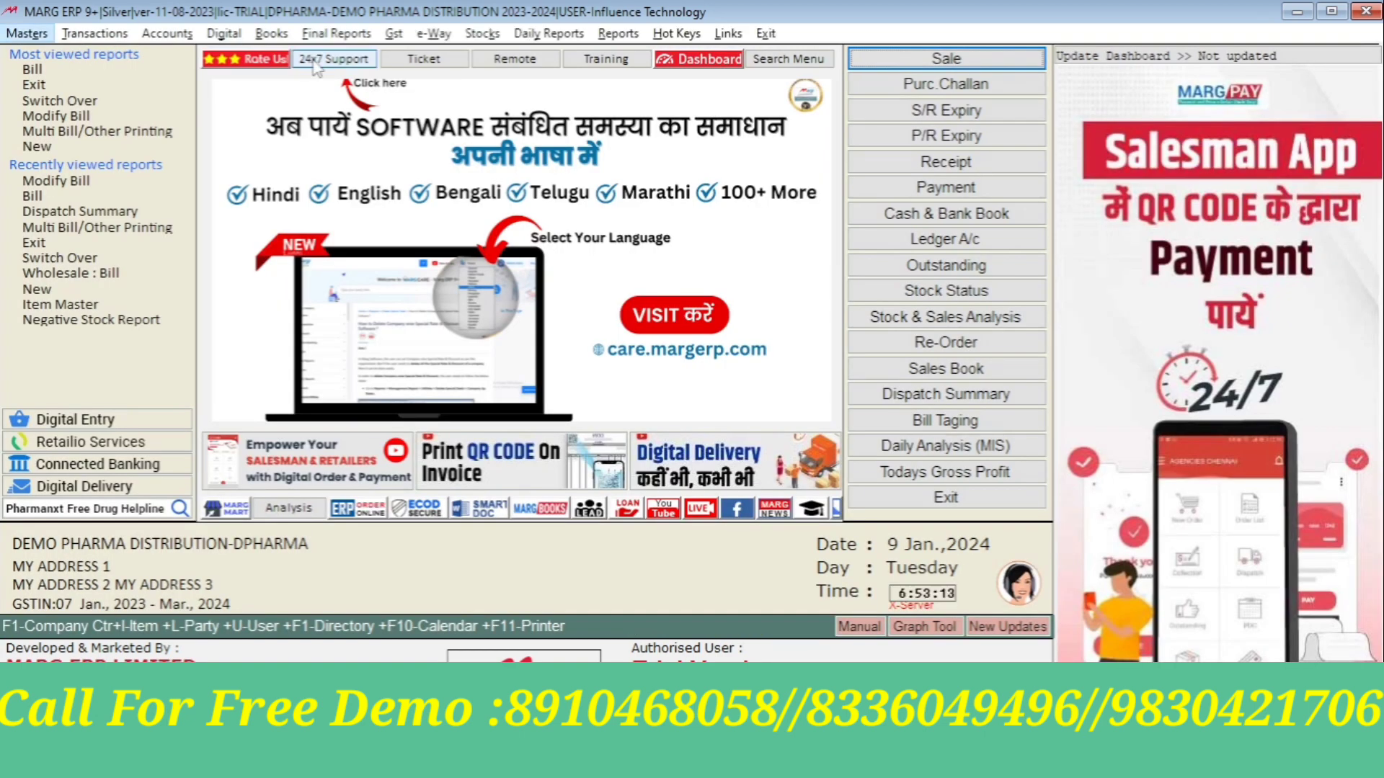
key(Right)
key(Right)
key(Right)
key(Right)
key(Right)
key(Right)
key(Right)
key(Right)
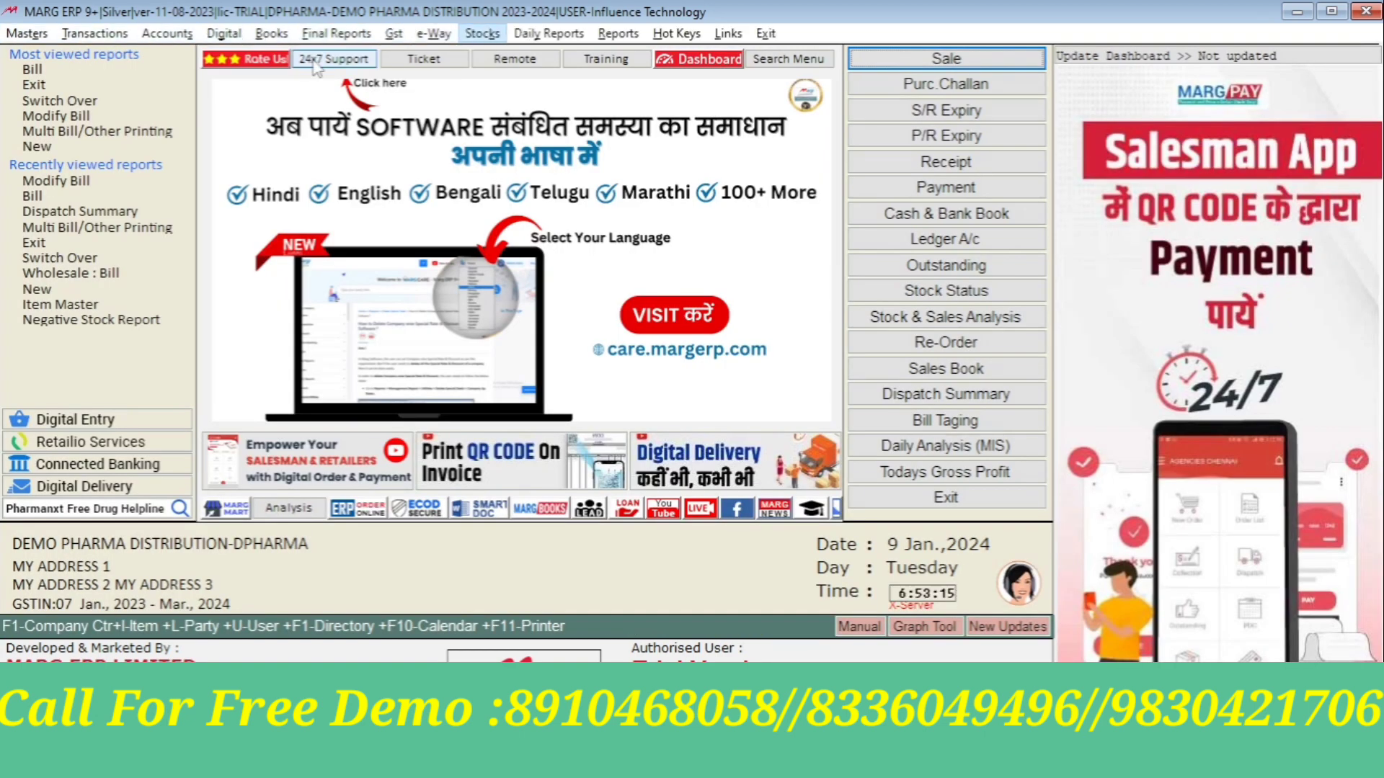
key(Right)
key(Down)
key(Right)
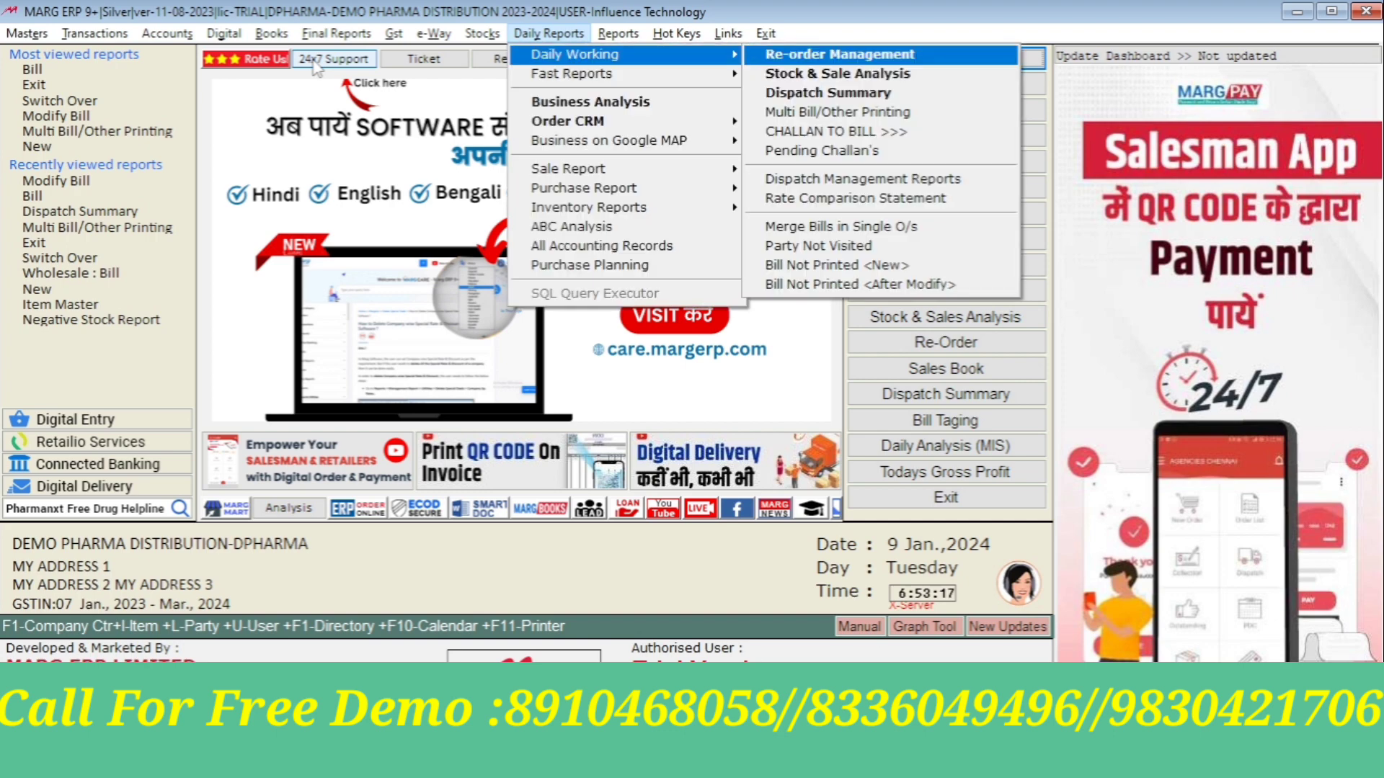
key(Down)
key(Down)
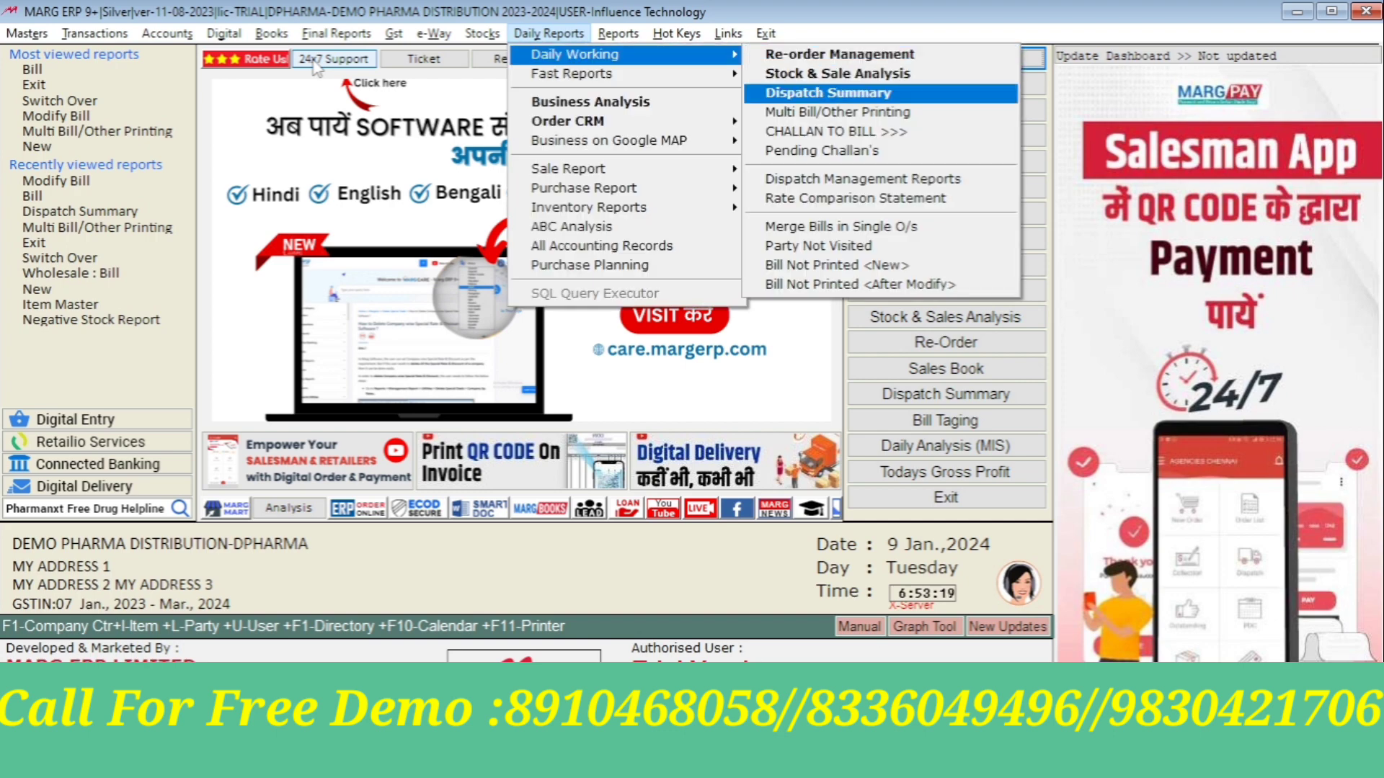
key(Return)
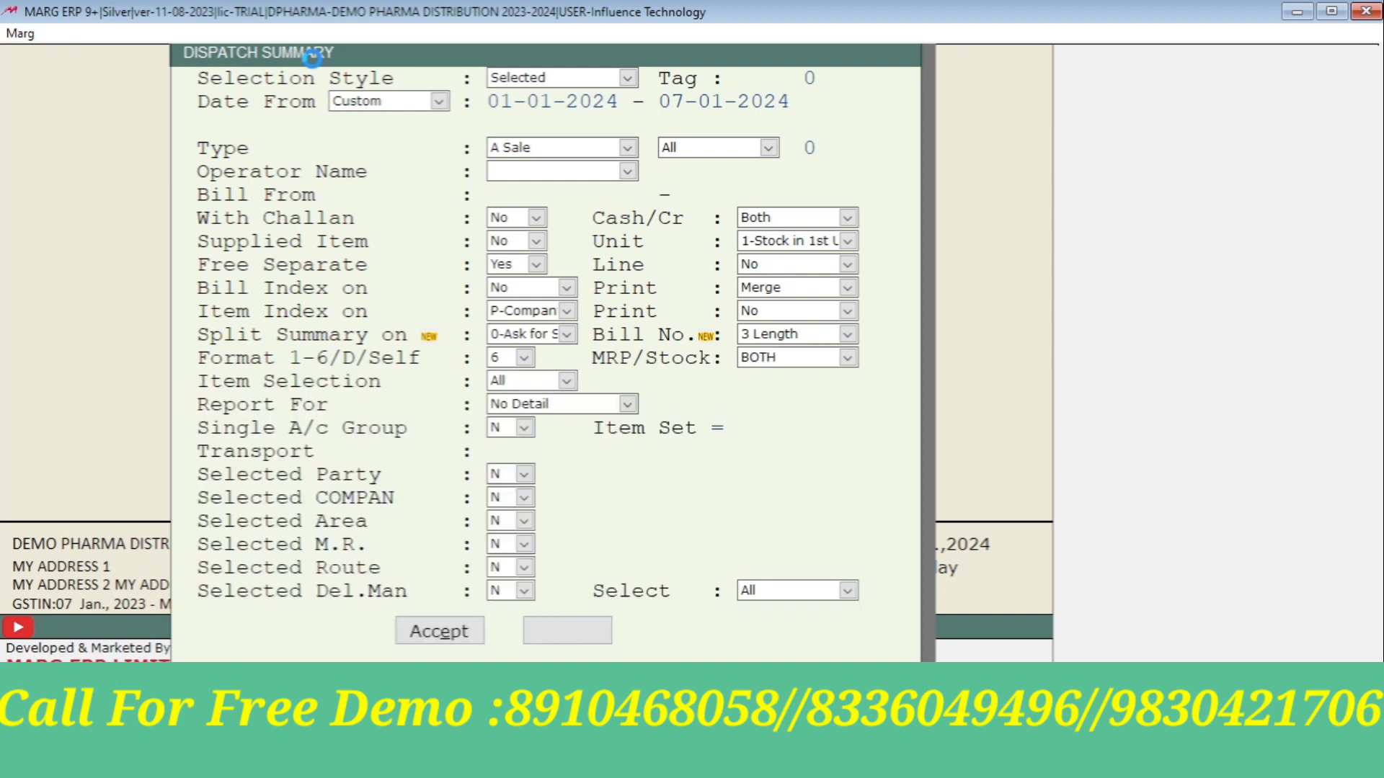
Keep the Selected style and Custom period for the dispatch summary and set the start date to 01-01-2024.
key(Return)
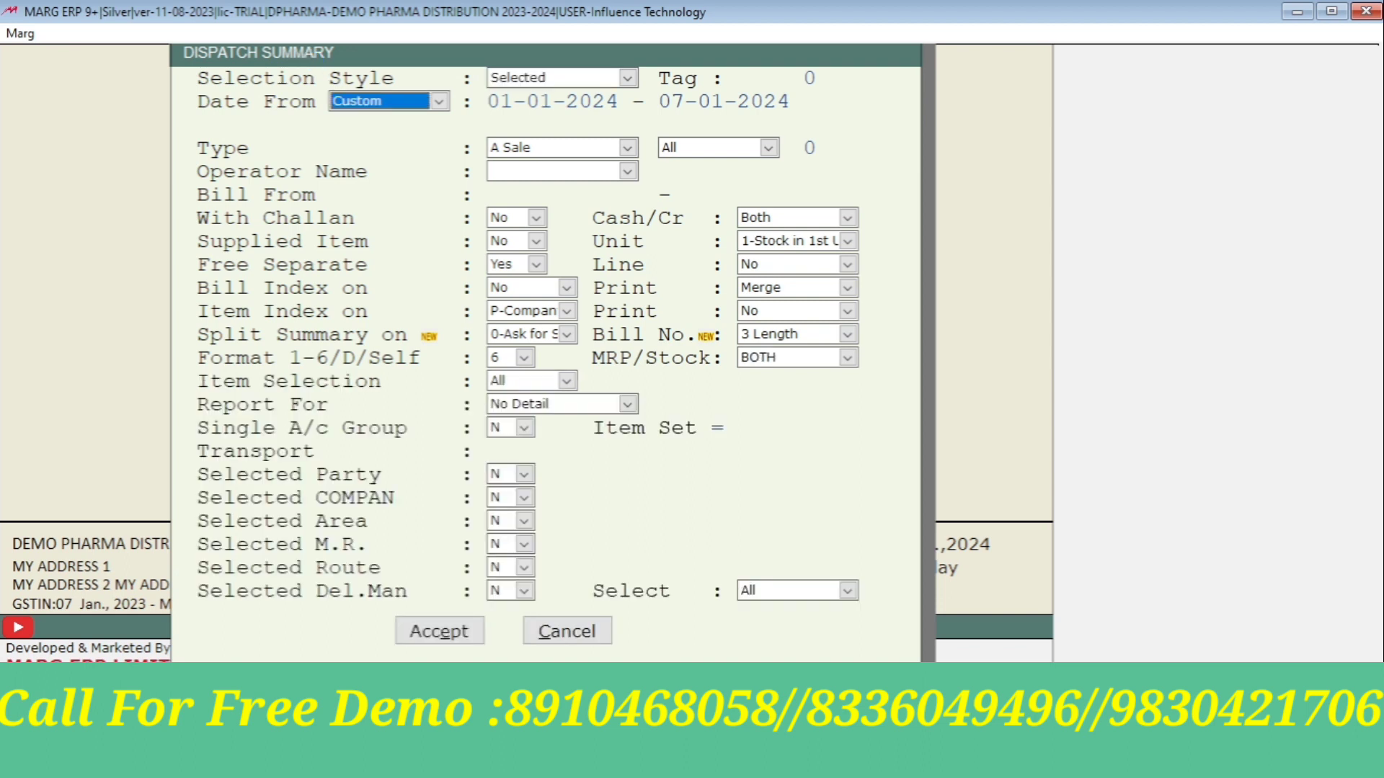
key(Up)
key(Escape)
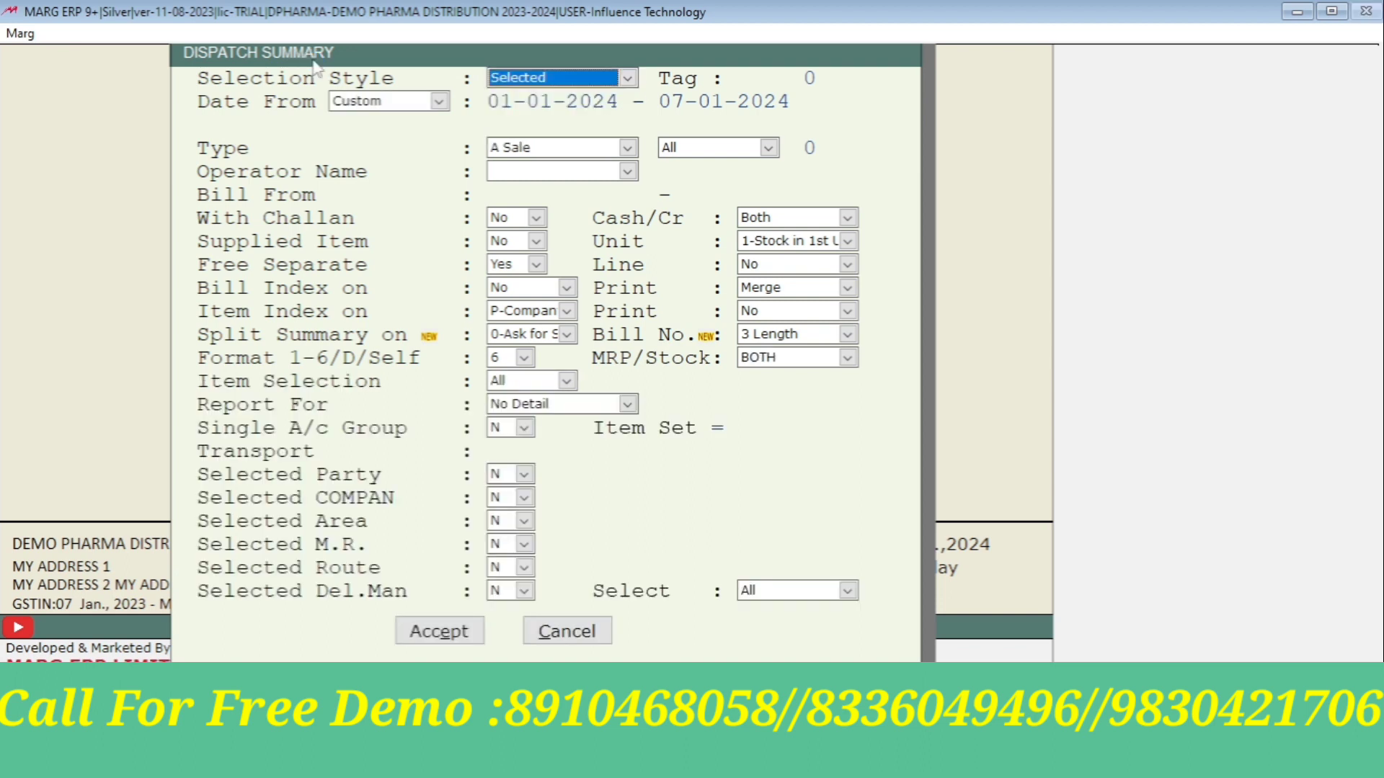
key(Return)
key(space)
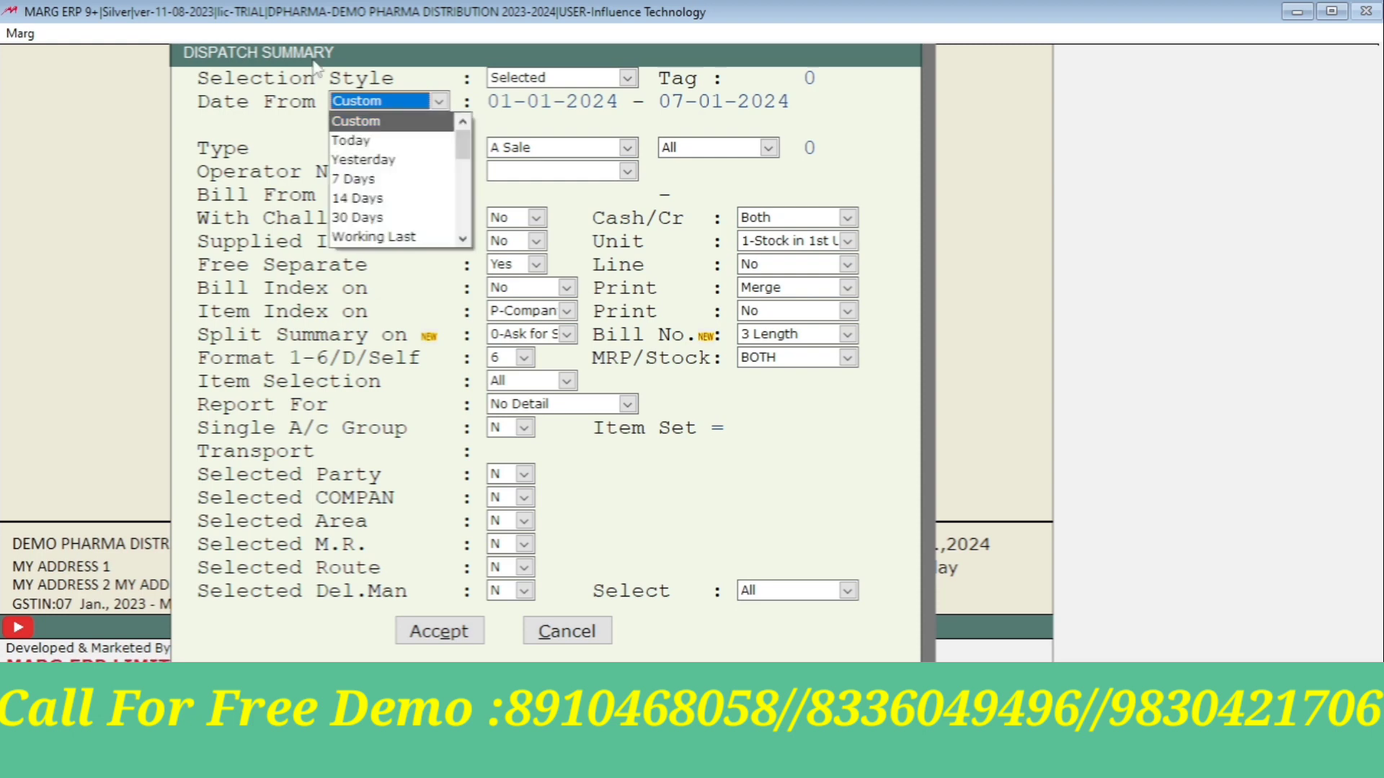
key(Return)
key(Return)
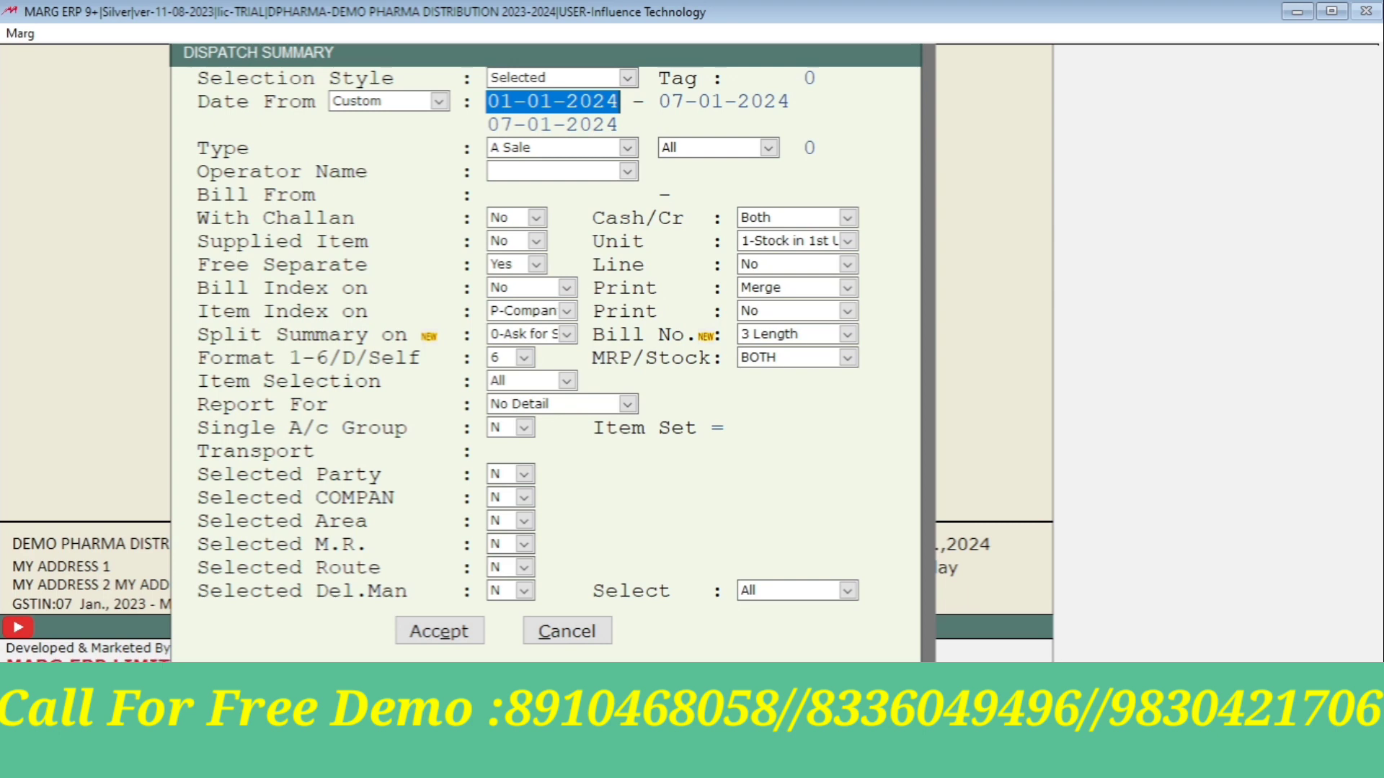
text(0101)
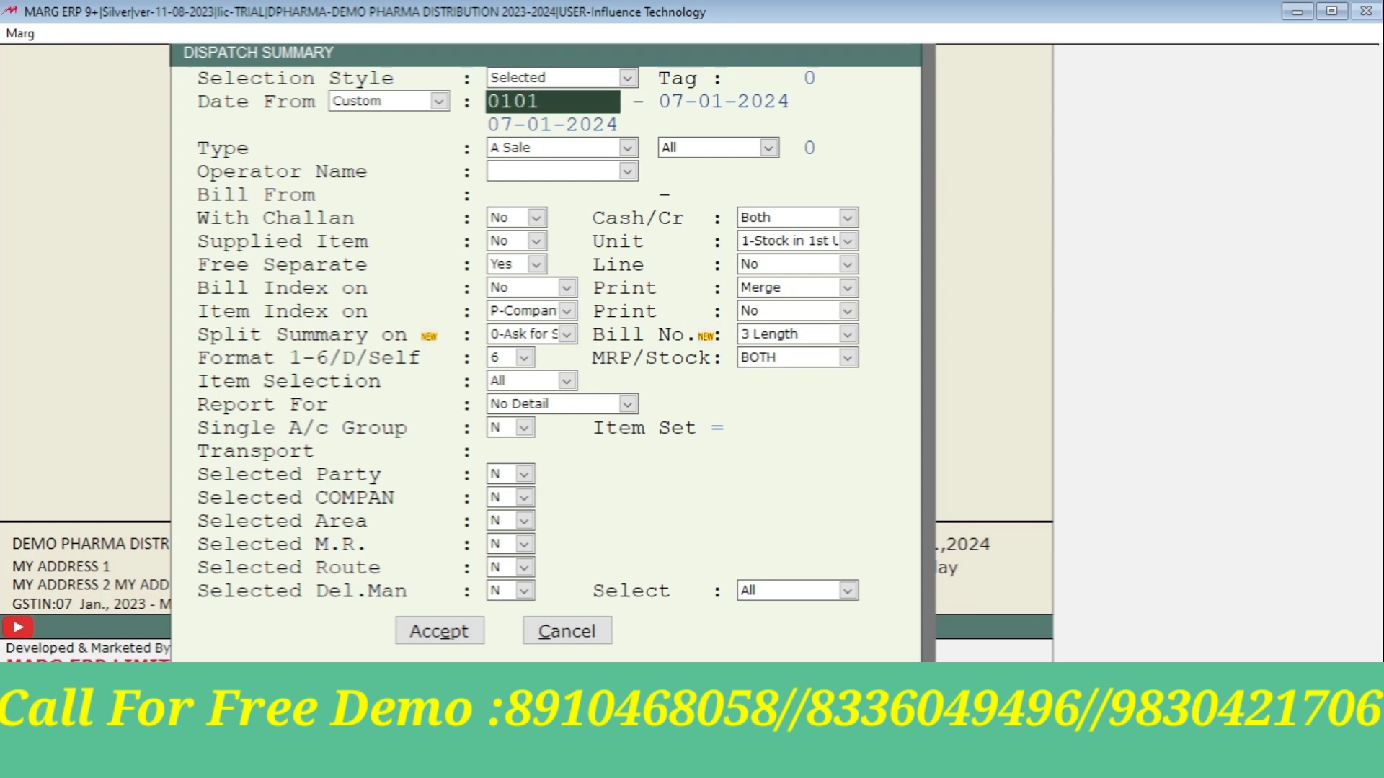
key(Return)
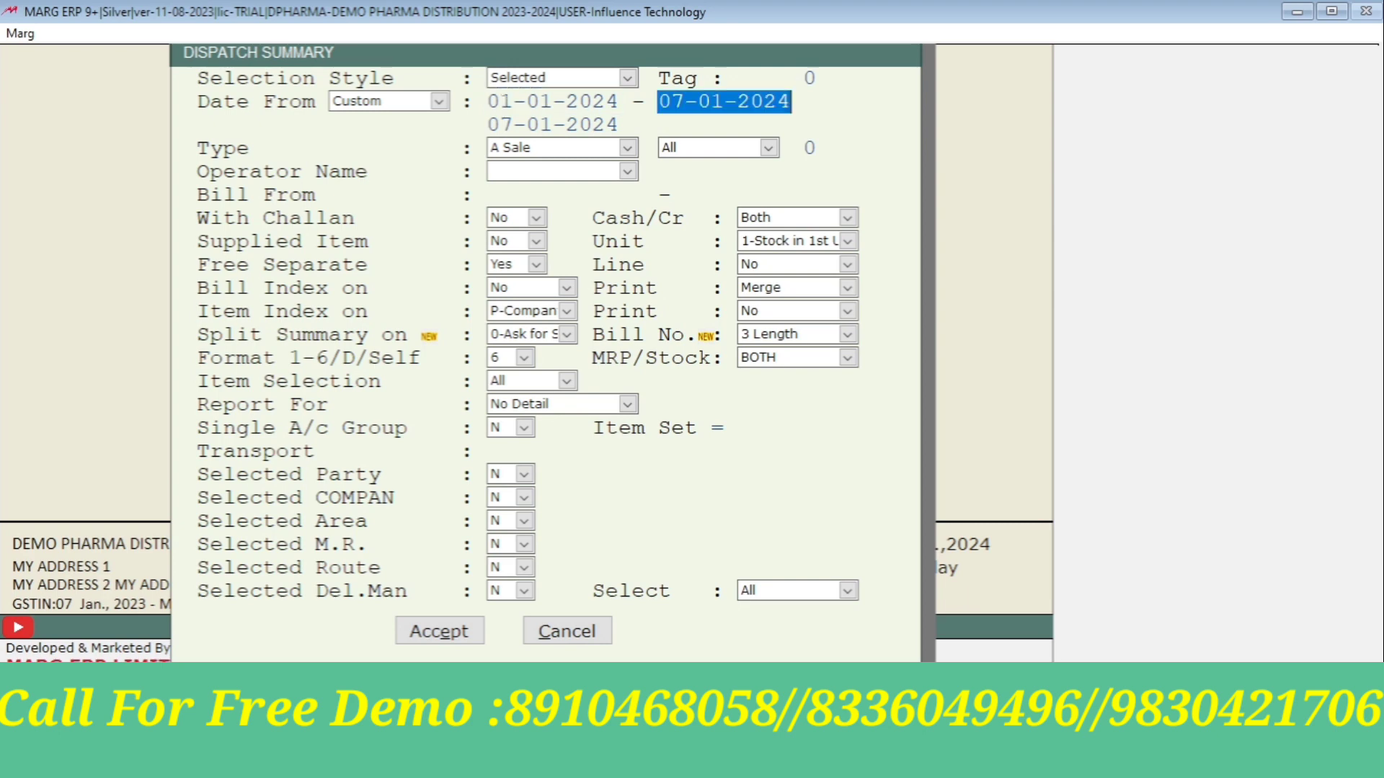
Set the dispatch summary's end date to 09-01-2024 and keep A Sale as the type.
text(09-)
text(01)
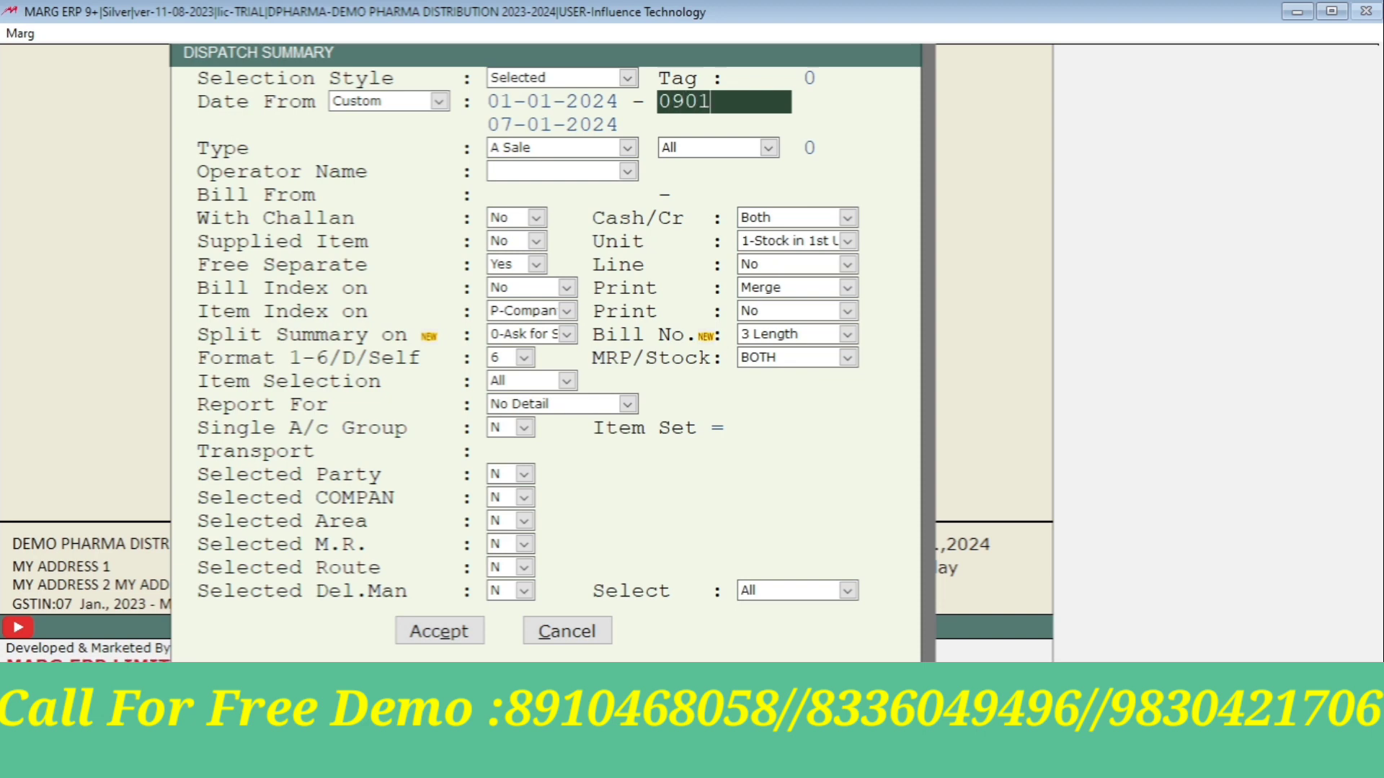
key(Return)
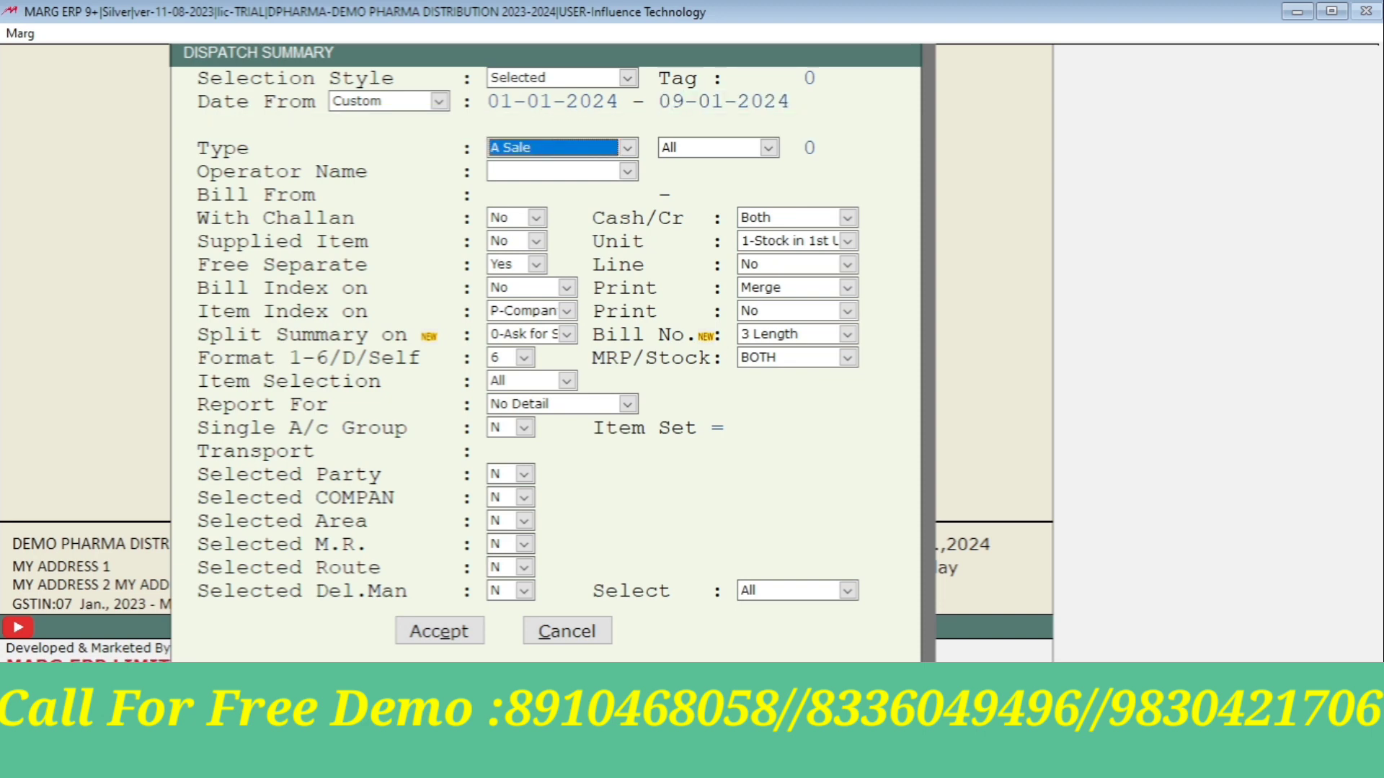
key(space)
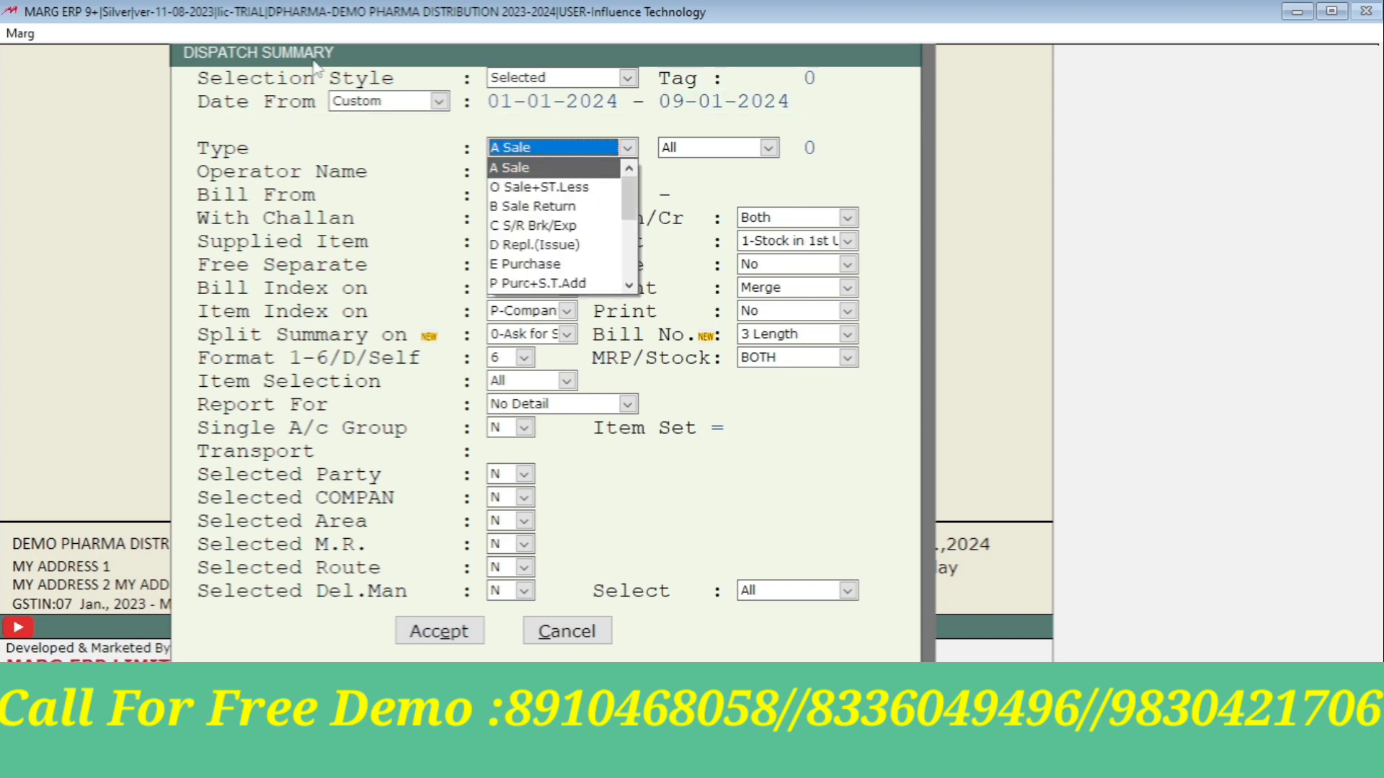
key(Escape)
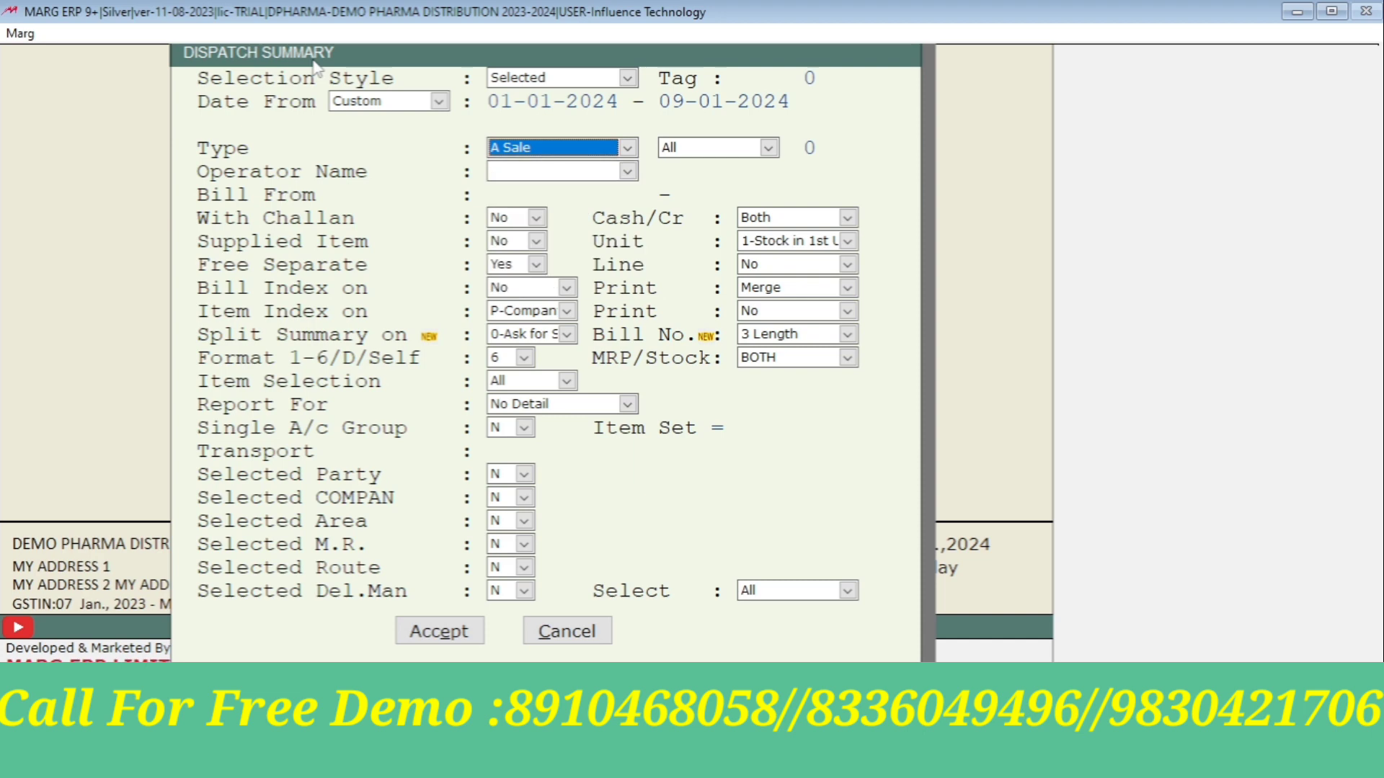
click(628, 150)
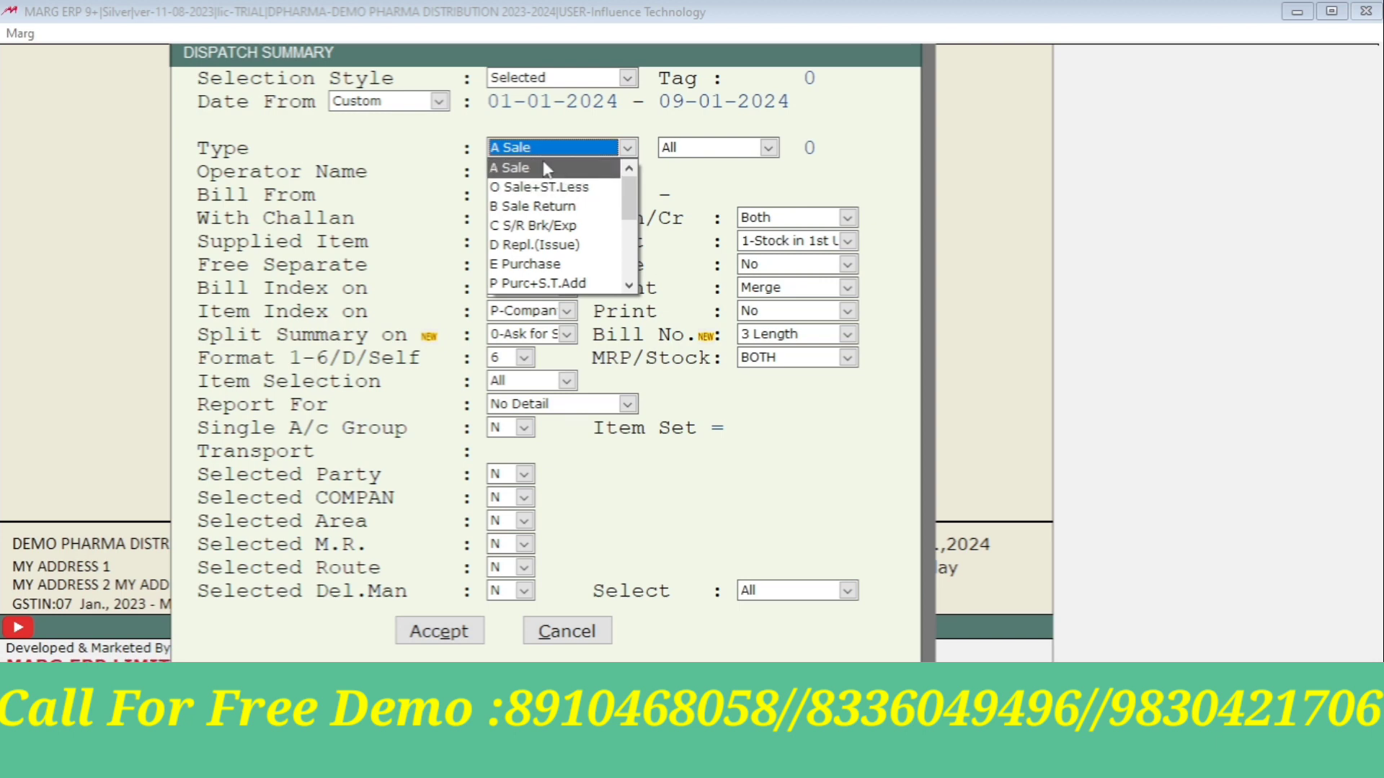
click(572, 167)
key(Return)
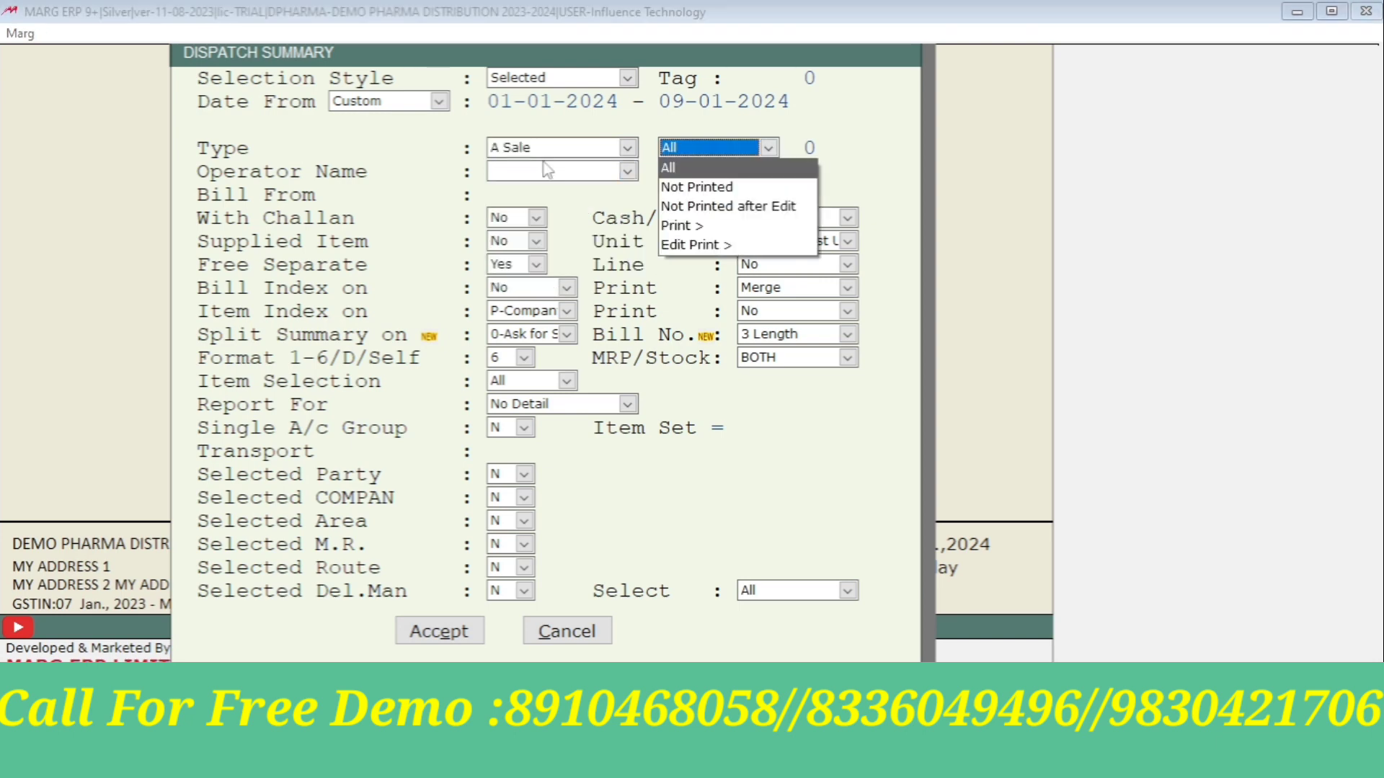
Keep All for the bill print status, a blank operator name and the default report options down to Selected Party.
key(Return)
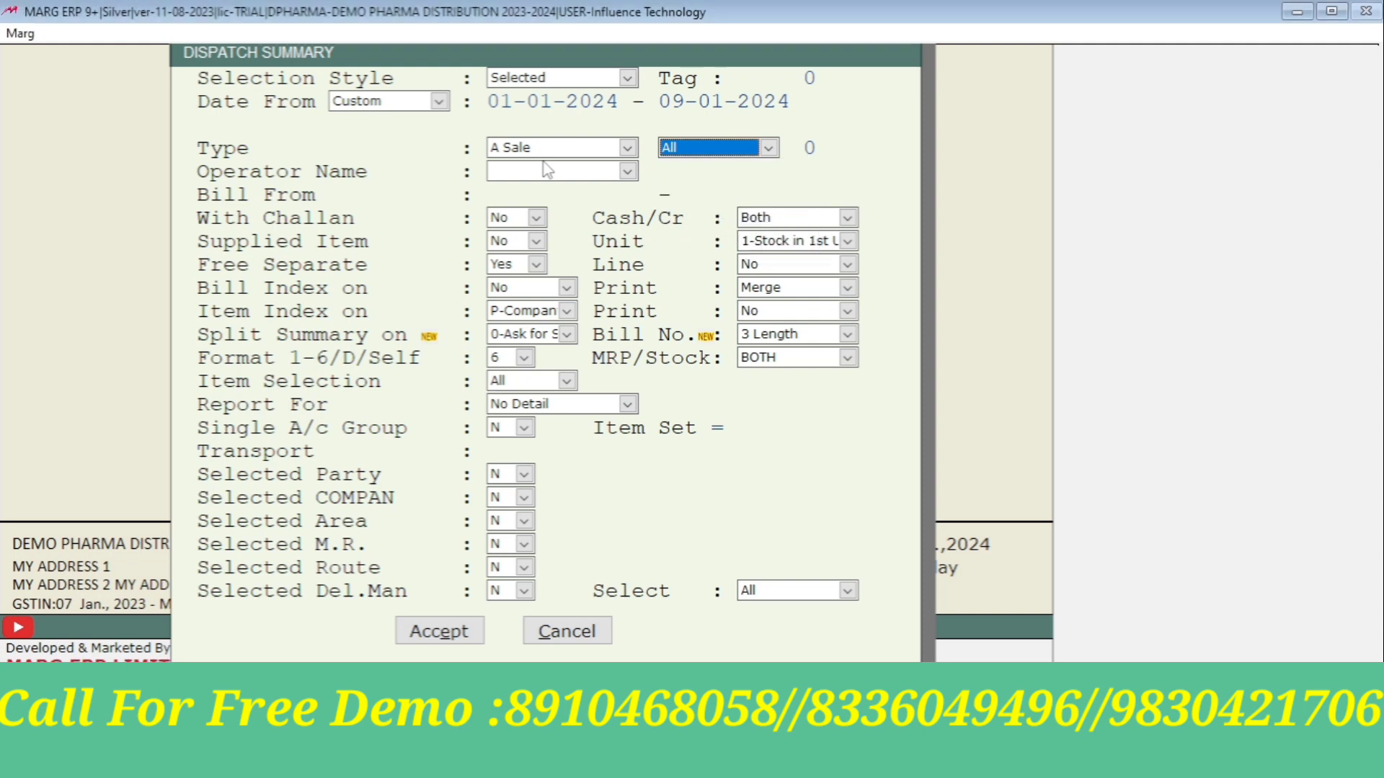
key(Return)
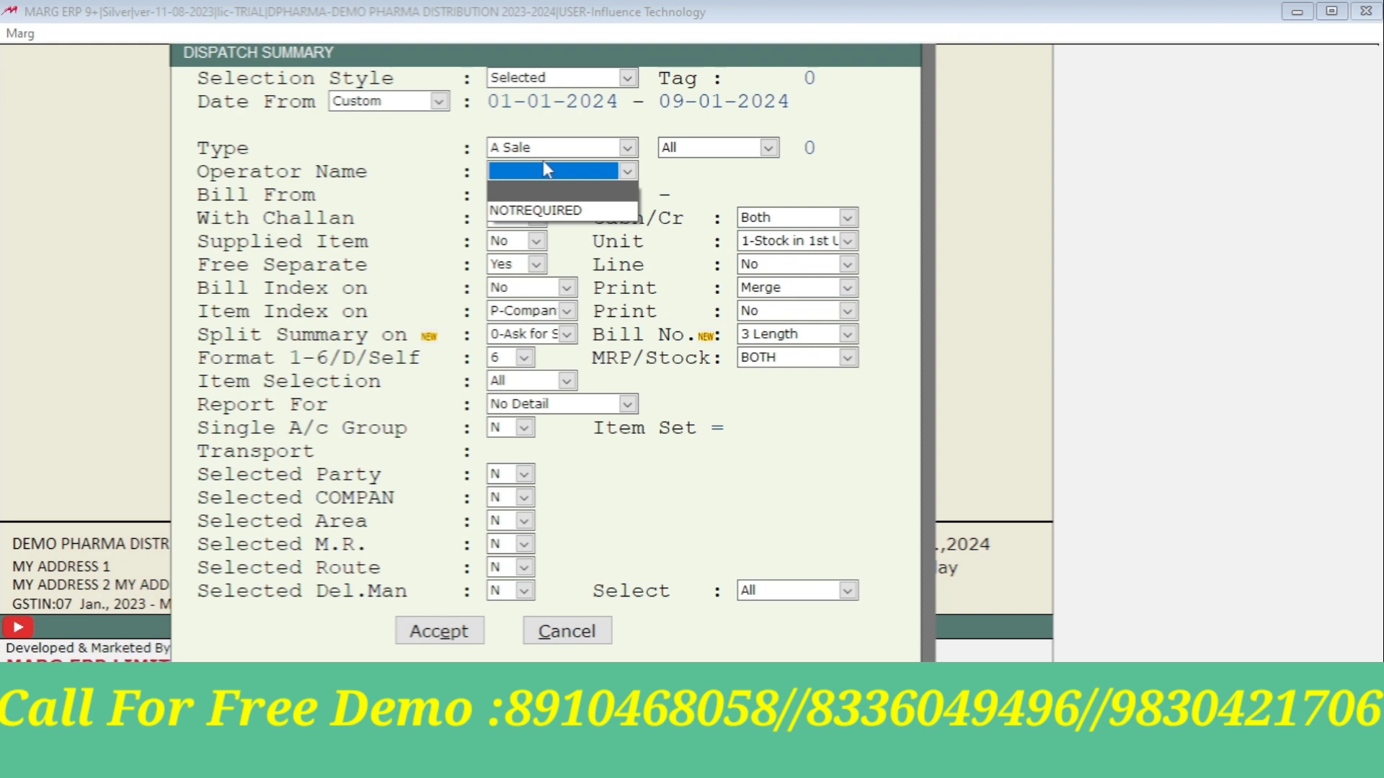
key(Return)
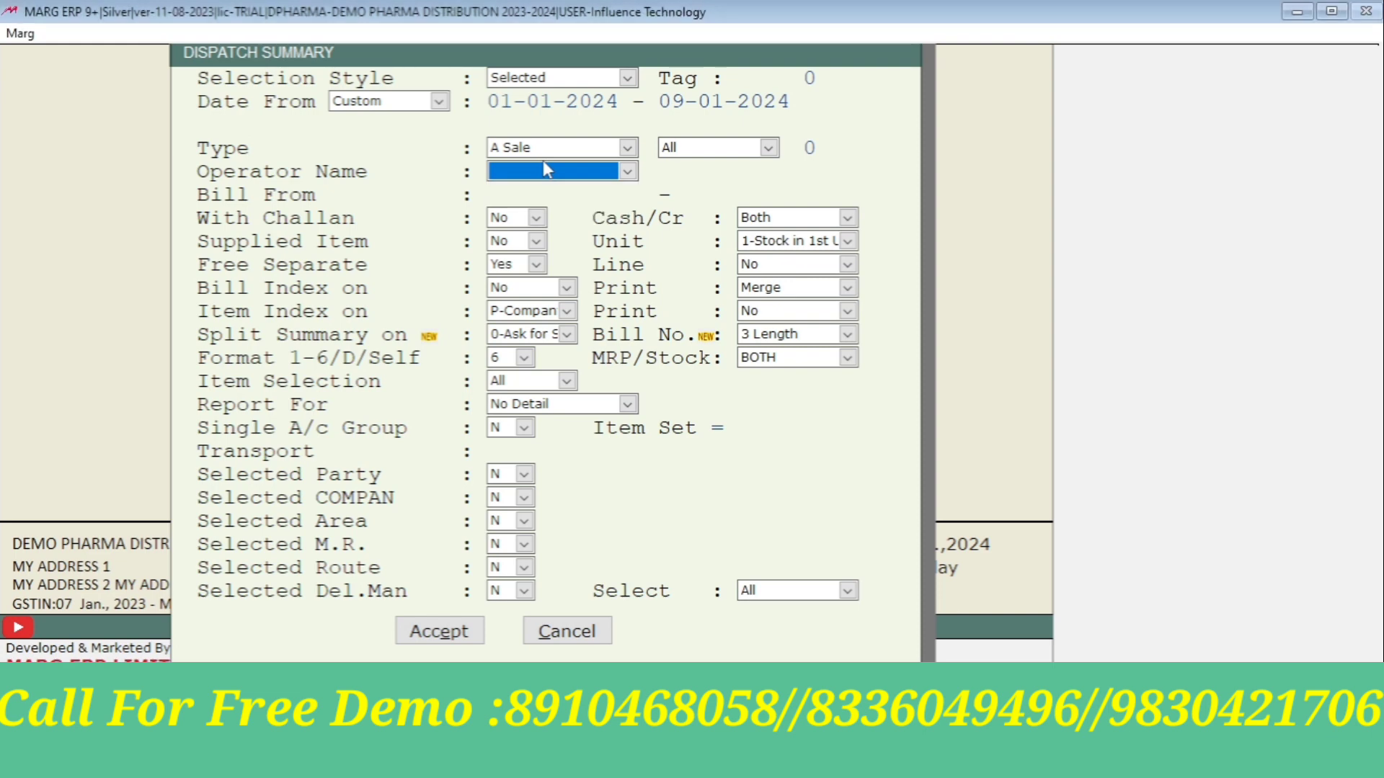
key(Return)
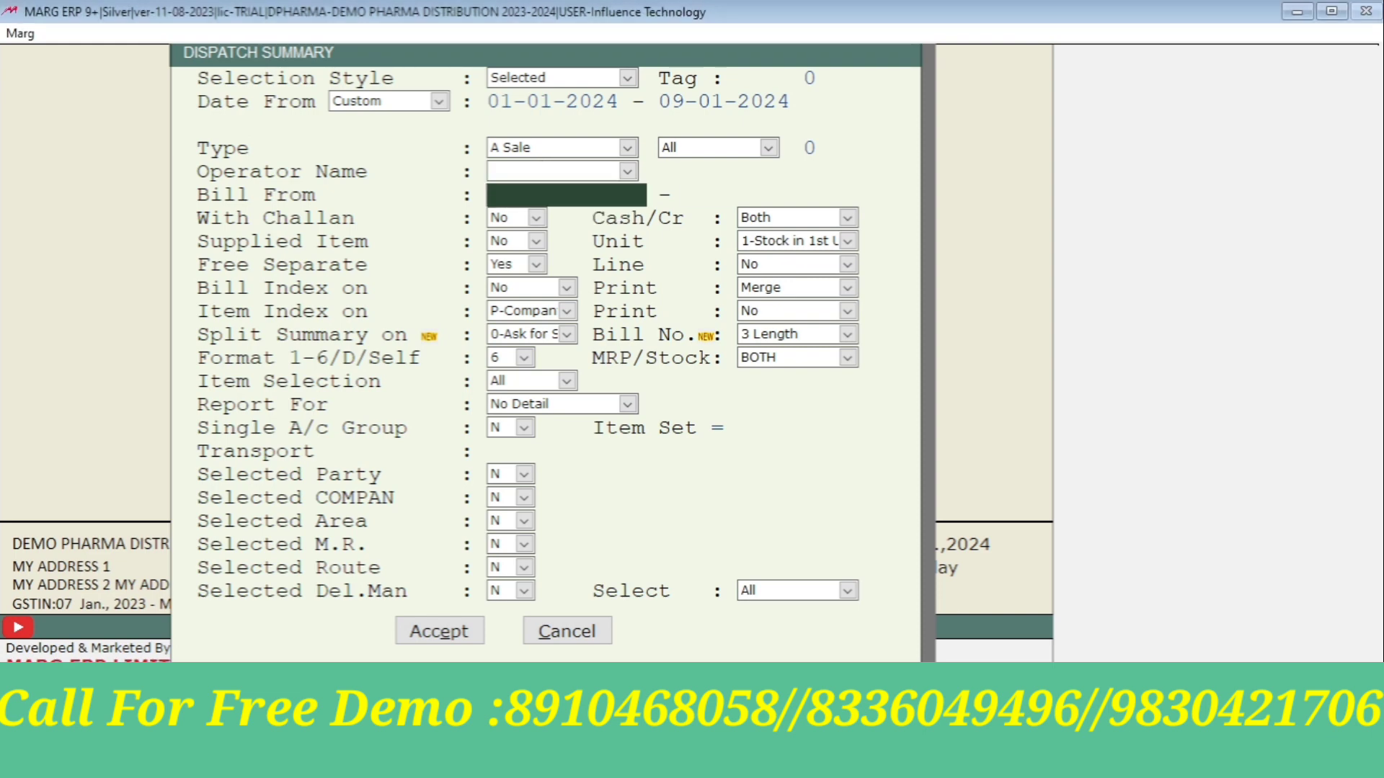
key(Return)
key(Return)
key(Return)
key(Return)
key(Return)
key(Return)
key(Return)
key(Return)
key(Return)
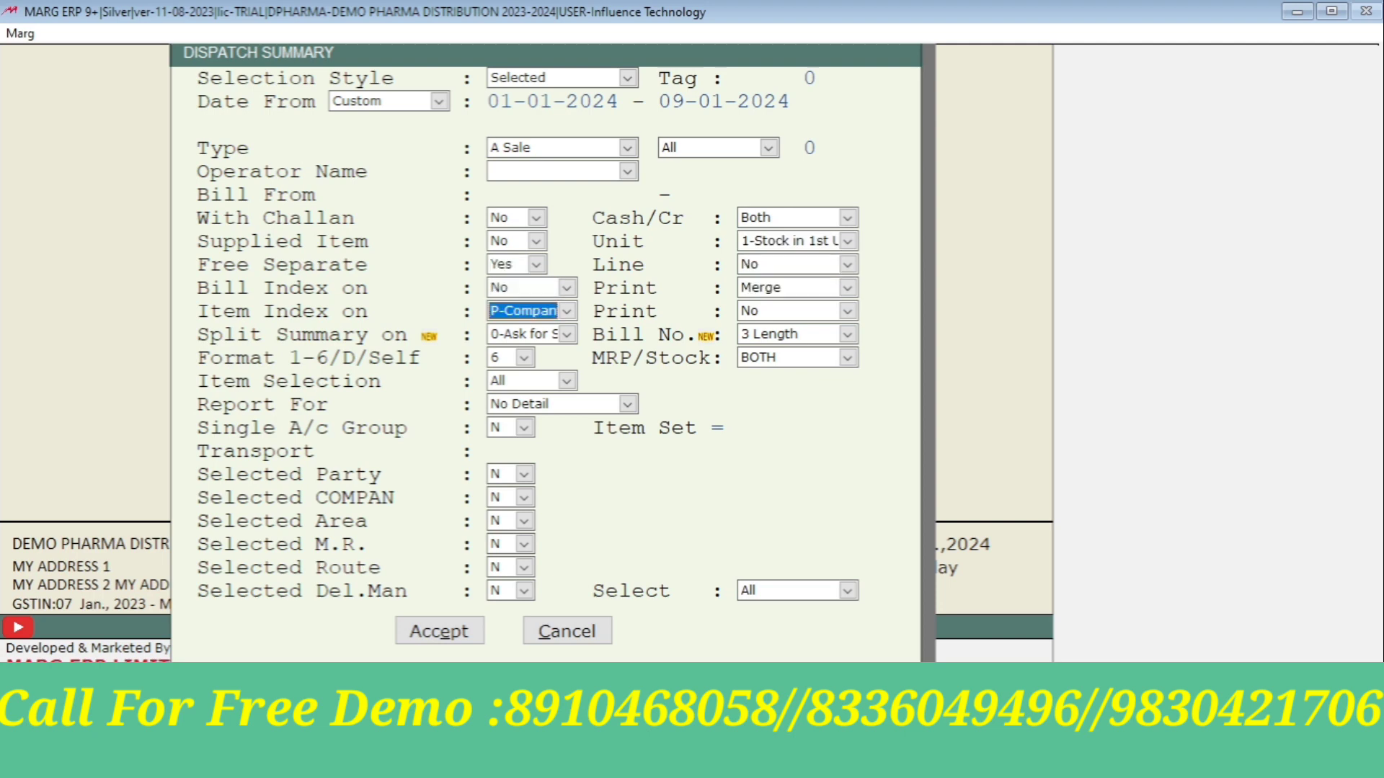
key(Return)
key(Return)
key(Return)
key(Return)
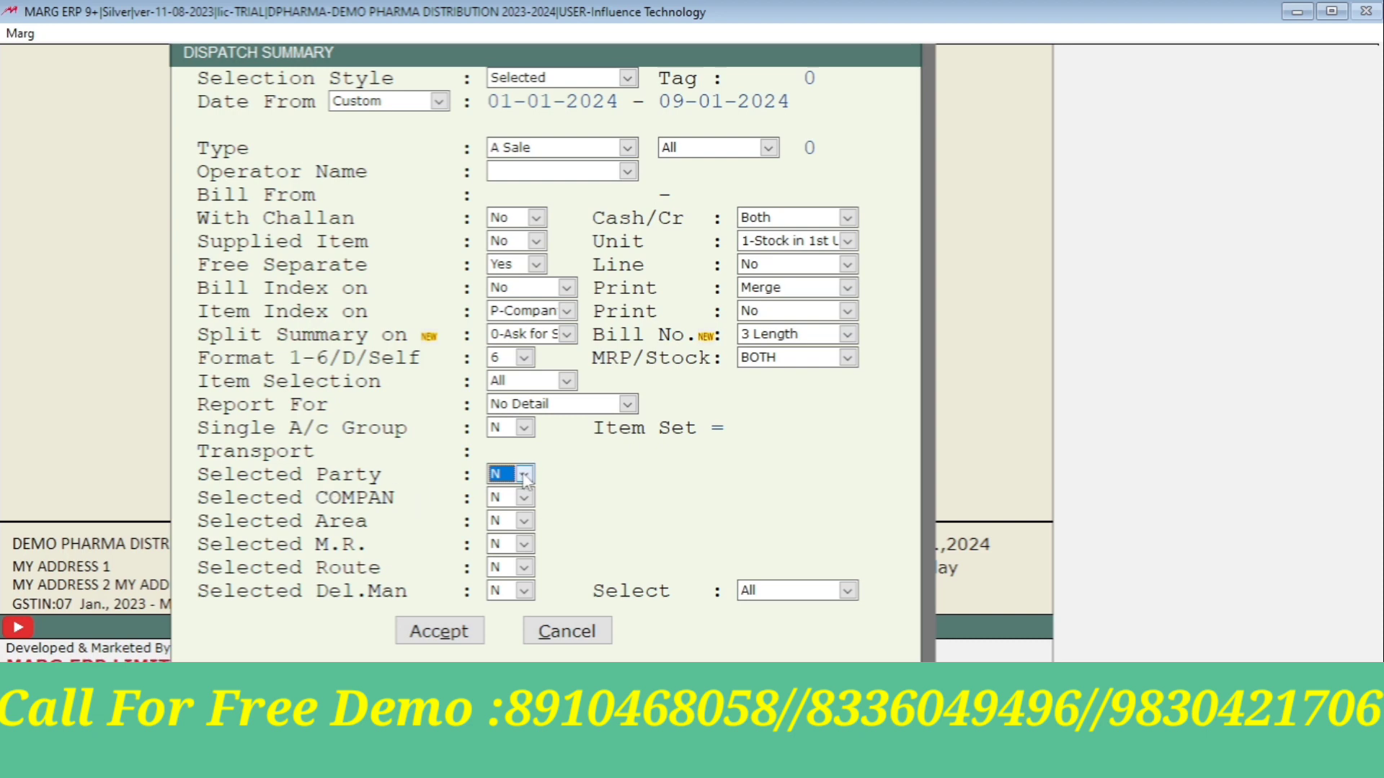
Set Selected Party to Y, keep N for the other selection filters and accept the dispatch summary settings.
click(524, 475)
click(520, 496)
key(Return)
key(Return)
key(Return)
key(Return)
key(Return)
key(Return)
key(Return)
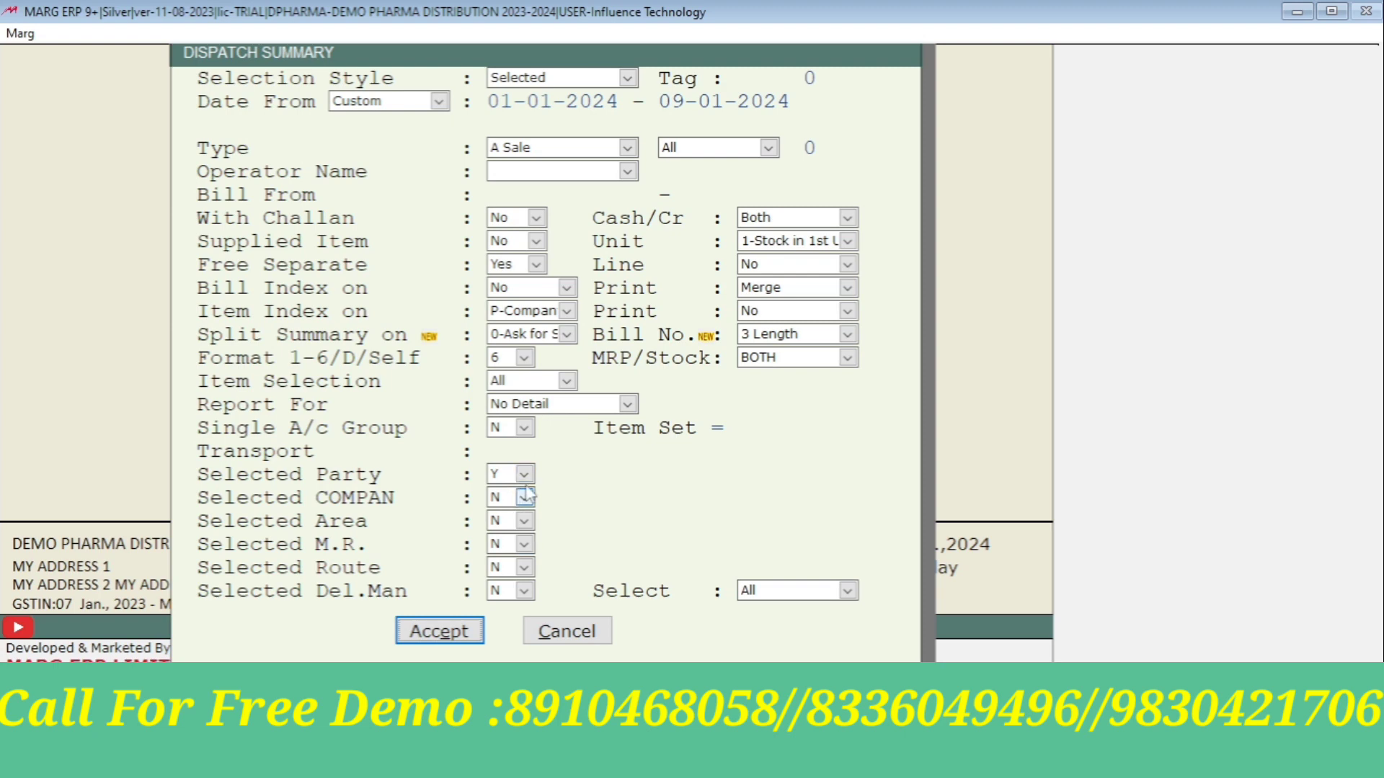
key(Return)
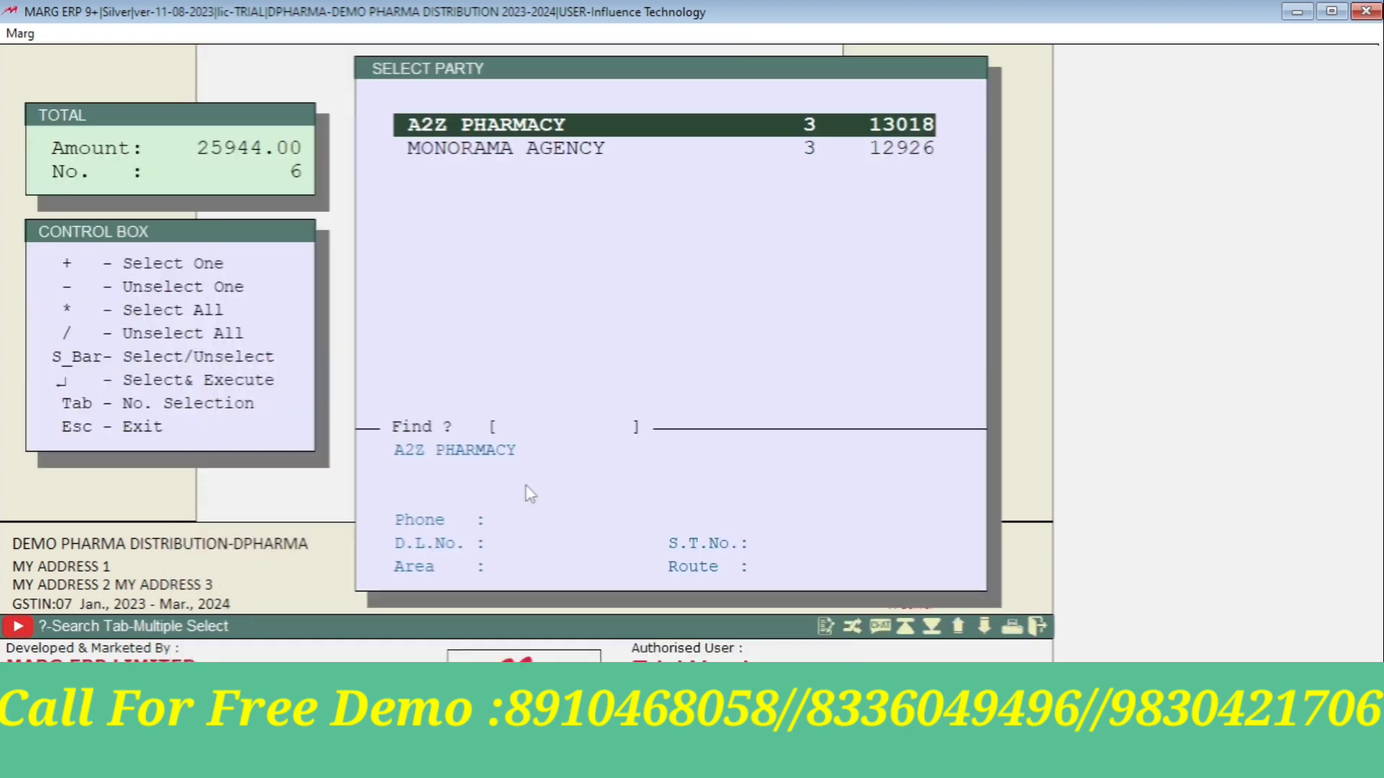
Compare the bill counts and amounts of A2Z PHARMACY and MONORAMA AGENCY with the overall total.
key(Down)
key(Up)
key(Down)
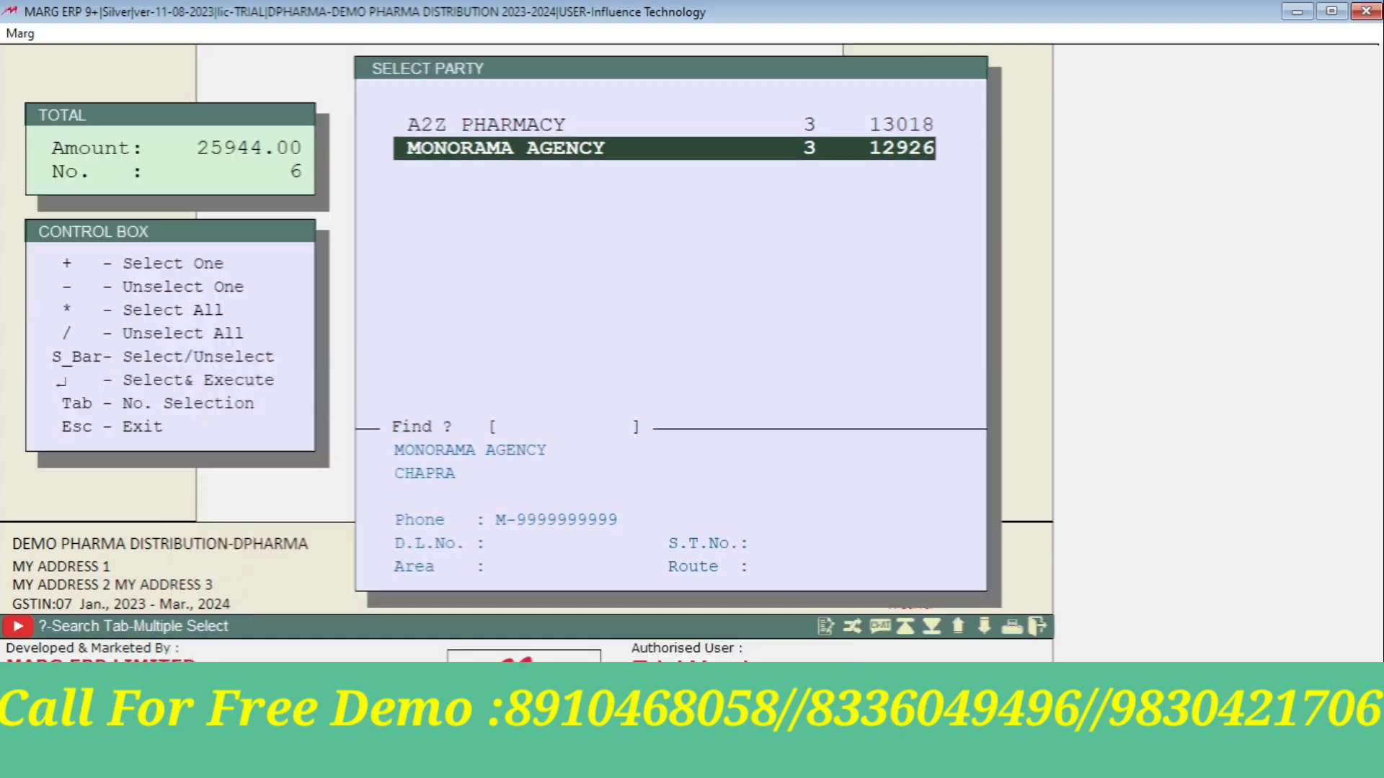
click(809, 126)
click(810, 151)
key(Up)
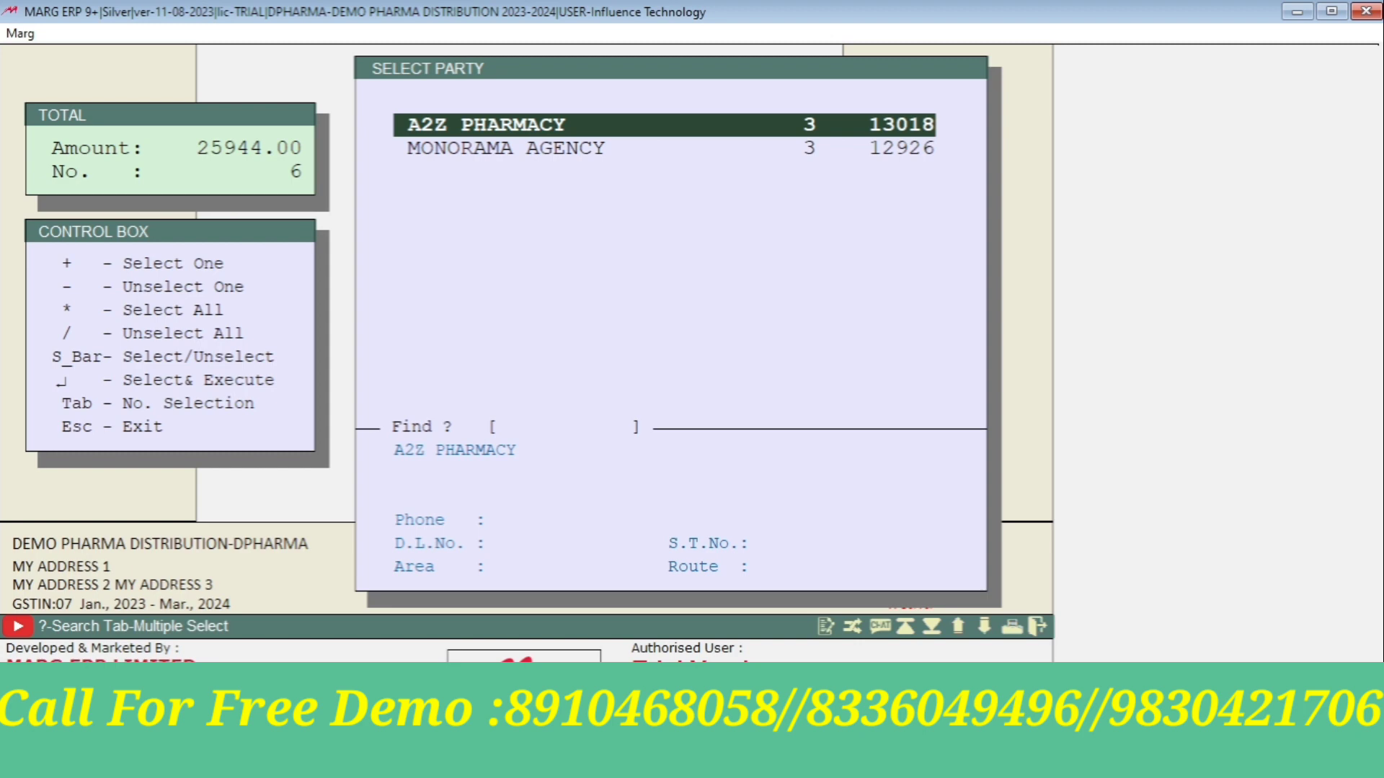
key(Down)
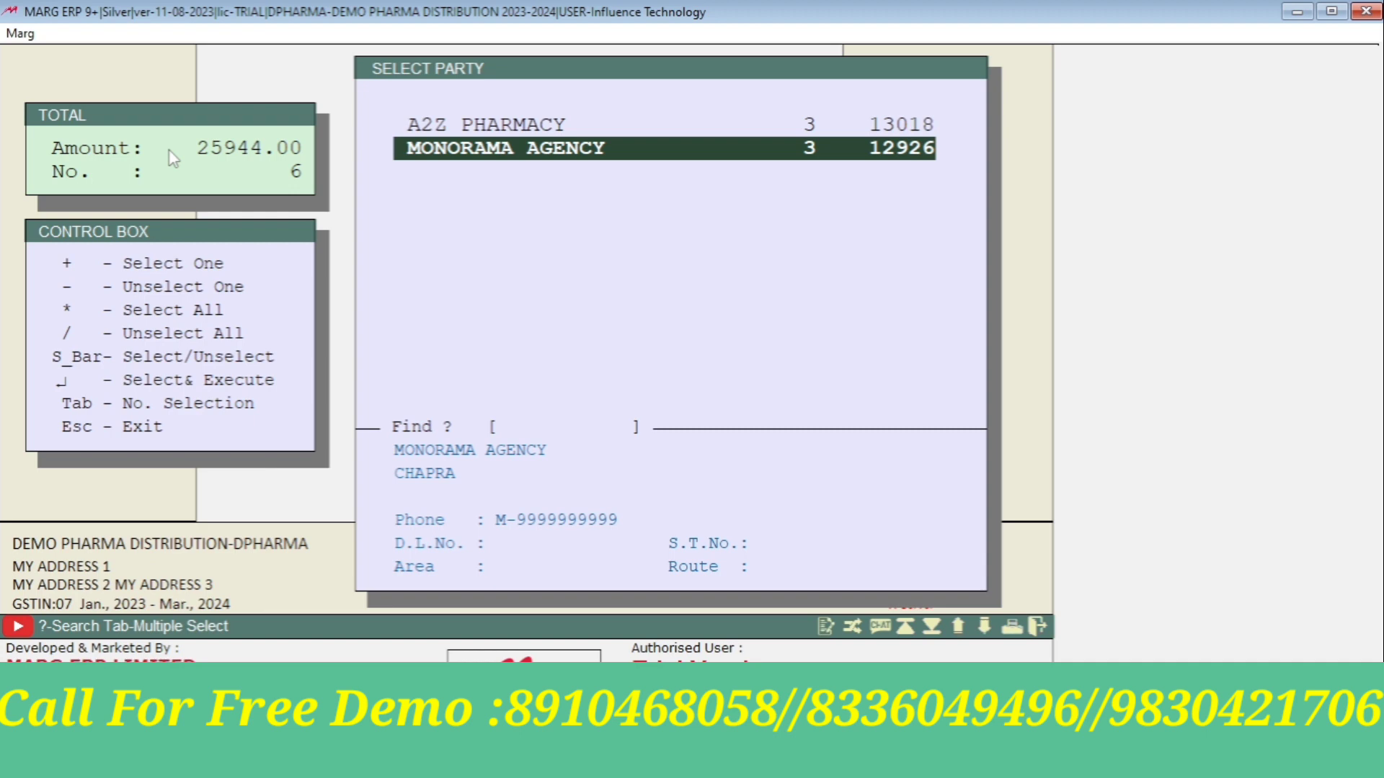
key(Up)
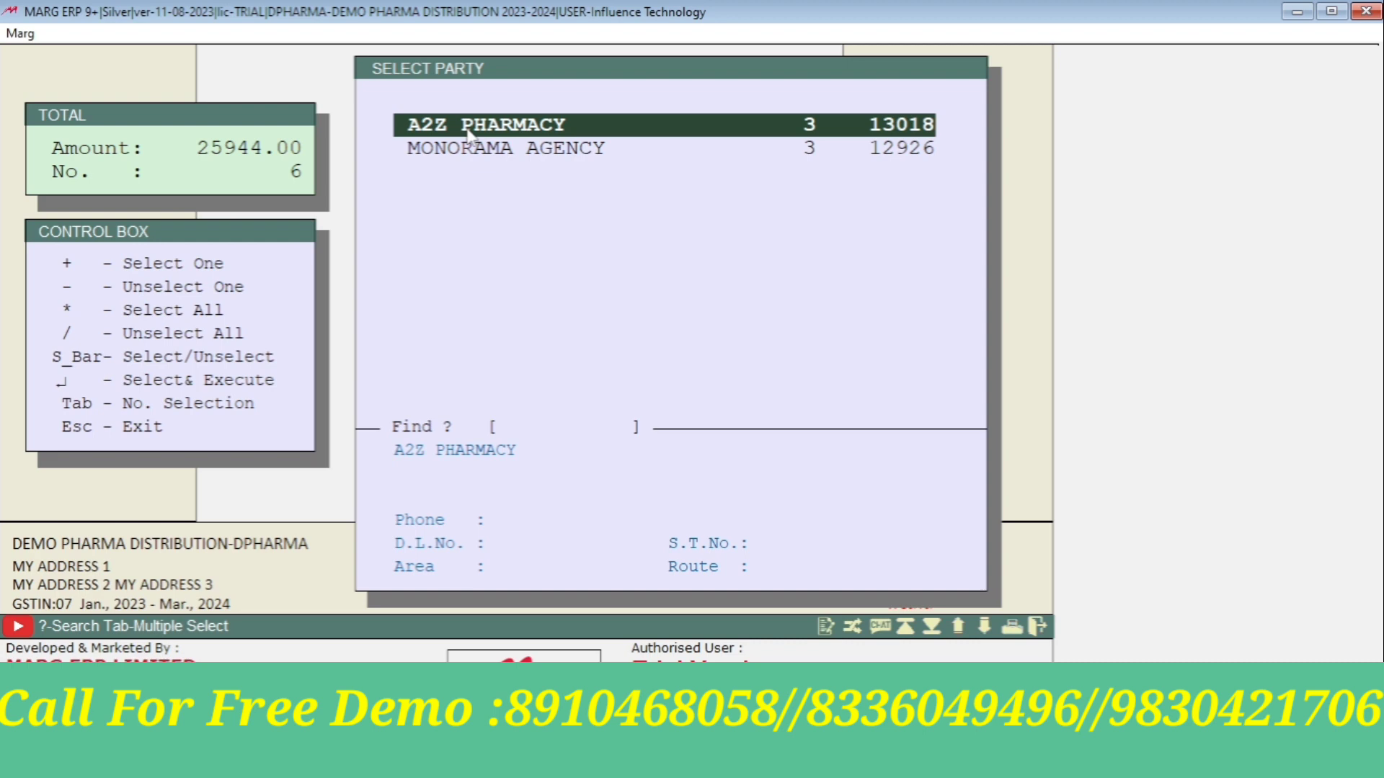
Choose A2Z PHARMACY as the party and list its bills in the dispatch summary.
key(space)
key(Up)
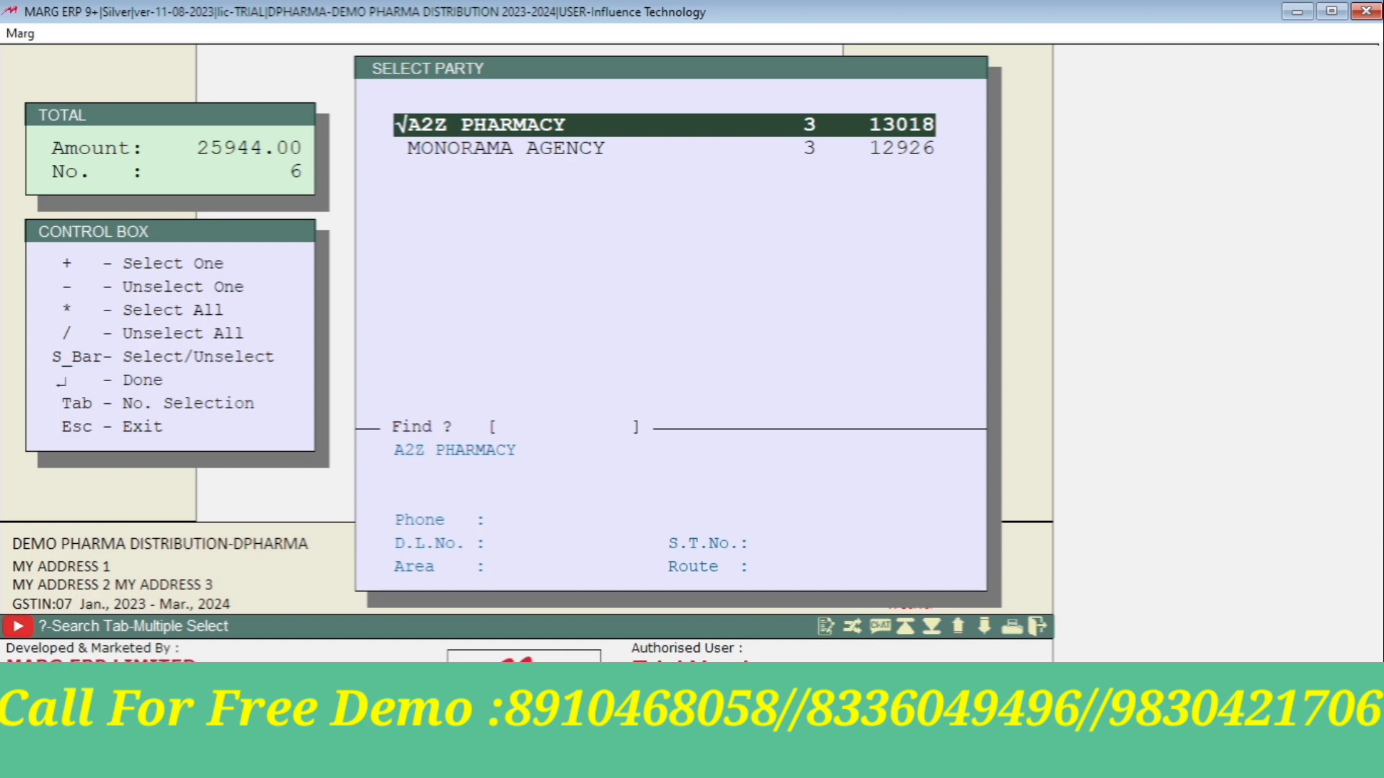
key(space)
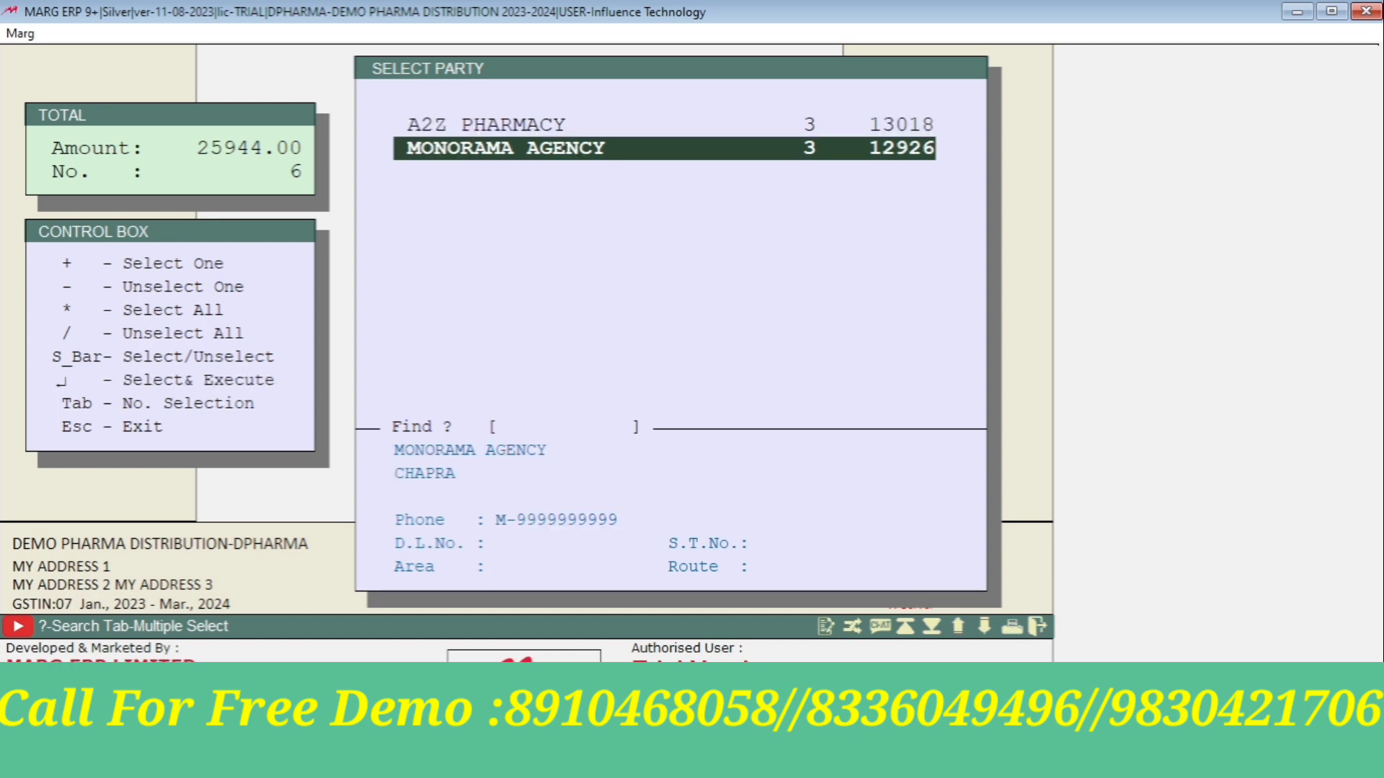
key(Up)
key(Return)
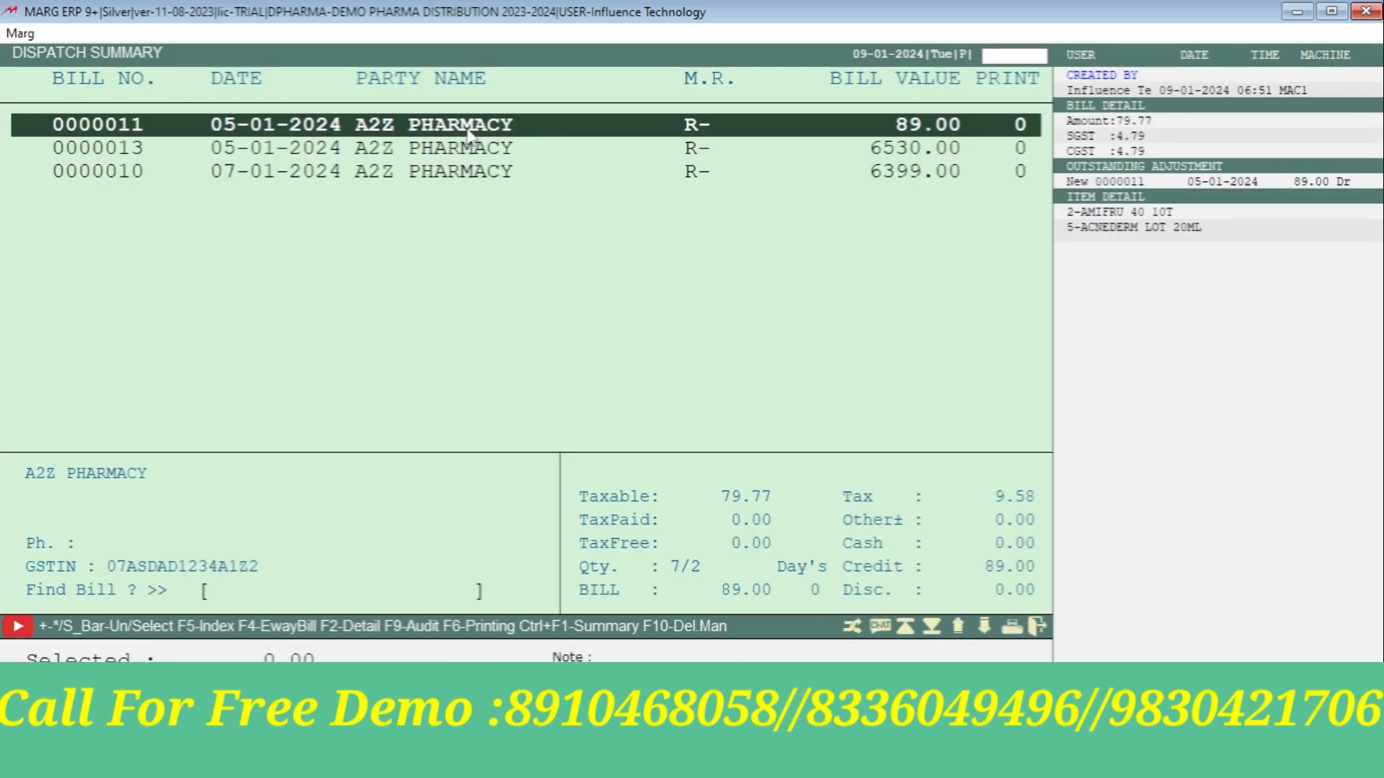
Review the dates and values of the A2Z PHARMACY bills and mark all of them.
key(Down)
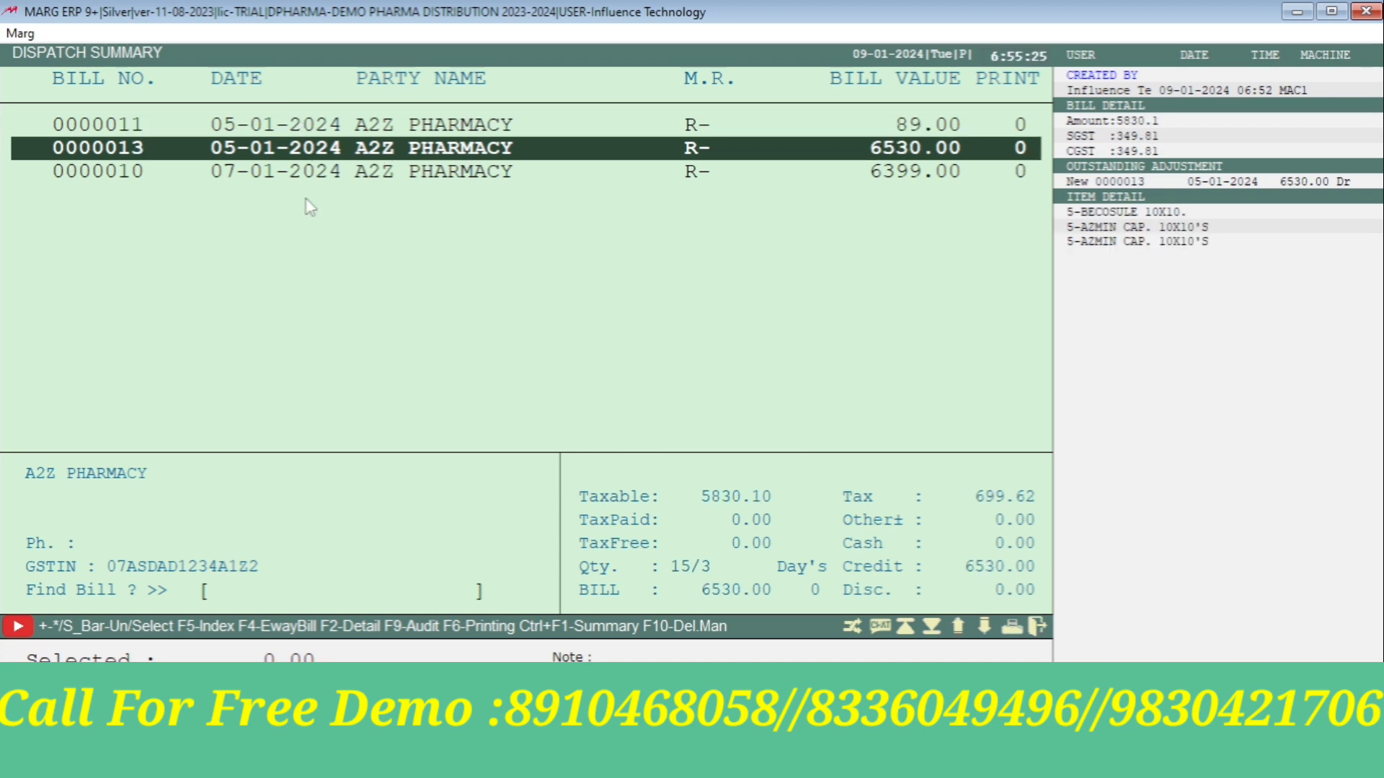
key(Down)
key(Up)
key(Up)
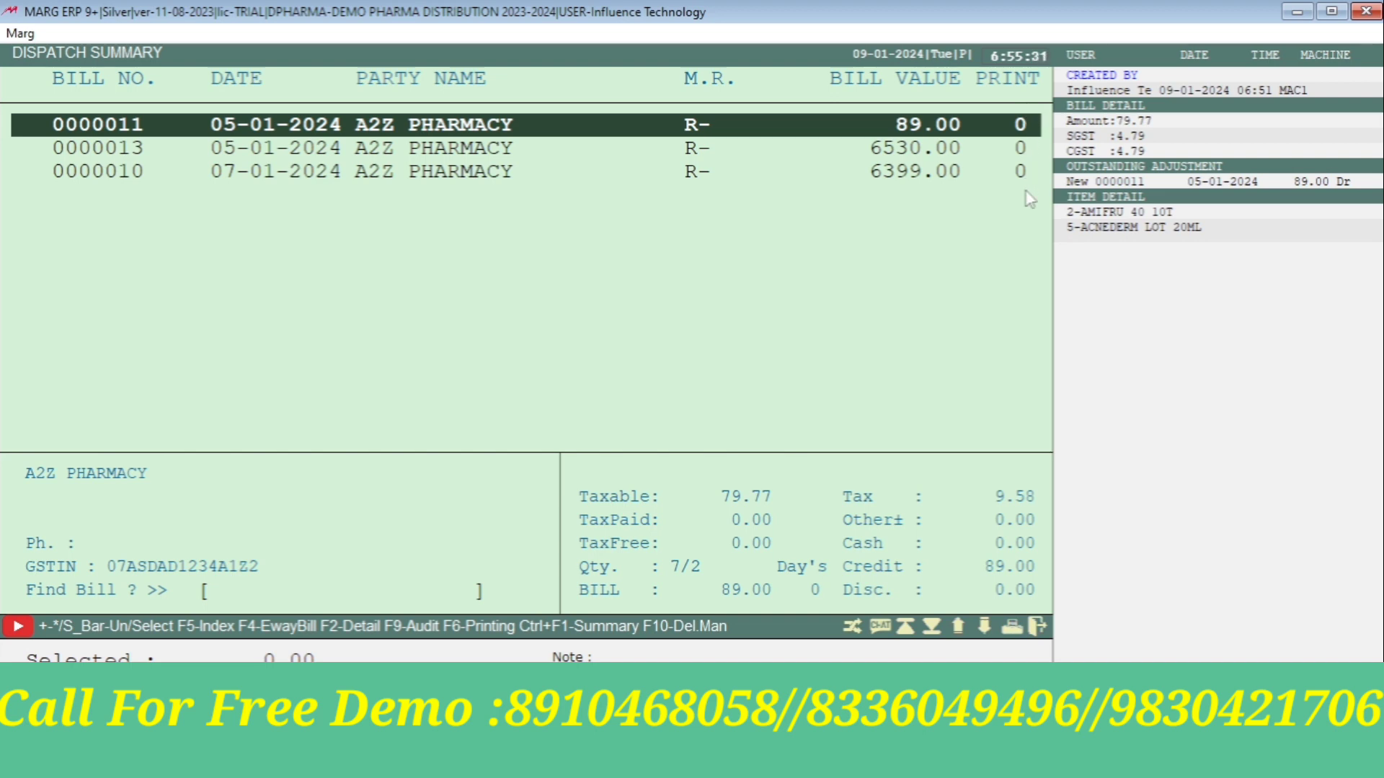
key(Down)
key(Down)
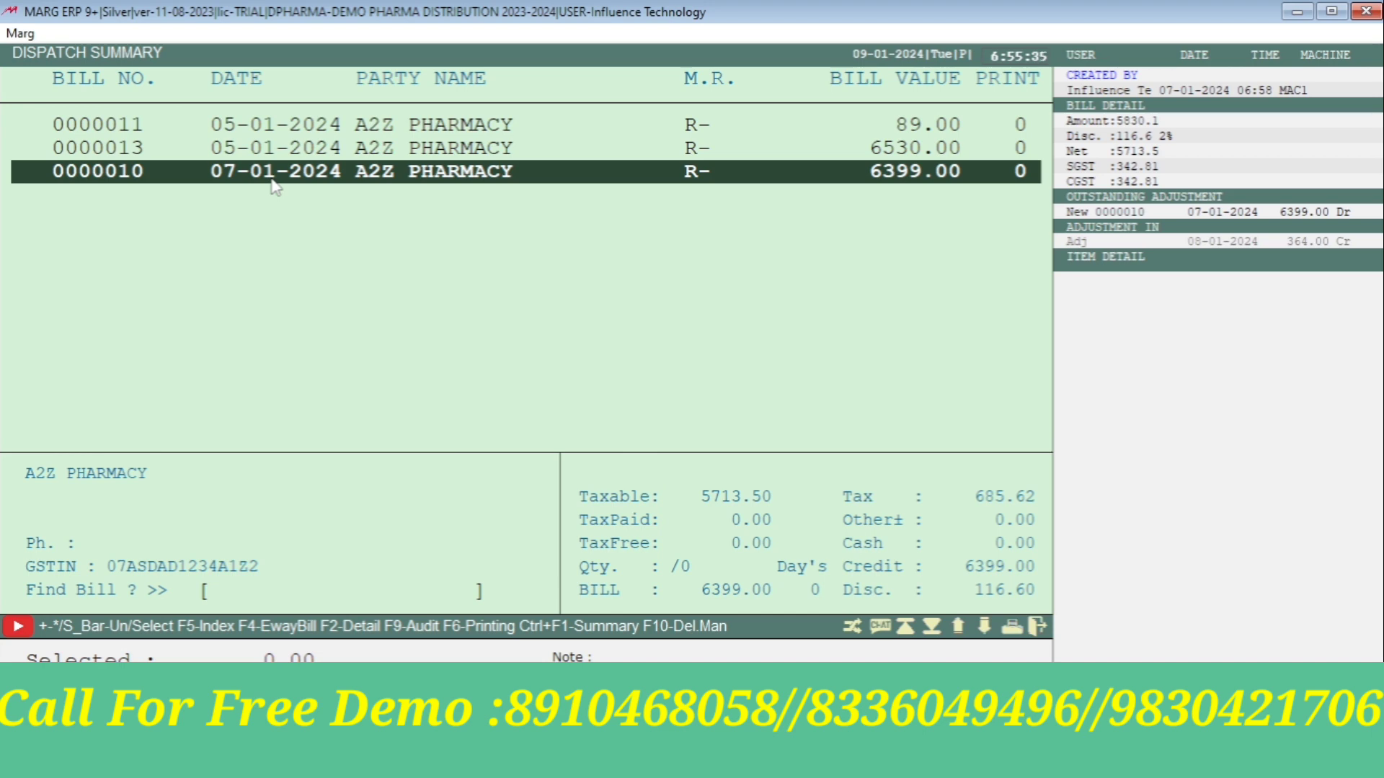
key(asterisk)
key(plus)
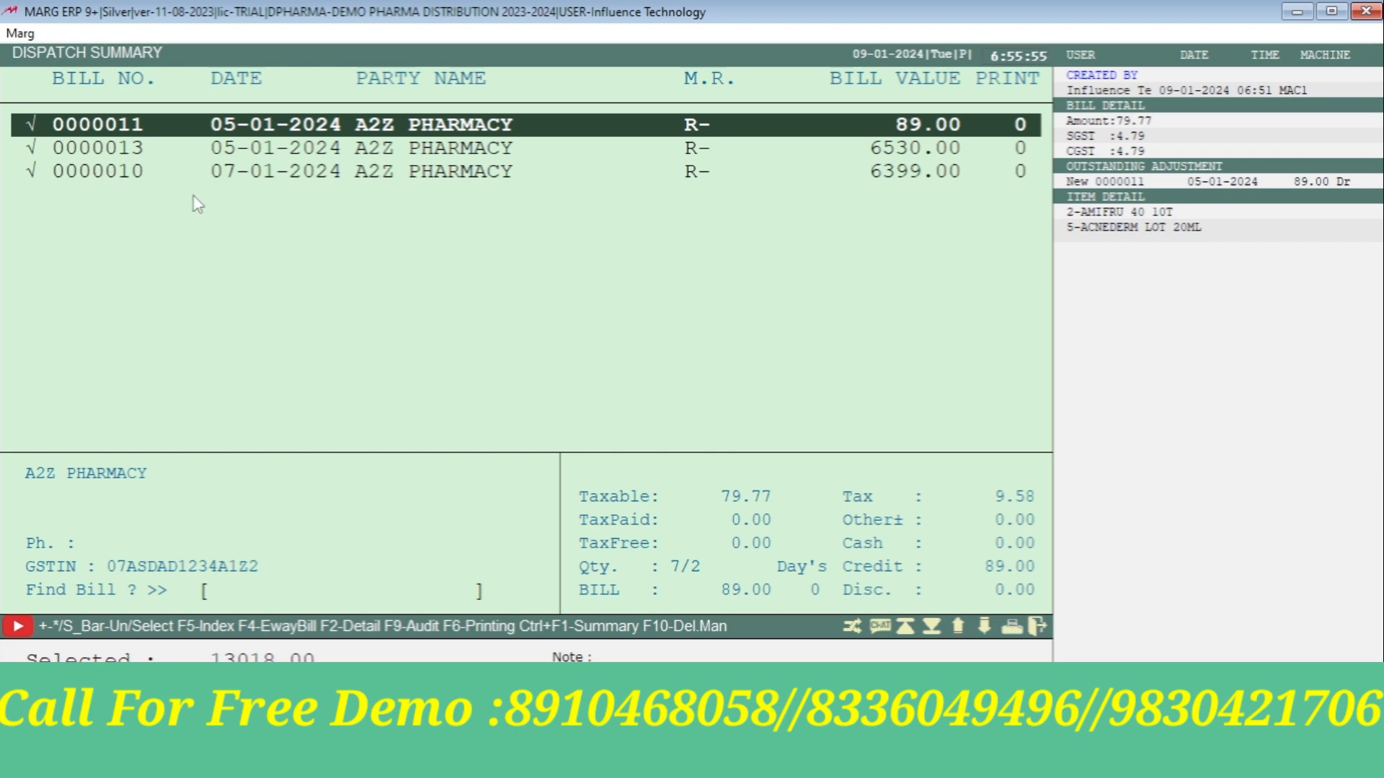
Choose Upload Invoices for the marked A2Z PHARMACY bills and confirm the upload to the server.
key(F6)
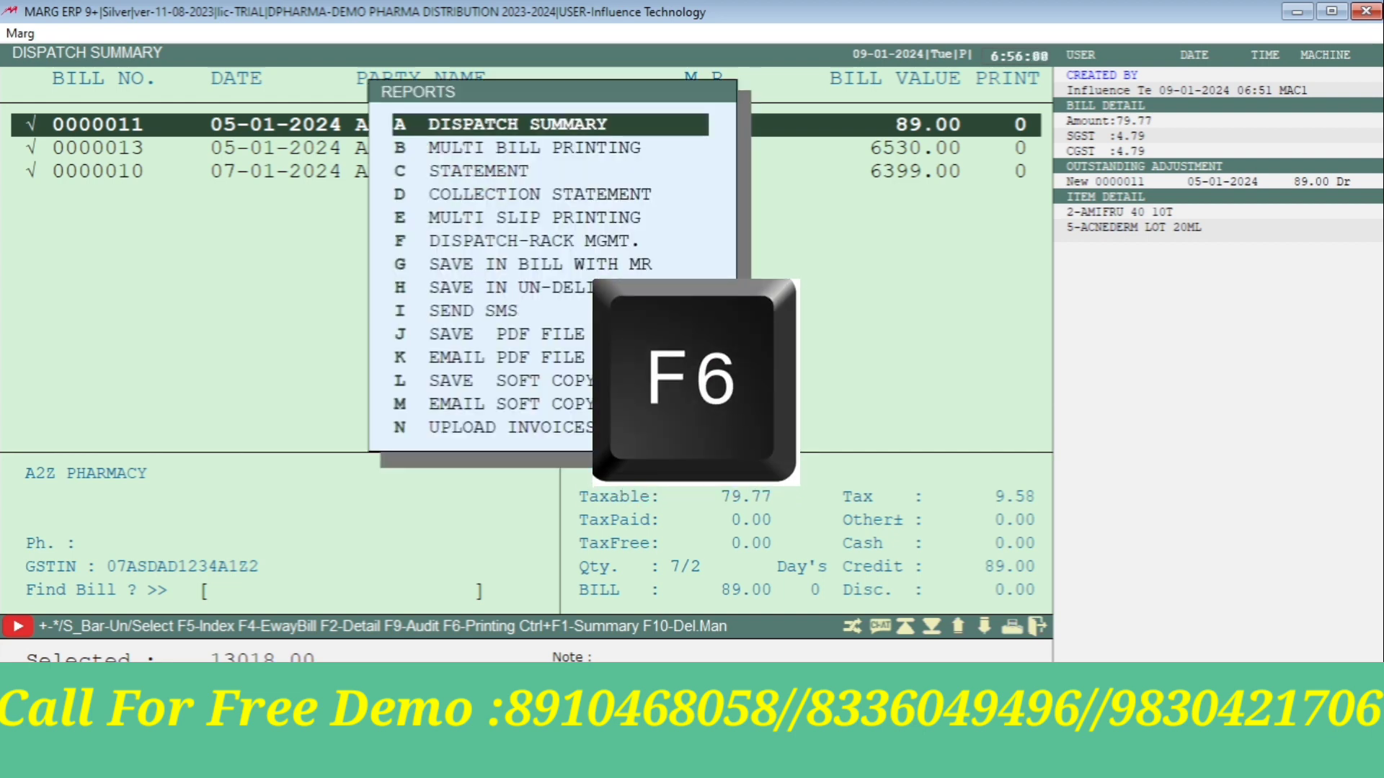
key(Down)
key(Down)
key(Down)
key(Down)
key(Down)
key(Down)
key(Down)
key(Down)
key(Down)
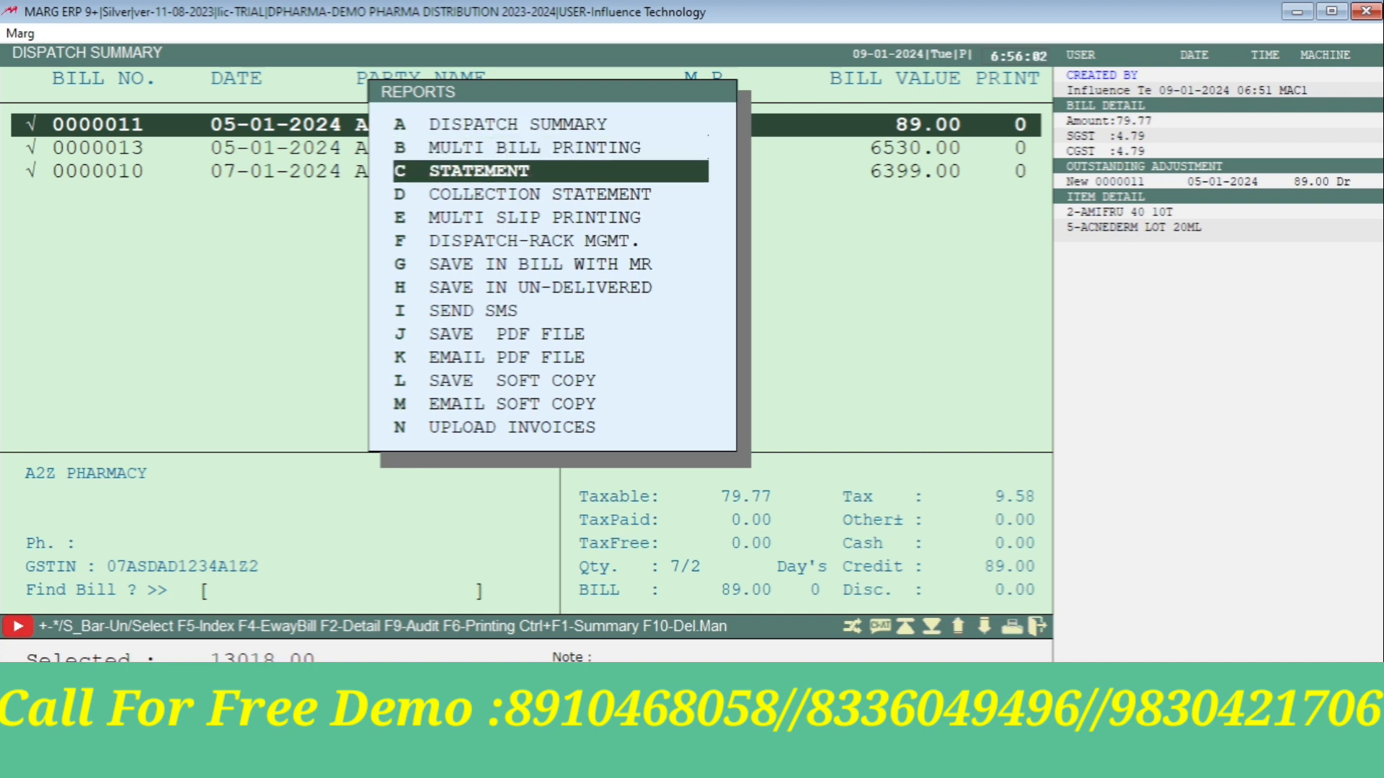
key(Down)
key(Down)
key(Down)
key(Down)
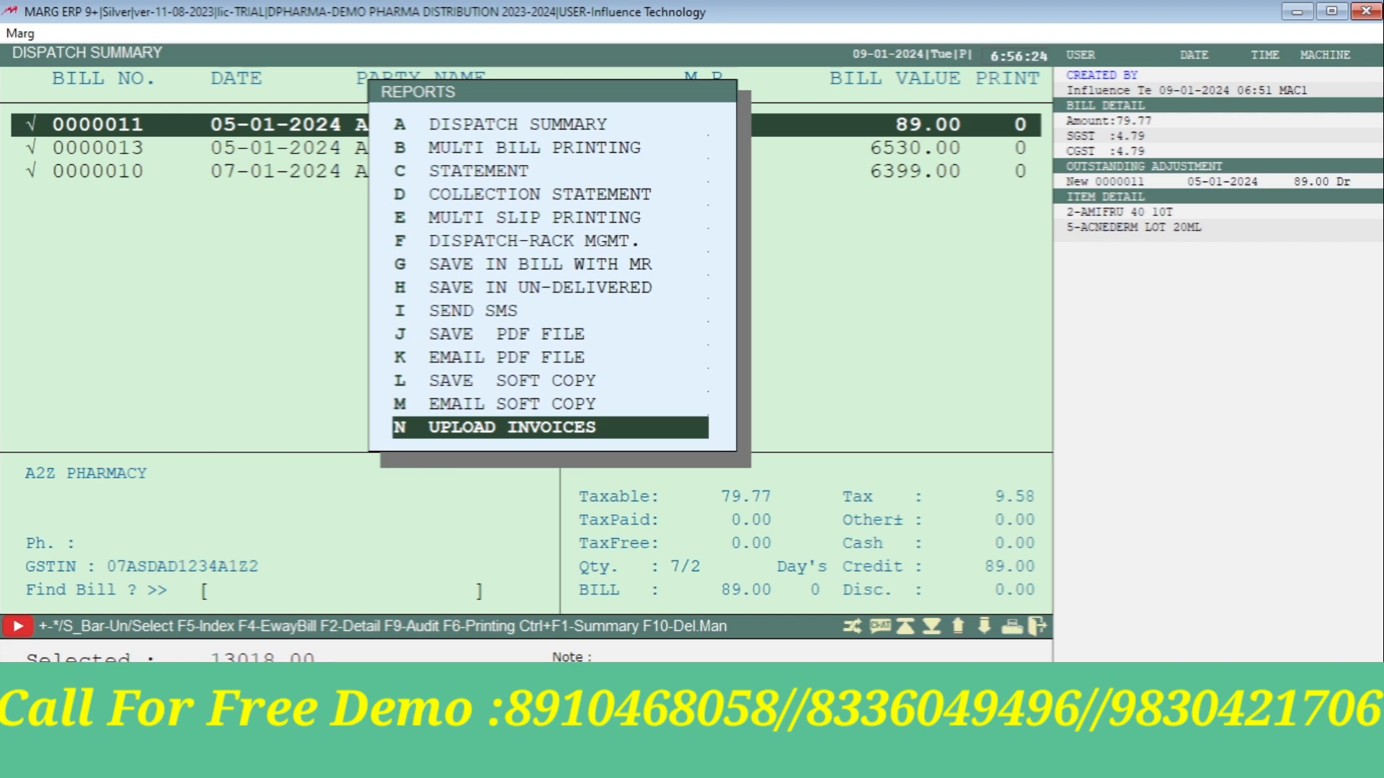
key(Return)
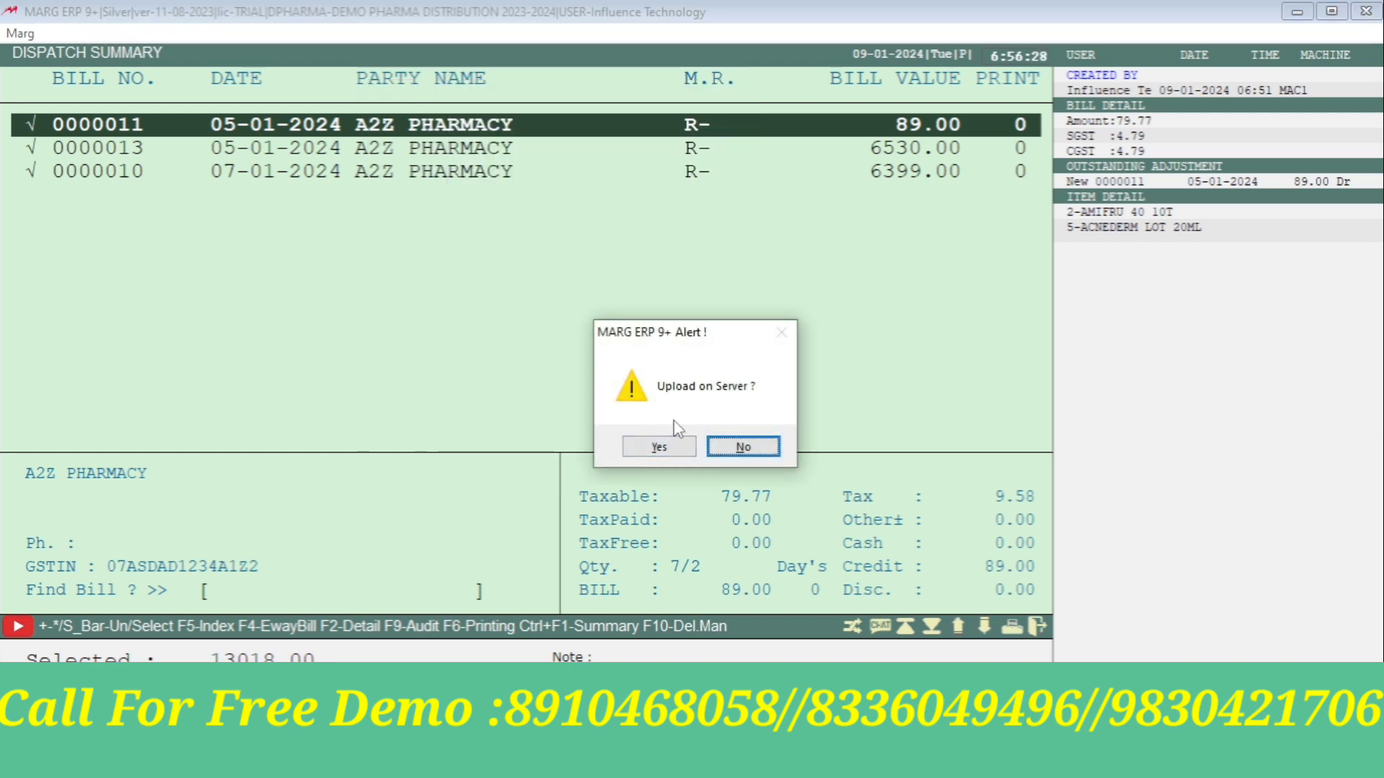
click(658, 447)
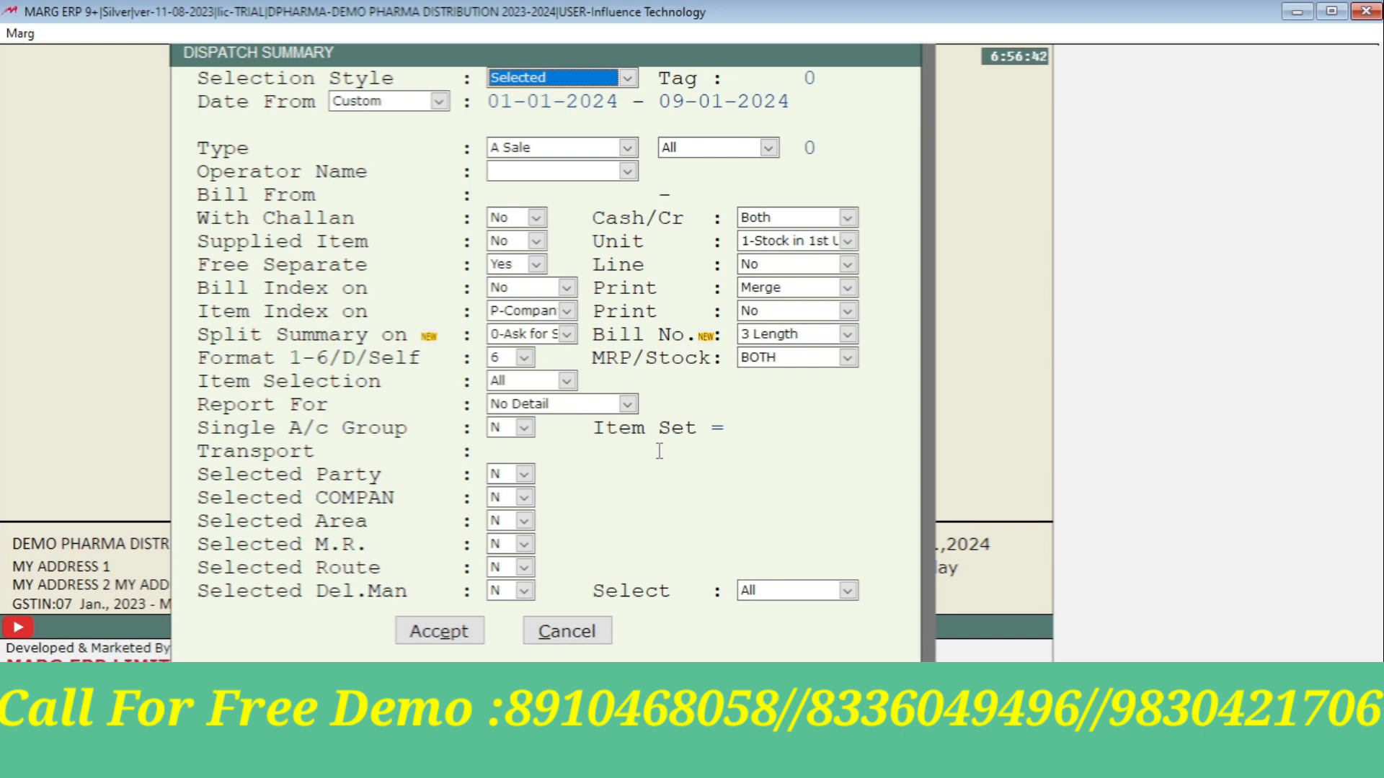
Leave the dispatch summary, view the Online Purchase Import list in Digital Entry and exit it.
key(Escape)
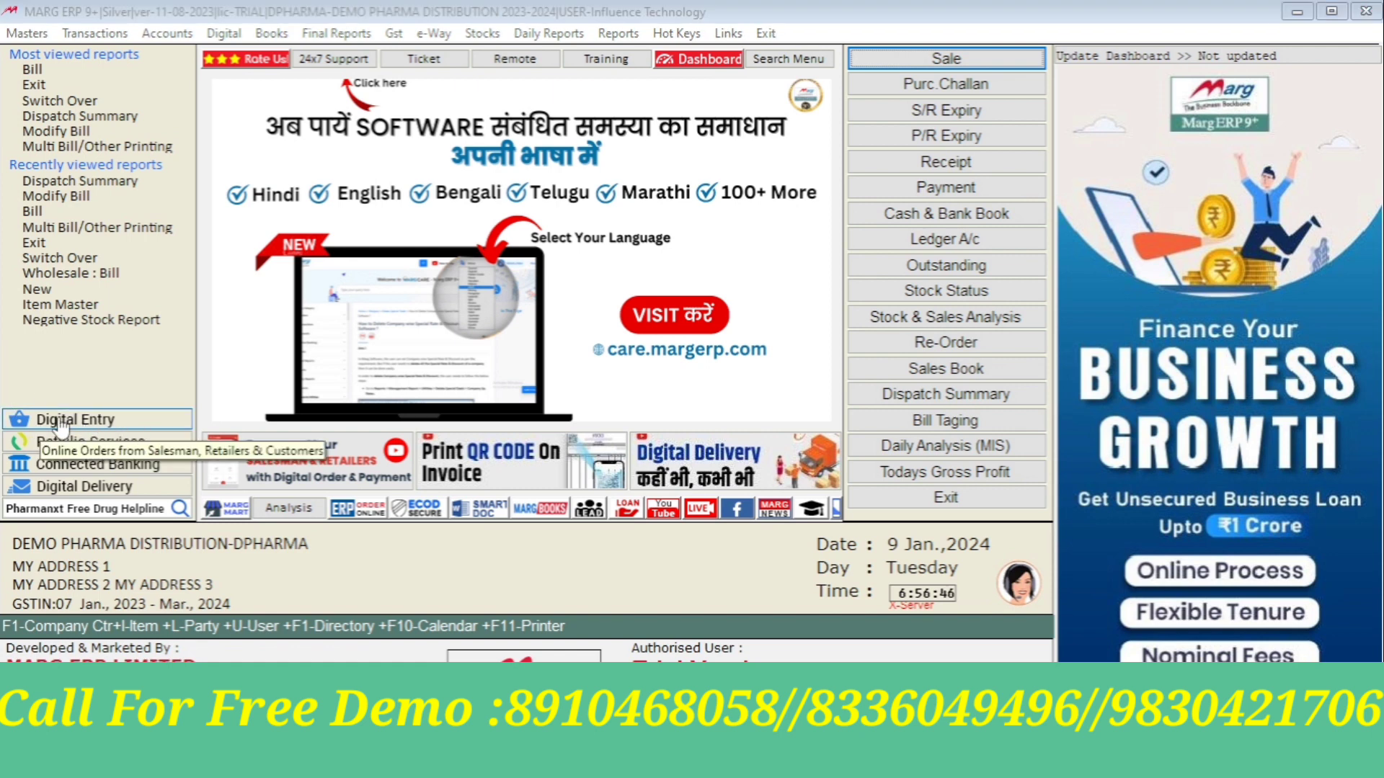
click(82, 419)
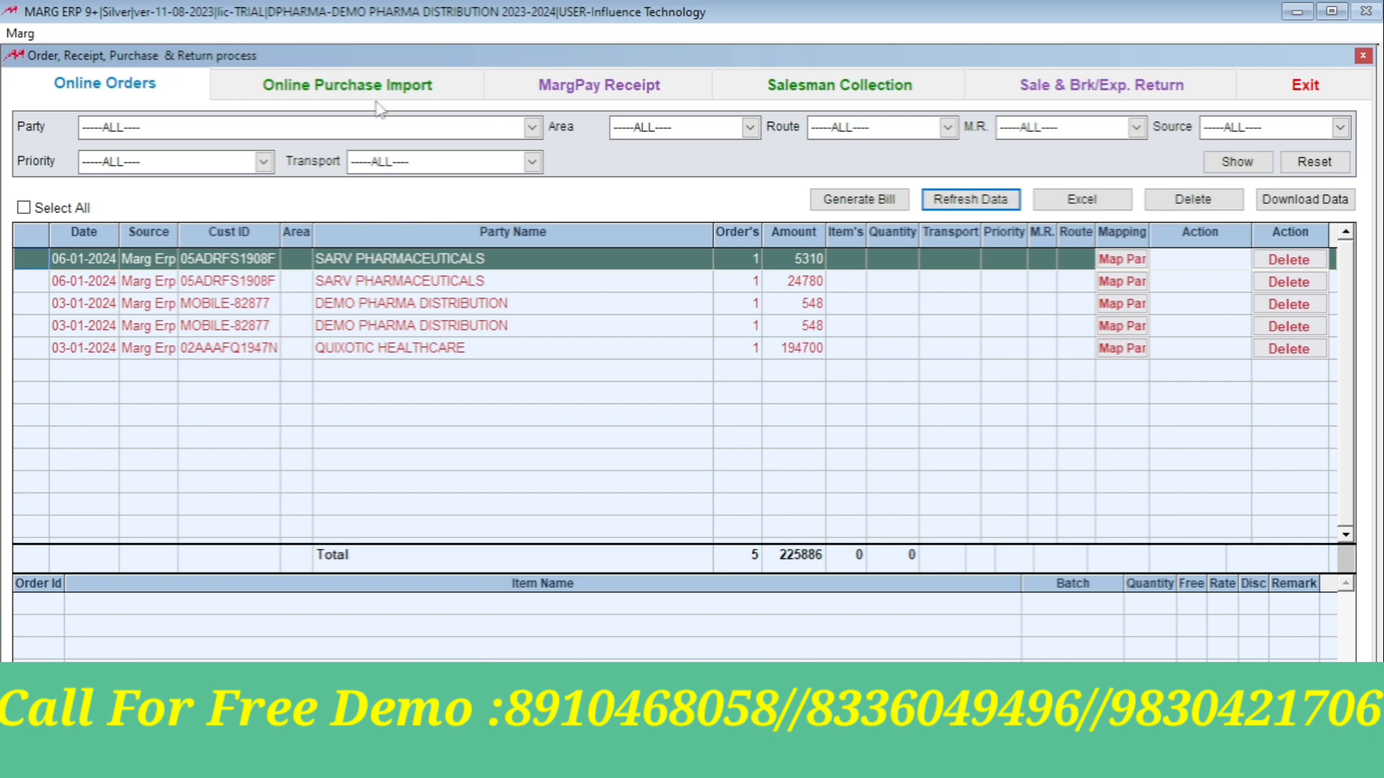
click(333, 88)
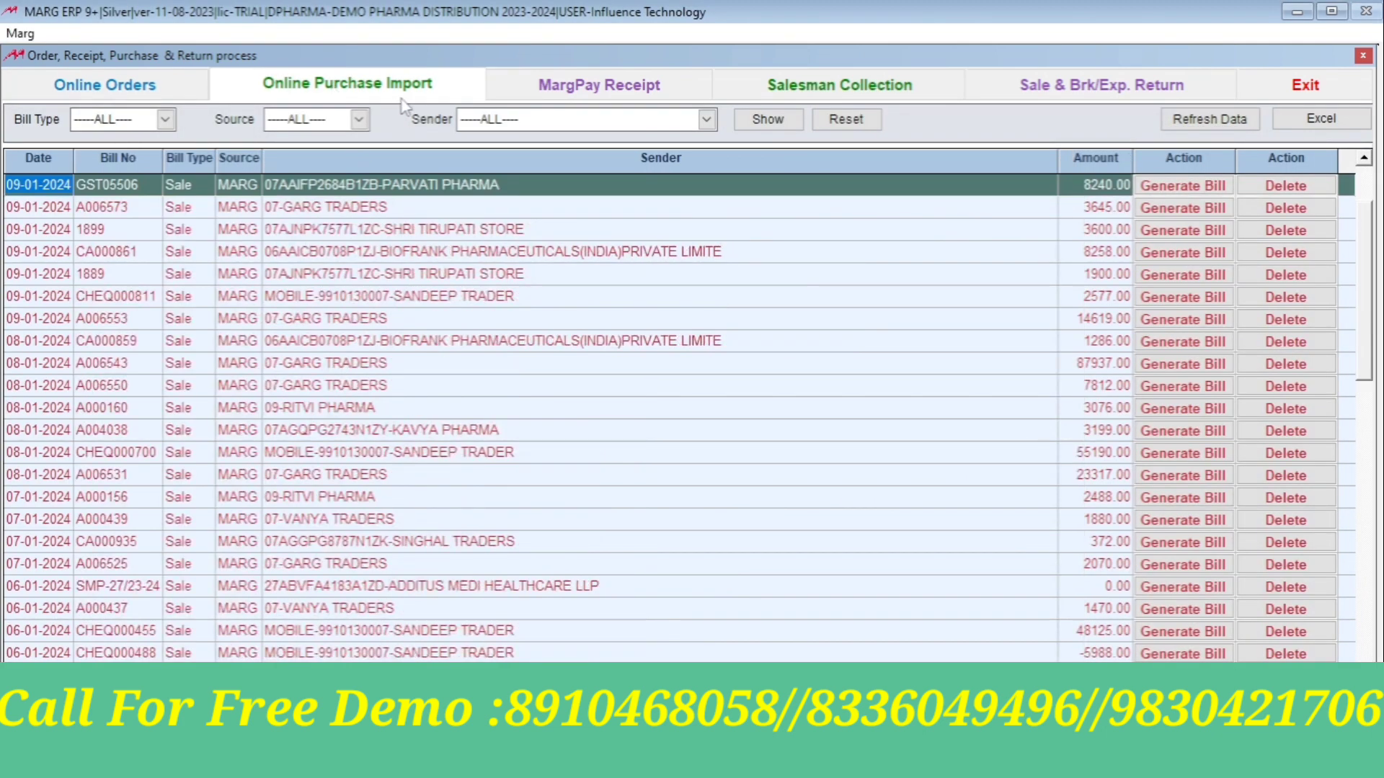
key(Escape)
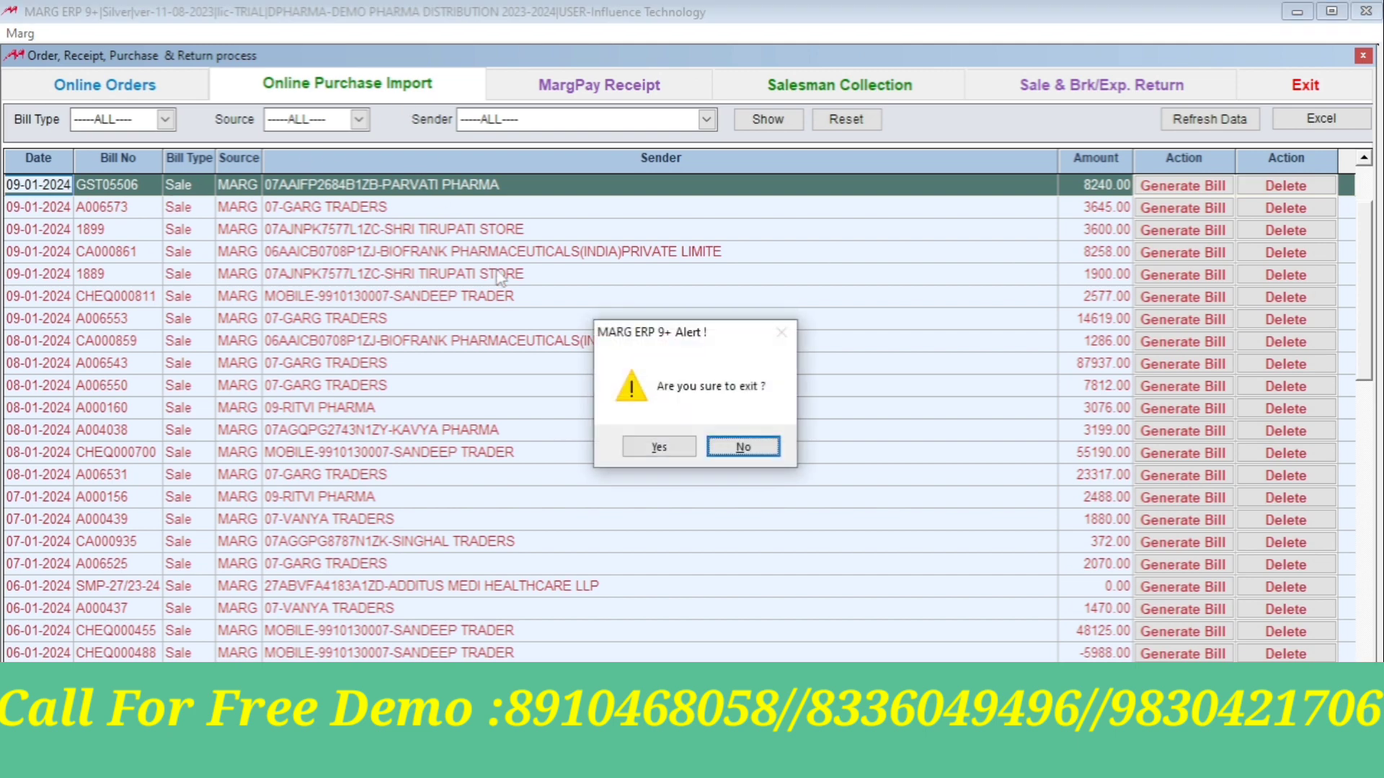
click(658, 447)
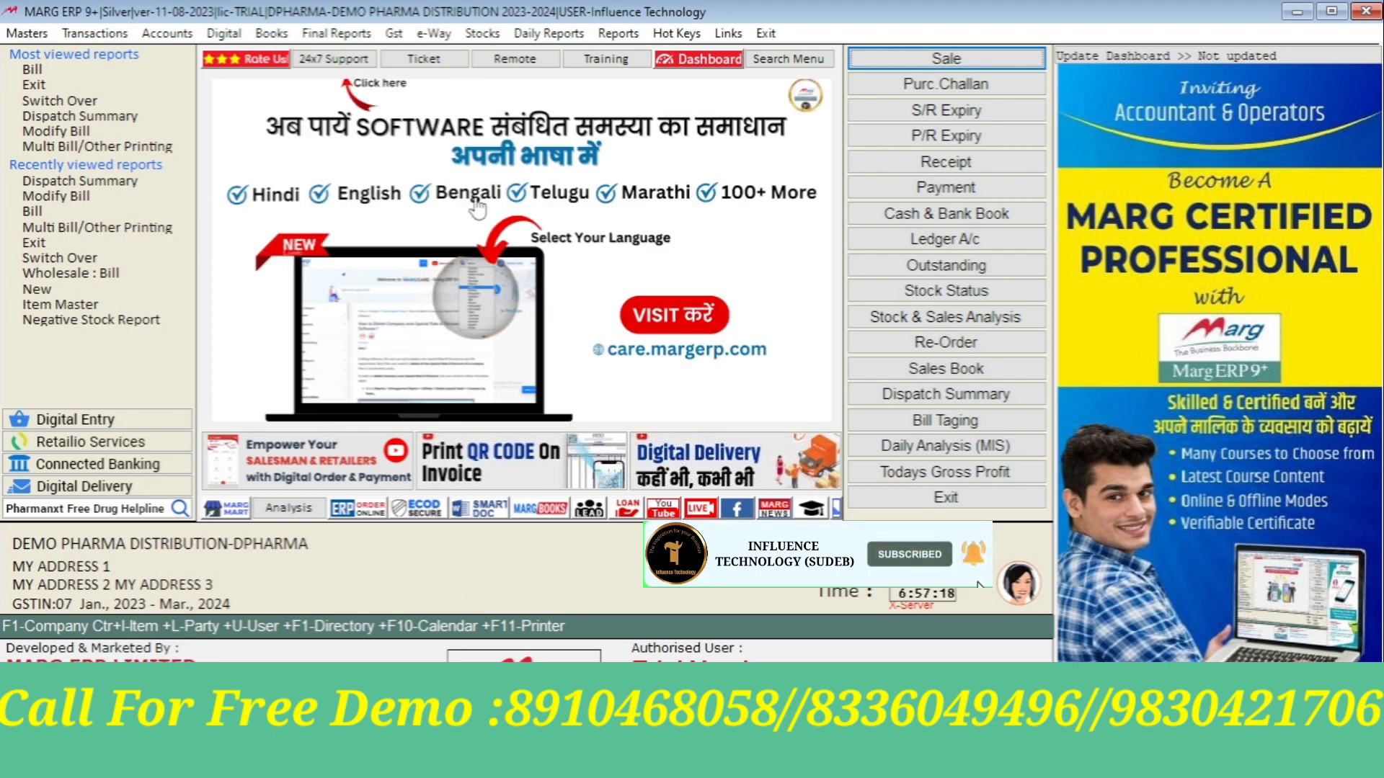
Open the Dispatch Summary and keep the custom period 01-01-2024 to 09-01-2024 with type A Sale.
click(548, 34)
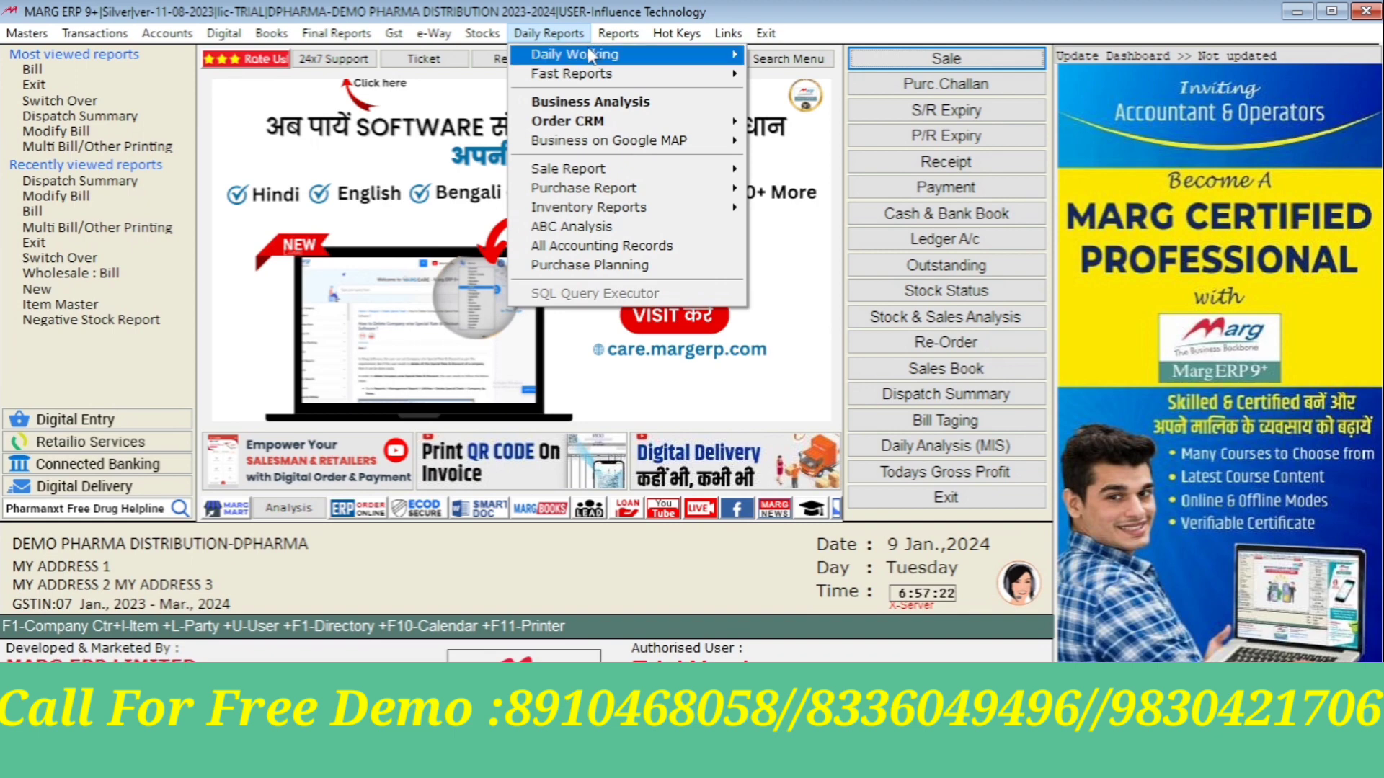
mouse_move(607, 57)
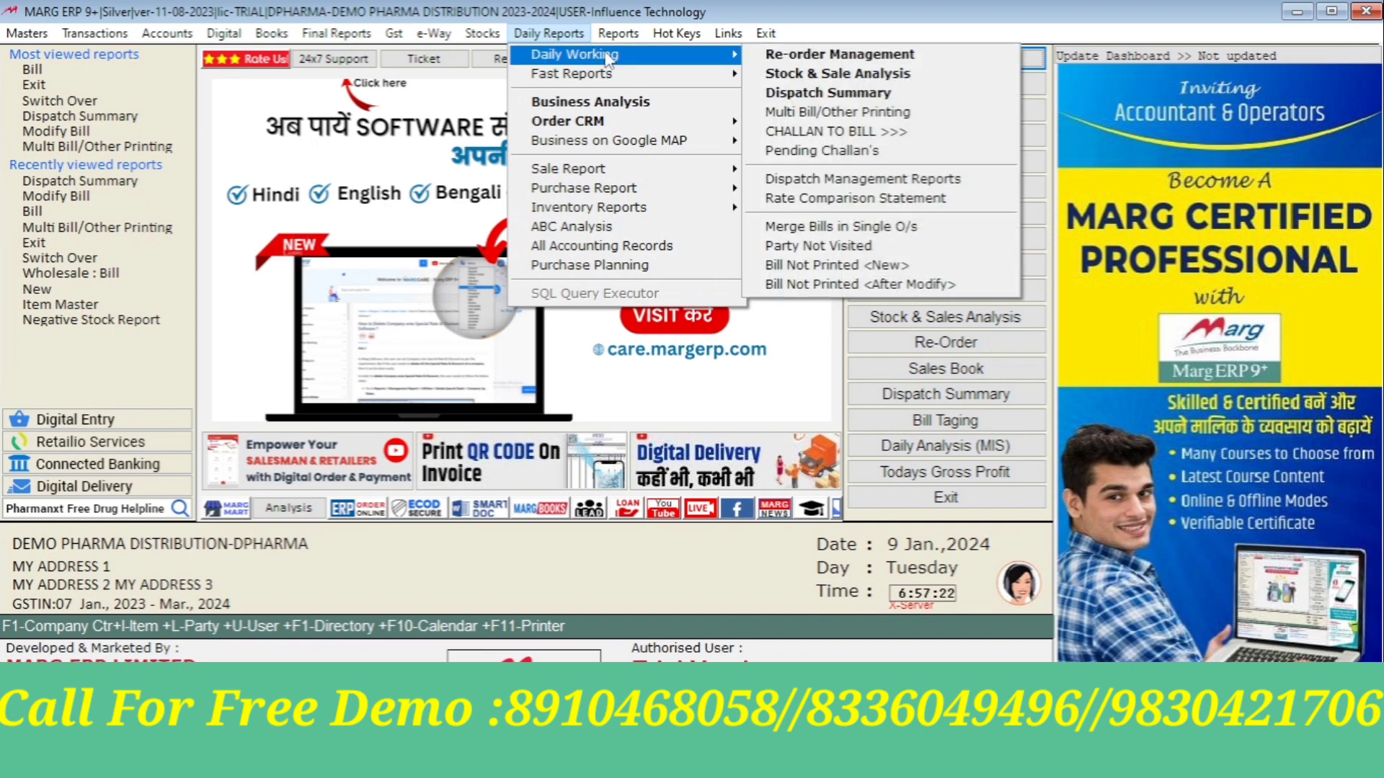
click(831, 94)
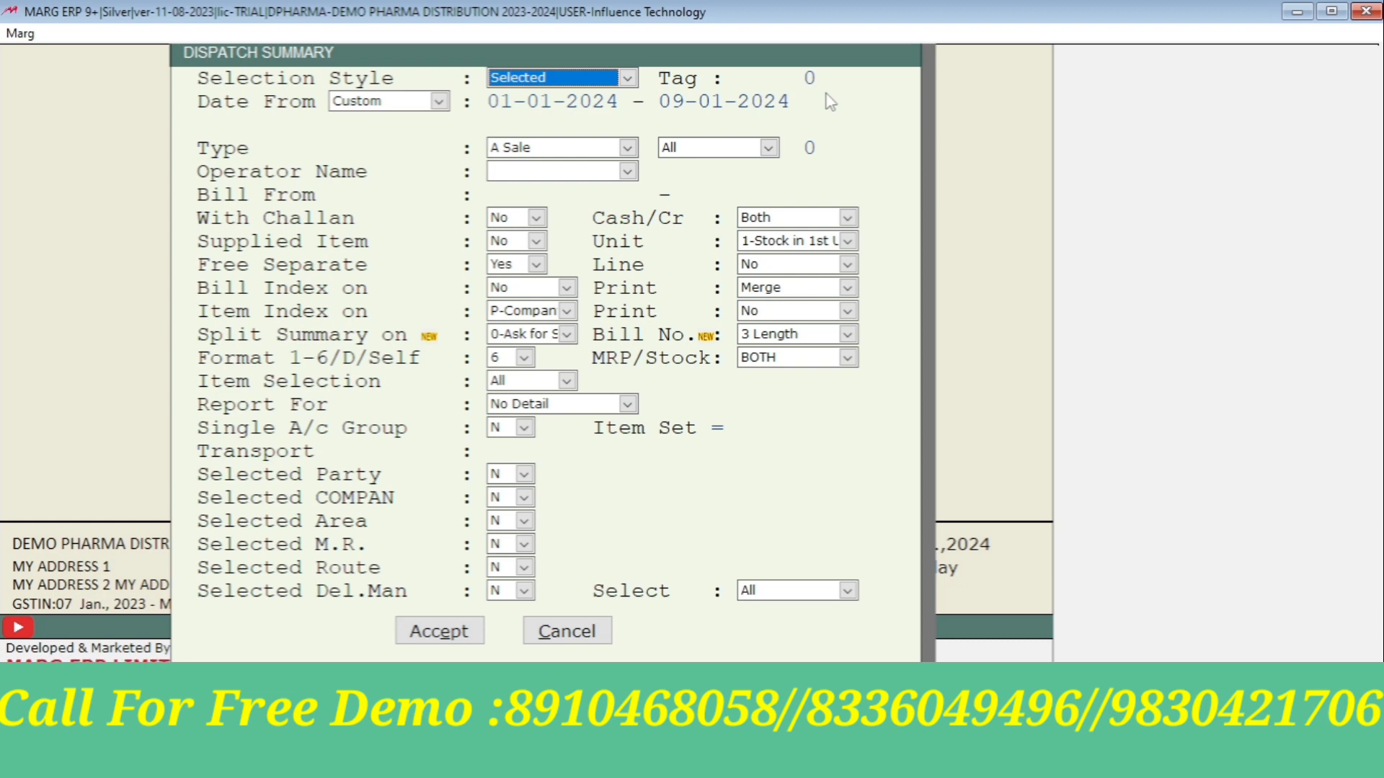
key(Return)
key(Return)
key(Return)
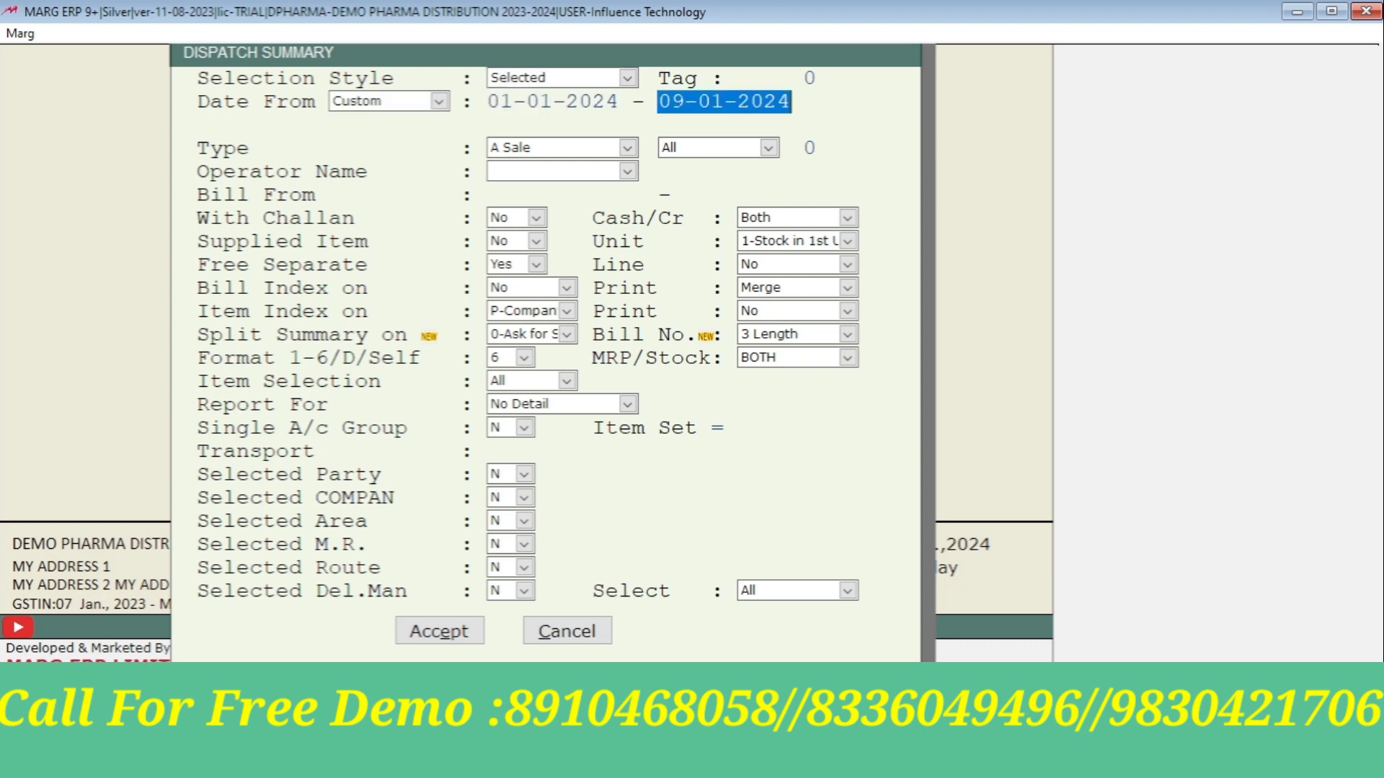
key(Return)
key(Return)
key(Return)
key(Return)
key(Return)
key(Return)
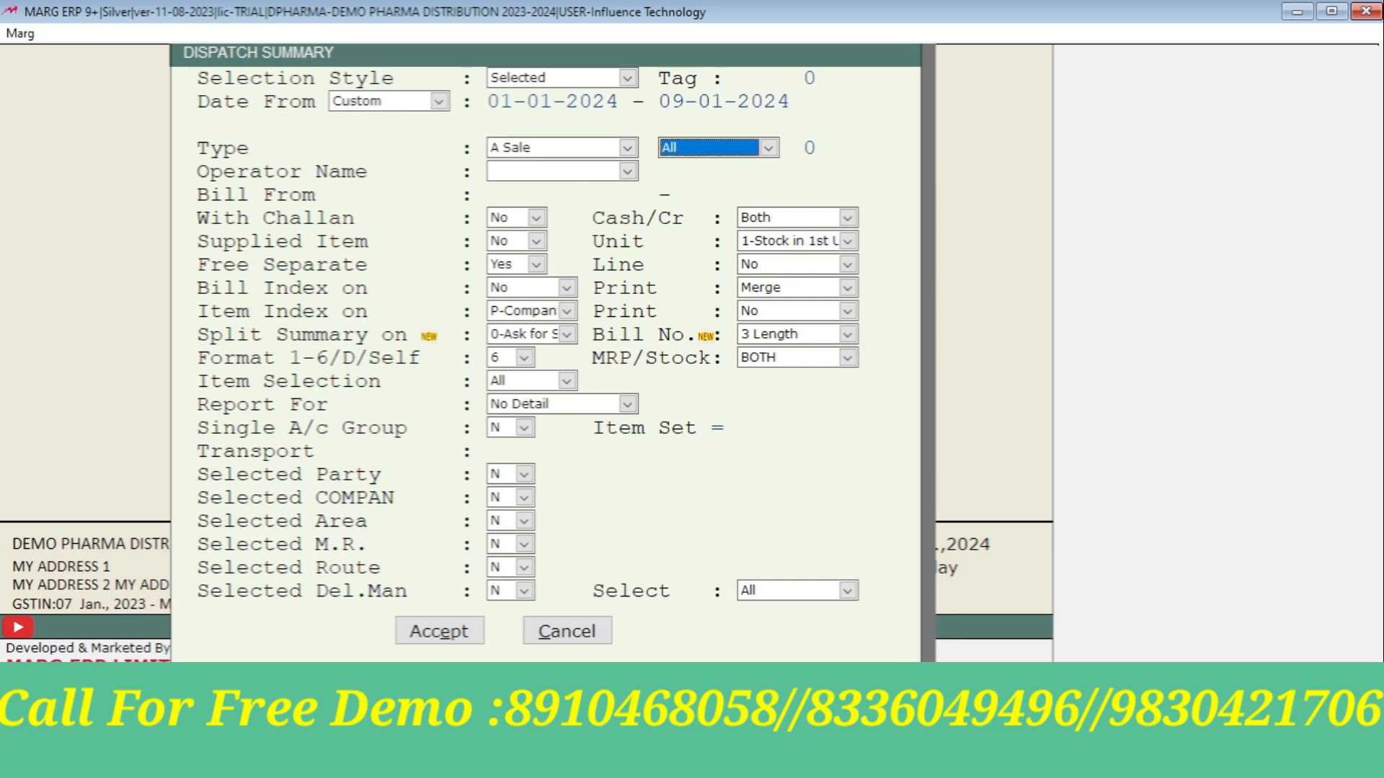
Keep the remaining dispatch filters, with Selected Party at N, and list the bills of all parties.
key(Return)
key(Return)
key(Return)
key(Return)
key(Return)
key(Return)
key(Return)
key(Return)
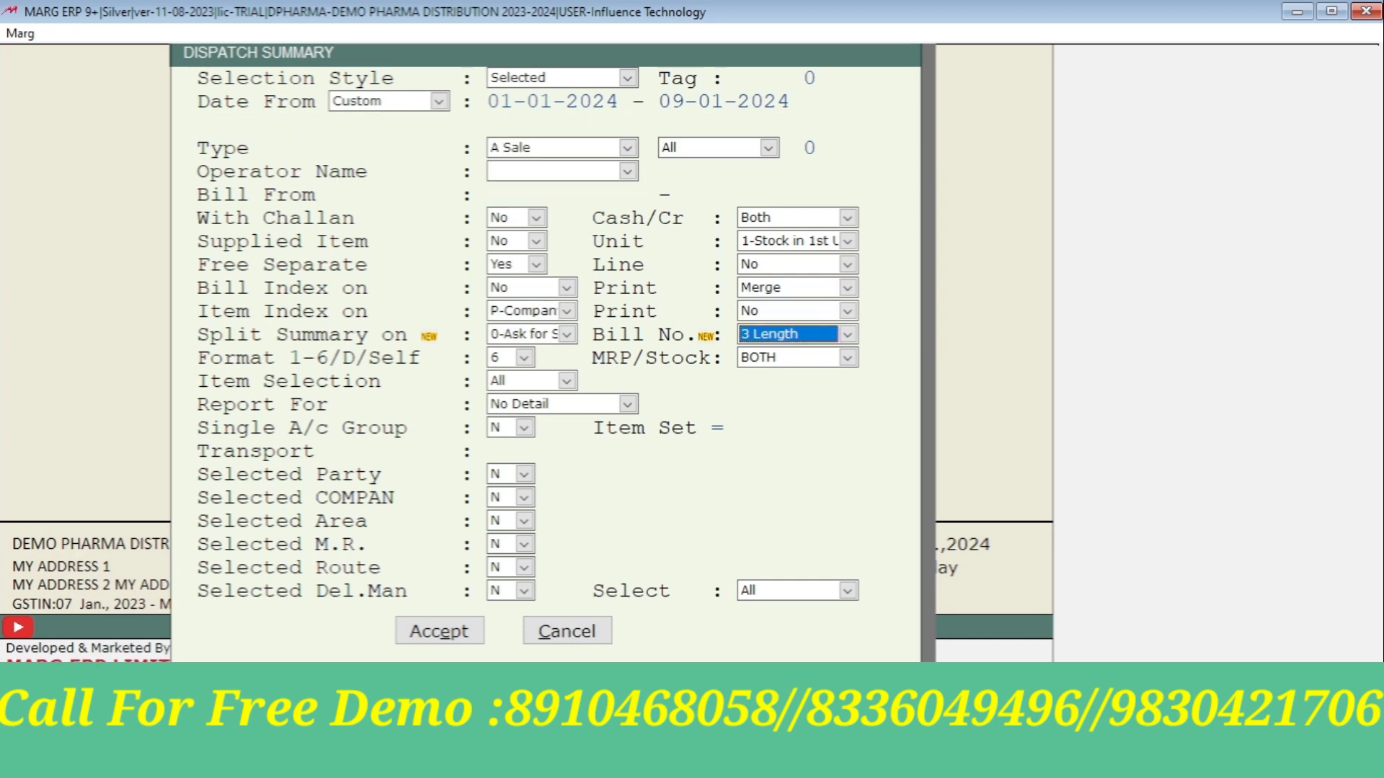
key(Return)
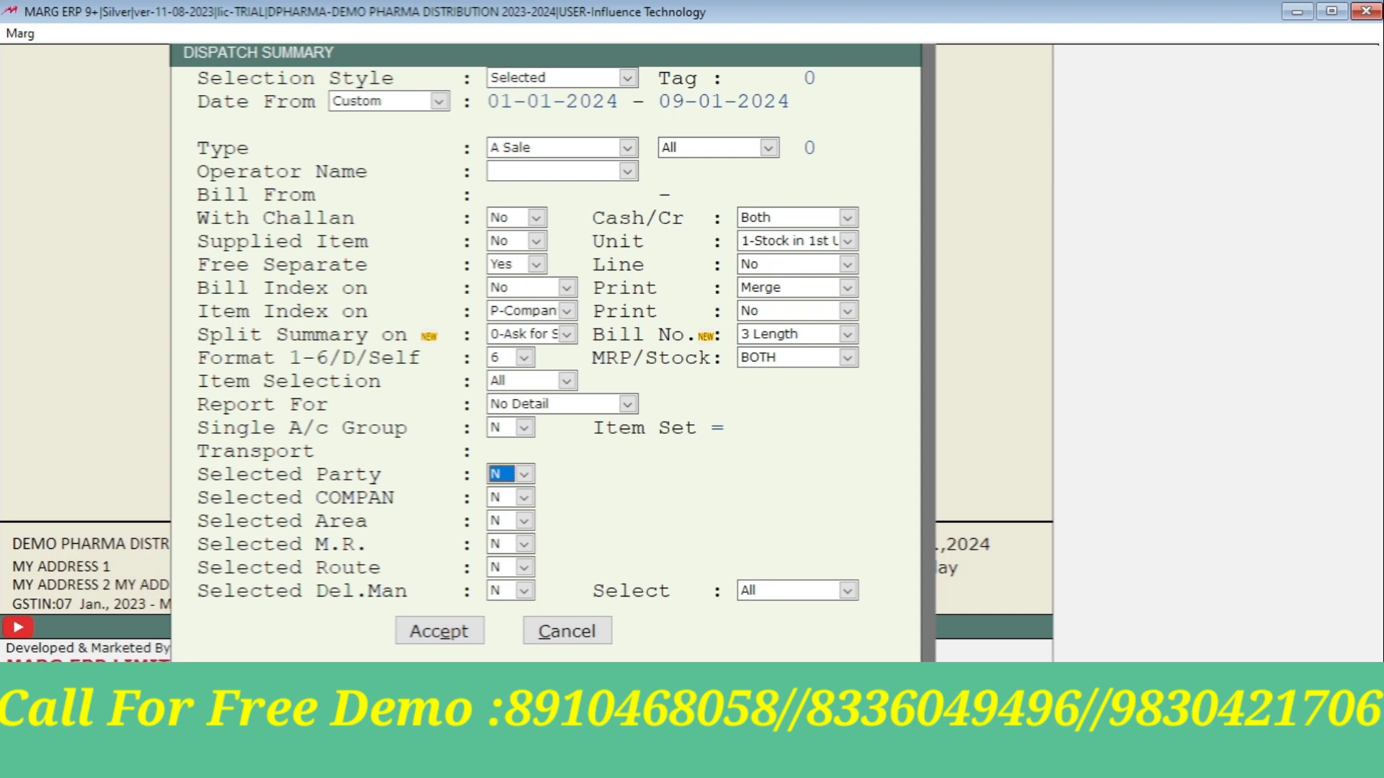
key(Return)
key(Return)
key(Return)
key(Return)
key(Return)
key(Return)
key(Return)
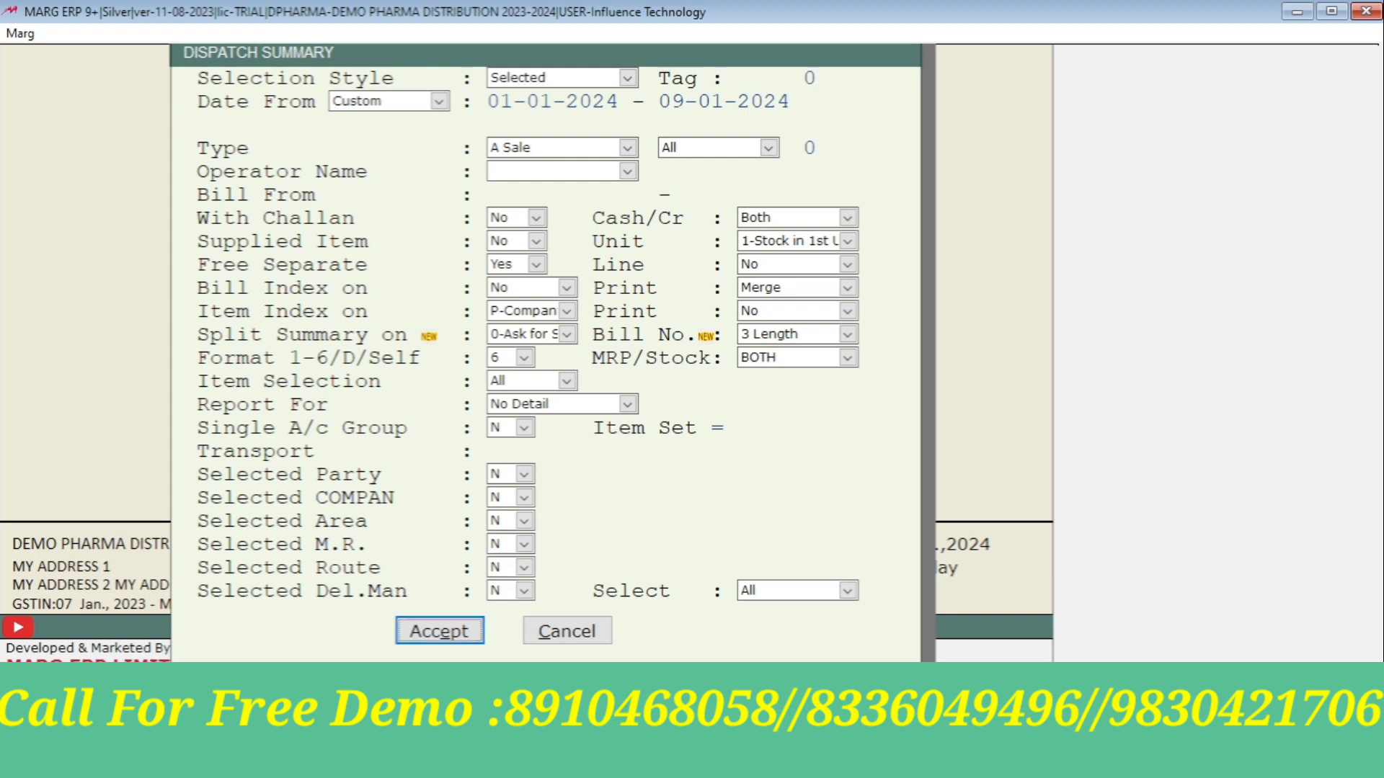
key(Return)
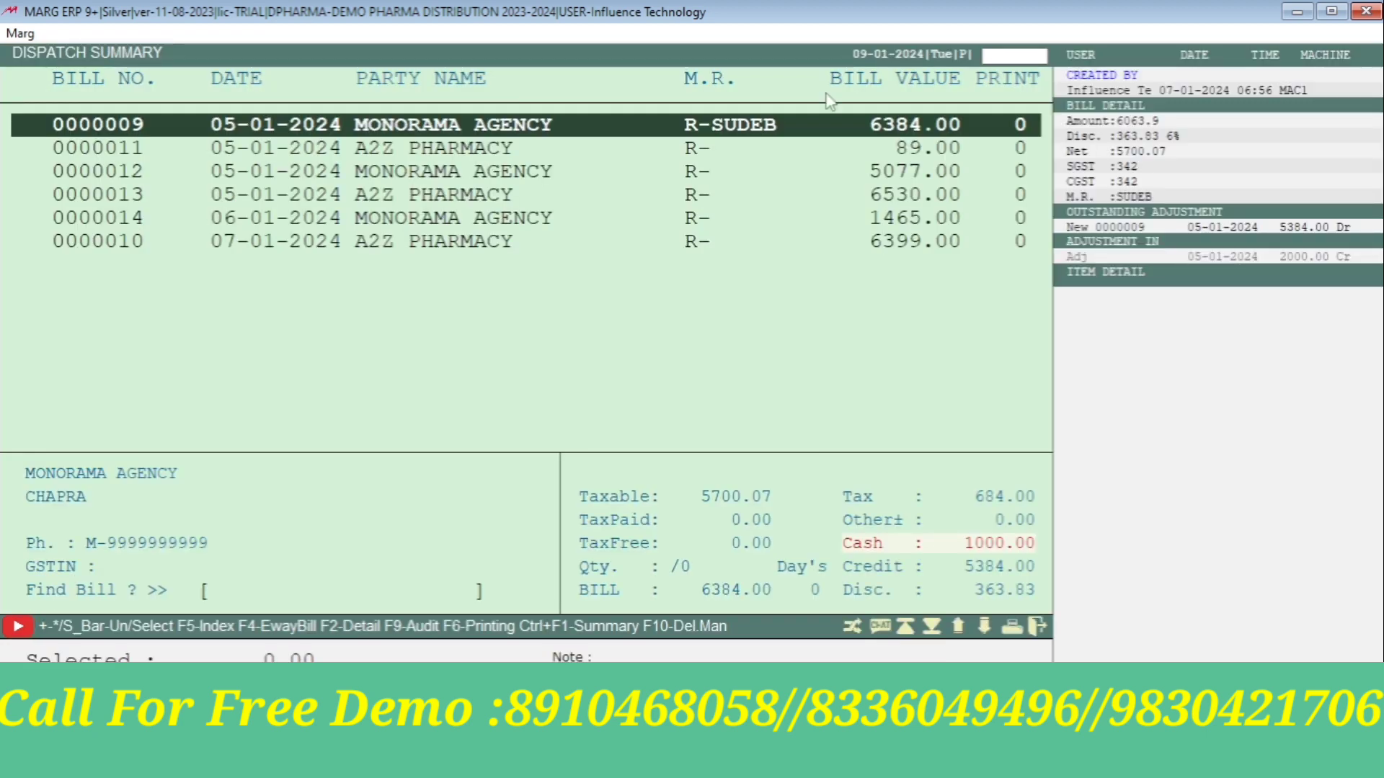
Review the MONORAMA AGENCY and A2Z PHARMACY bills in the dispatch summary, including their dates and values.
key(Down)
key(End)
key(Up)
key(Home)
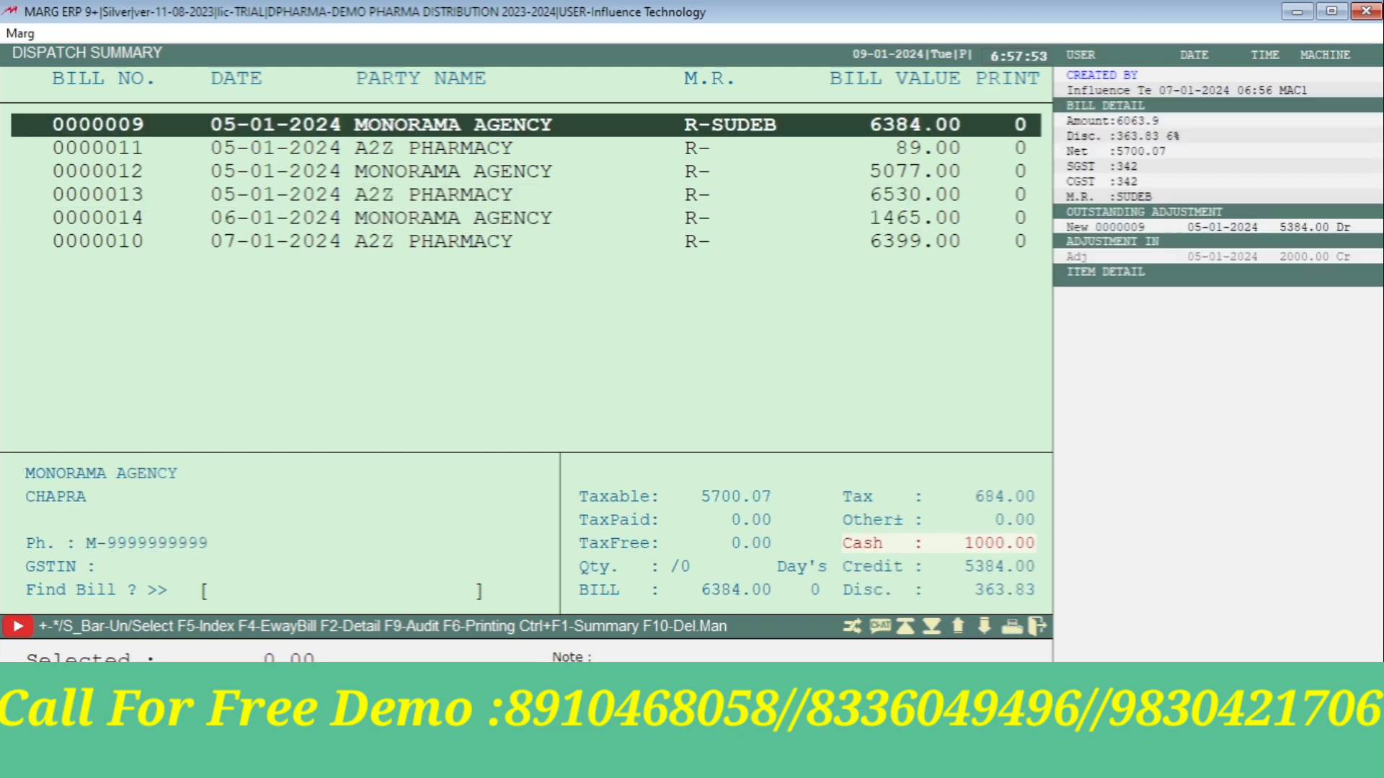
key(Down)
key(End)
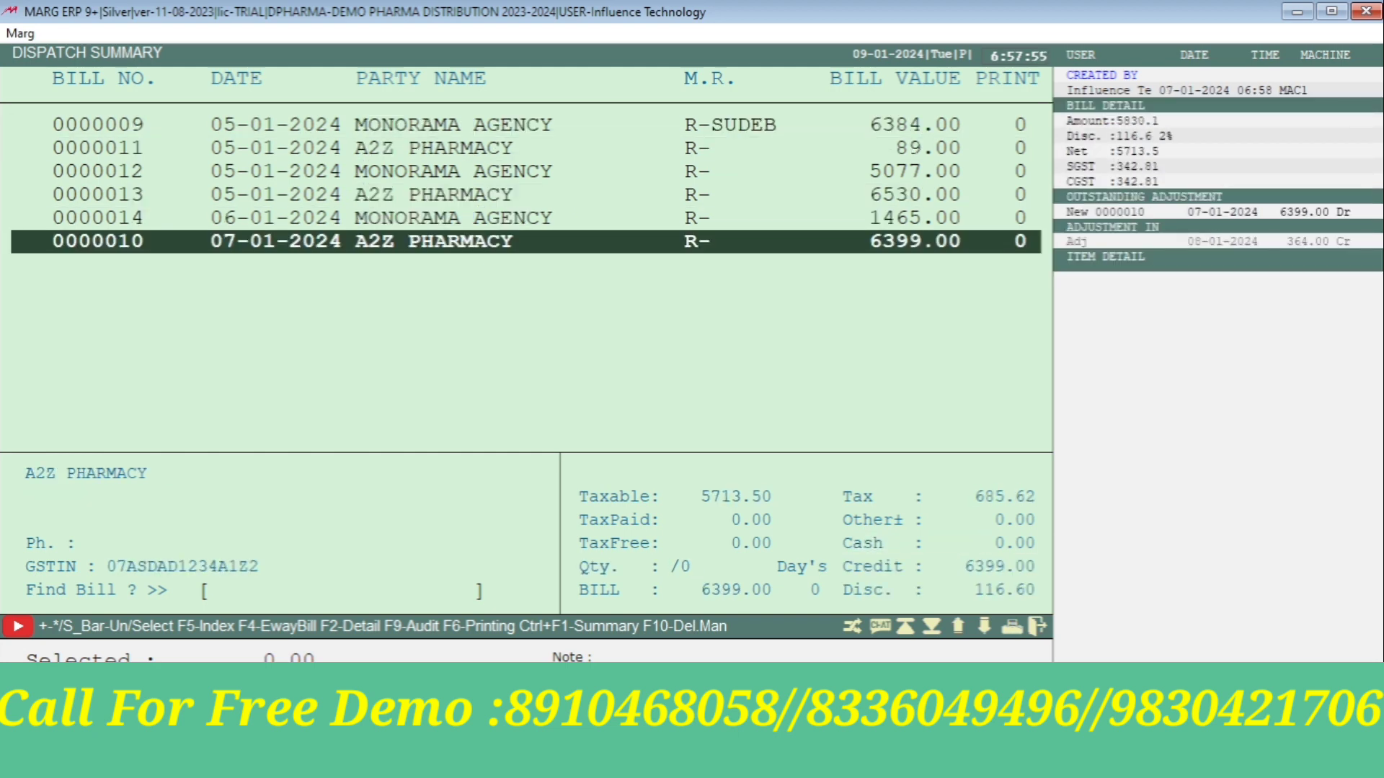
key(Up)
key(Up)
key(Up)
key(Up)
key(Up)
key(Down)
key(Down)
key(Down)
key(Up)
Mark all listed bills, upload their invoices to the server and leave the dispatch summary.
key(asterisk)
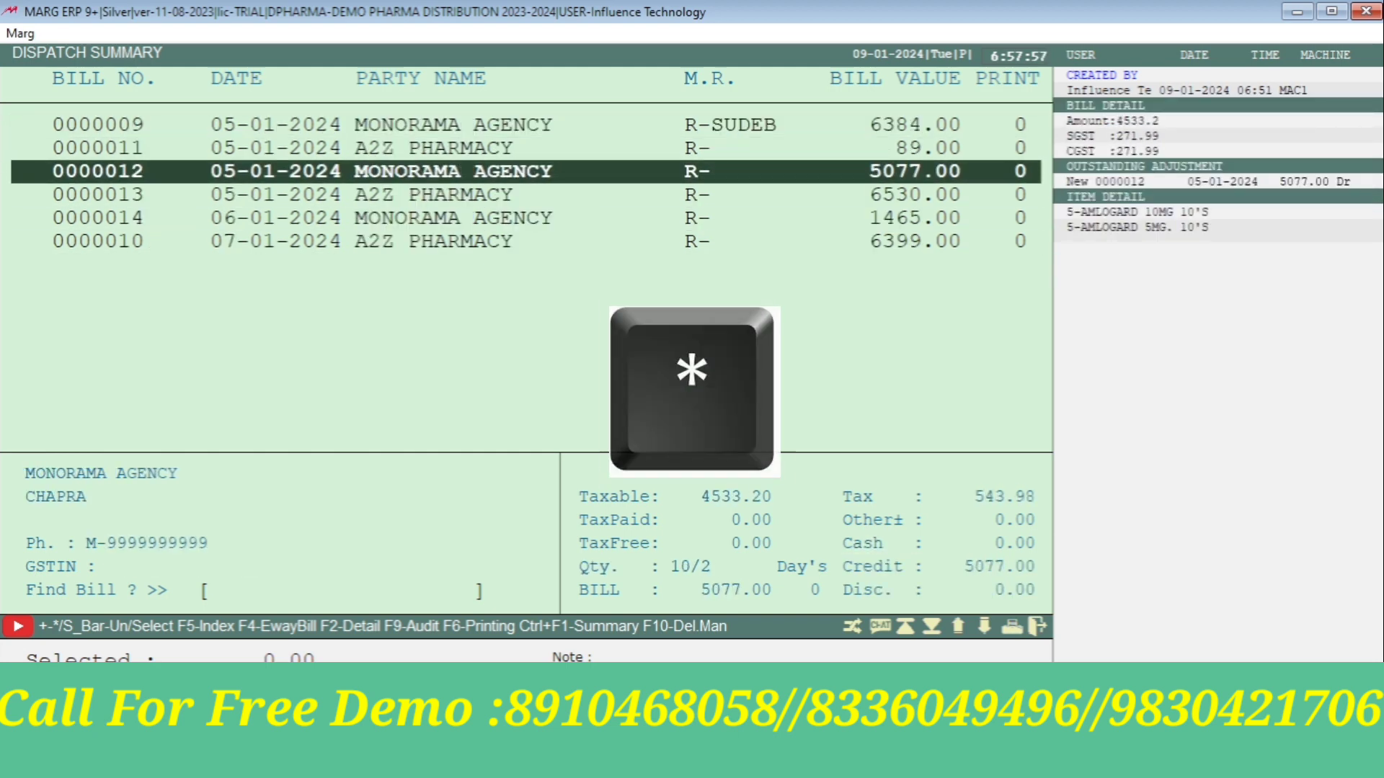
key(asterisk)
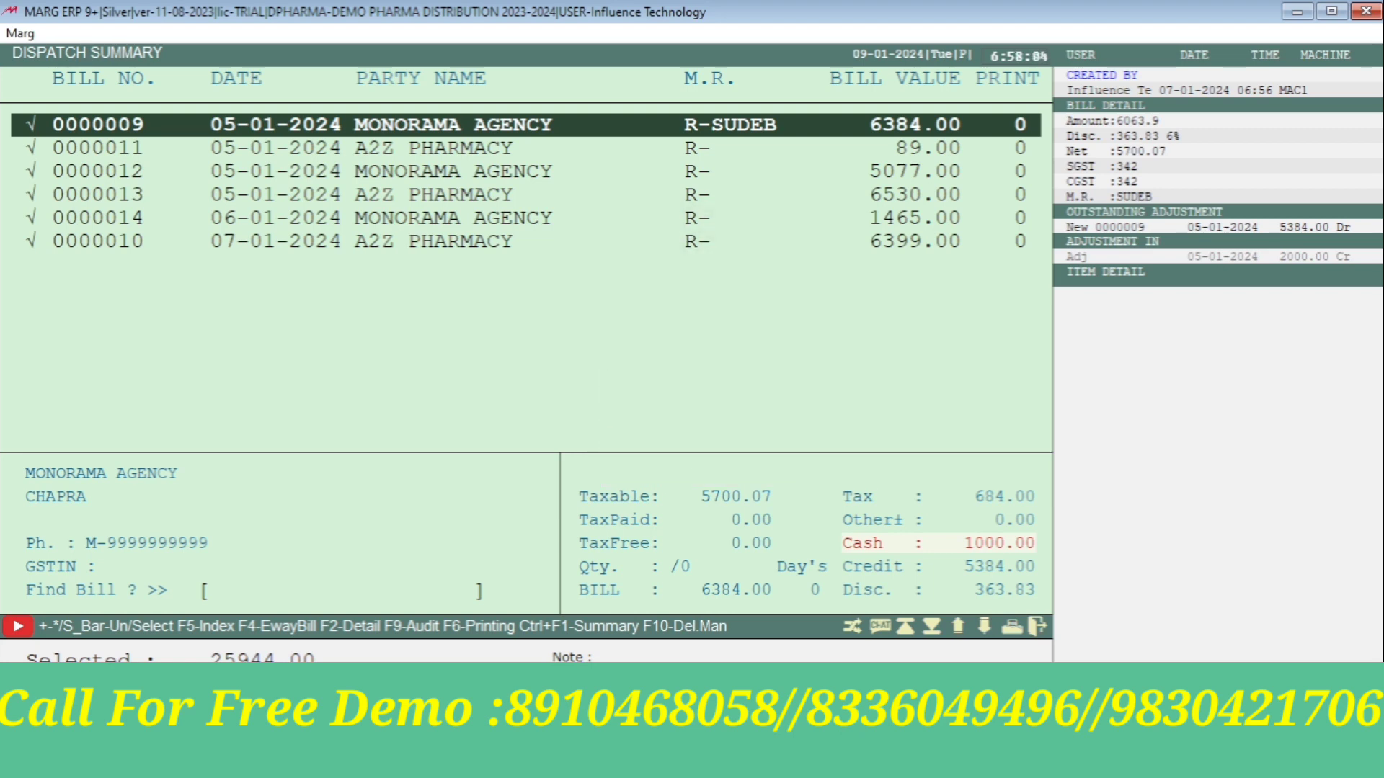
key(F6)
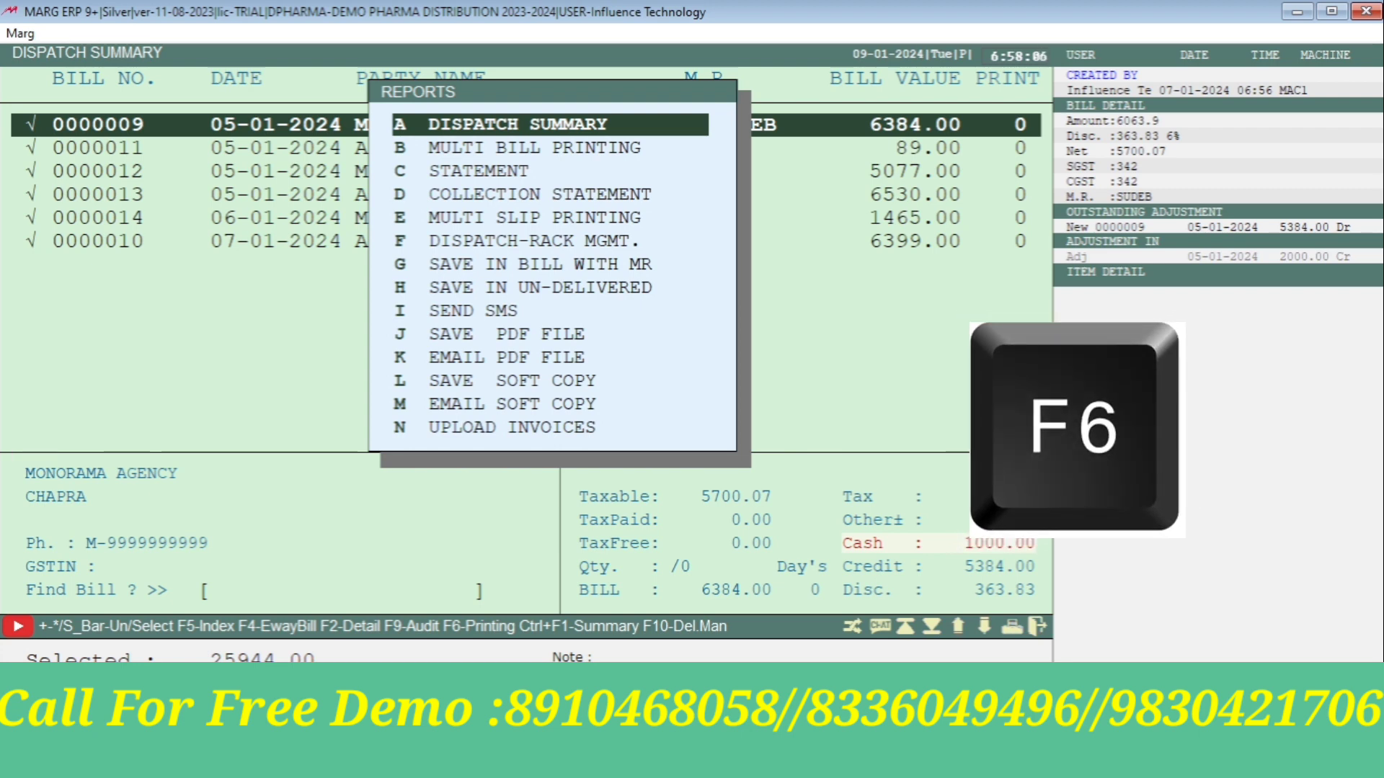
key(Down)
key(Down)
key(Down)
key(Down)
key(Down)
key(Down)
key(Down)
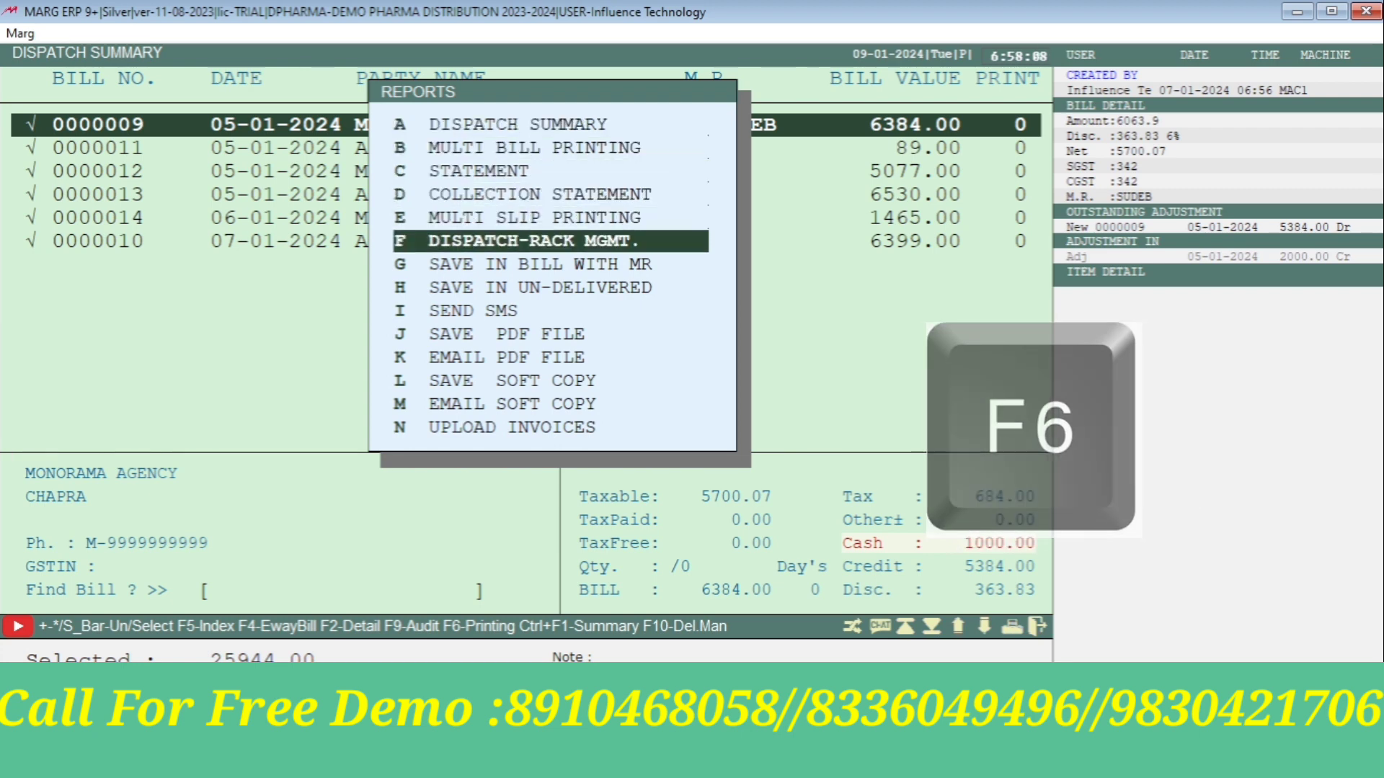
key(Down)
key(Down)
key(Down)
key(Down)
key(Down)
key(Down)
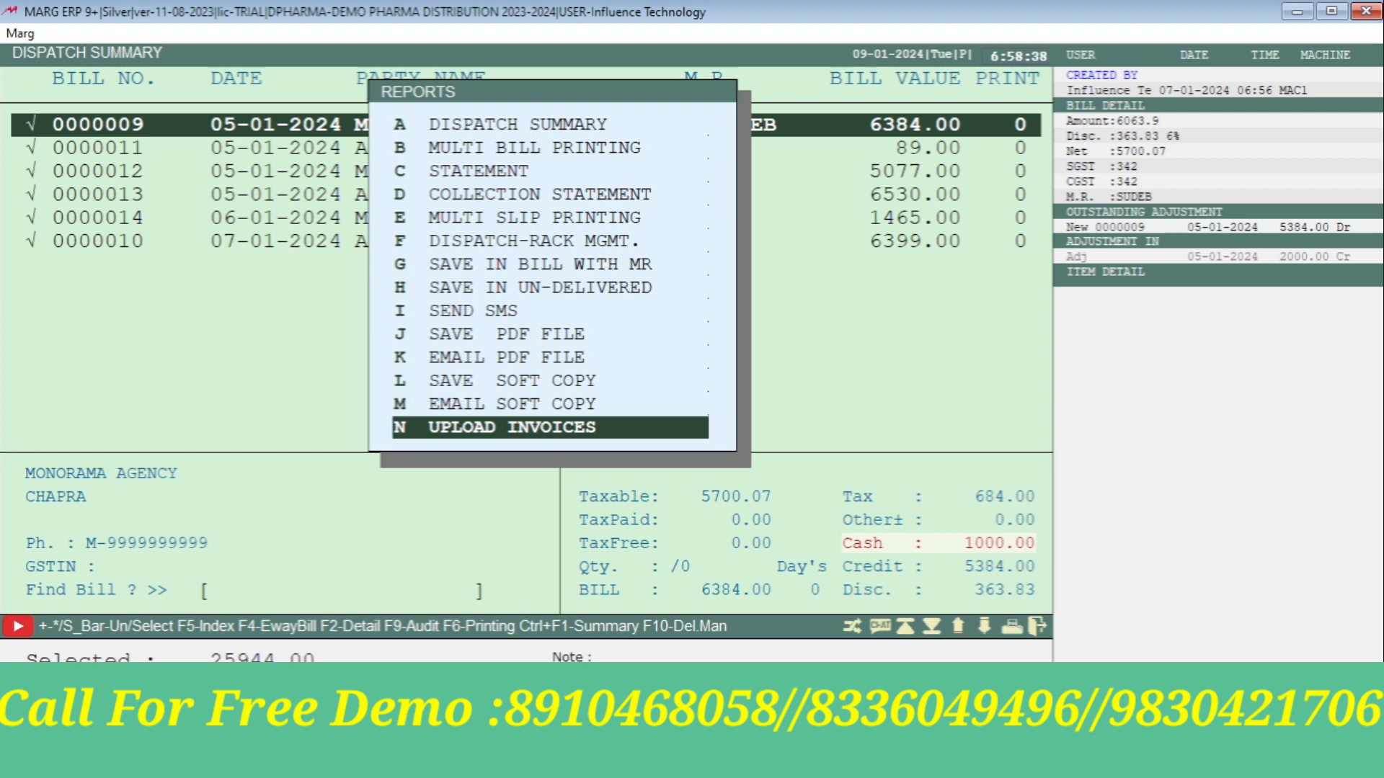
key(Return)
key(Left)
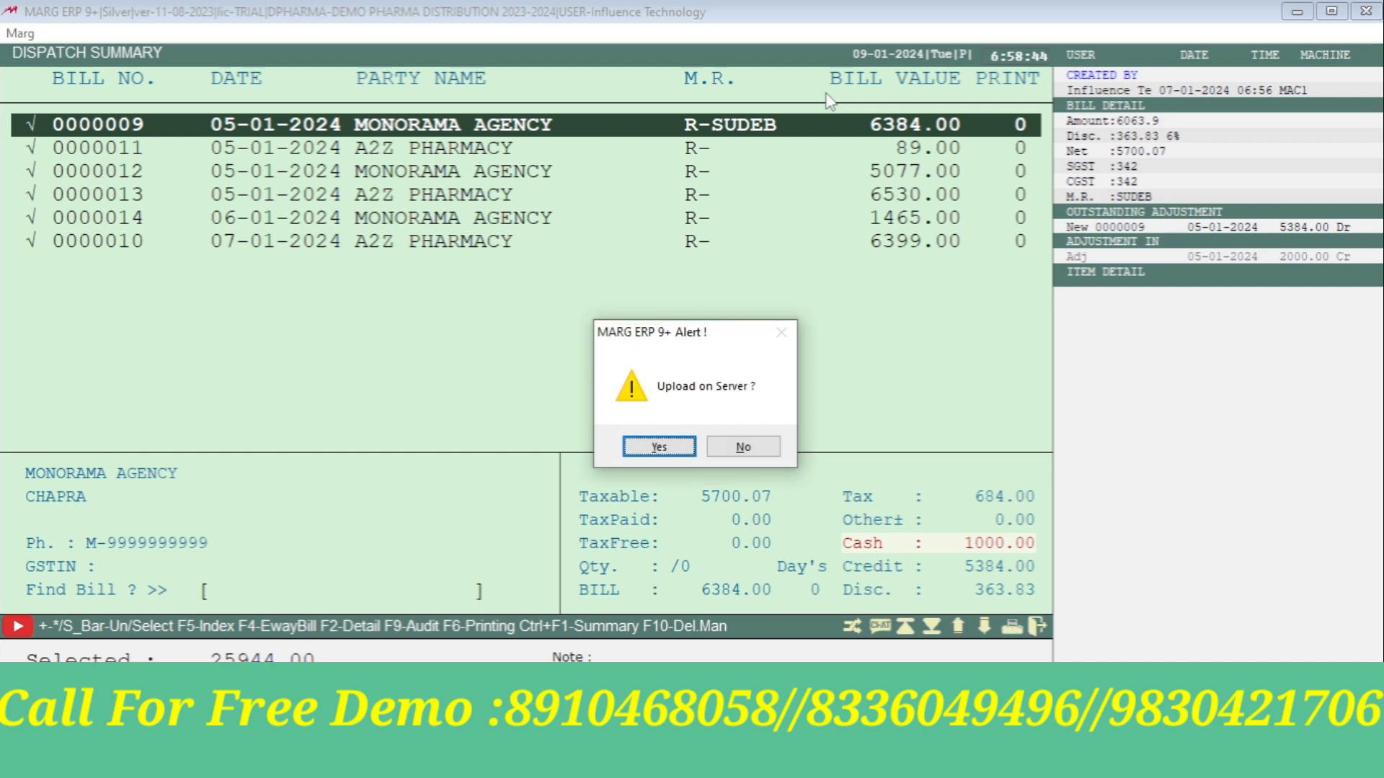
key(Return)
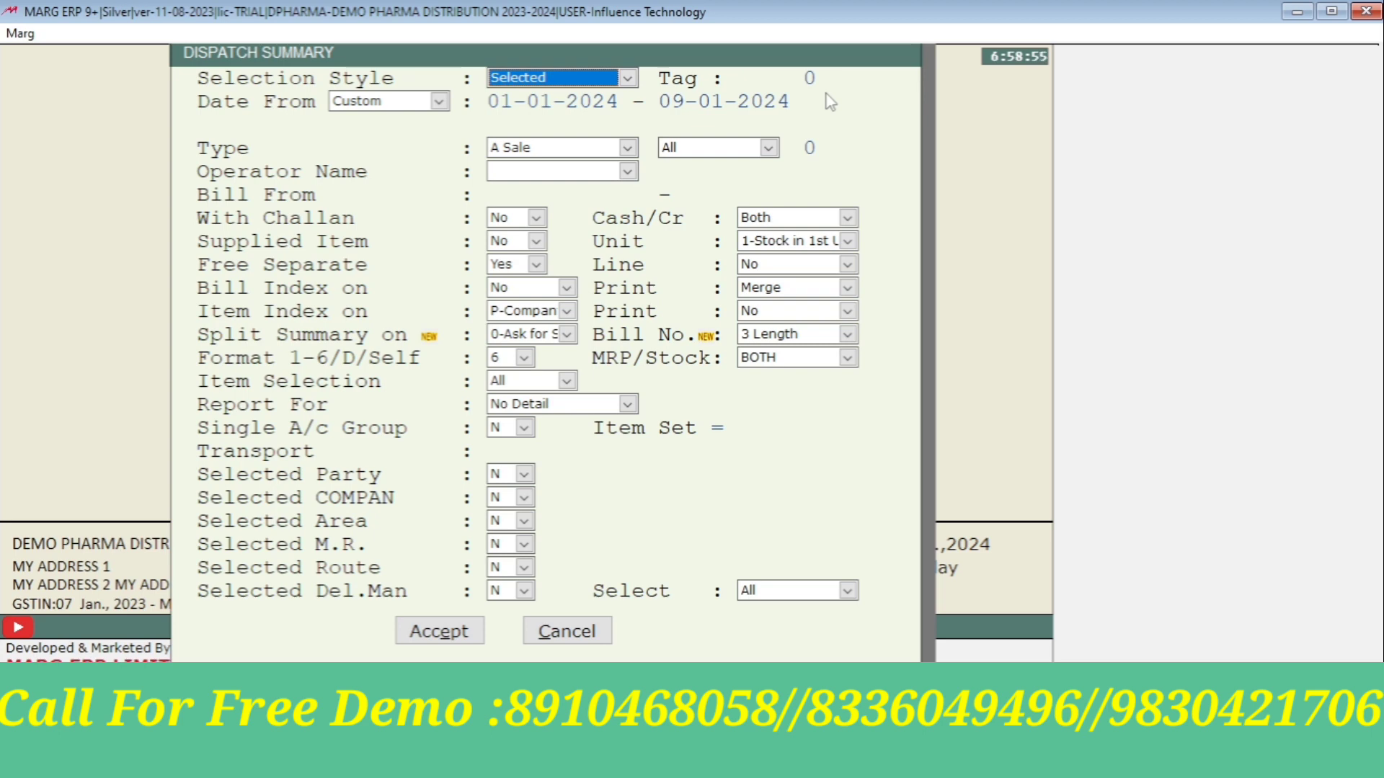
key(Escape)
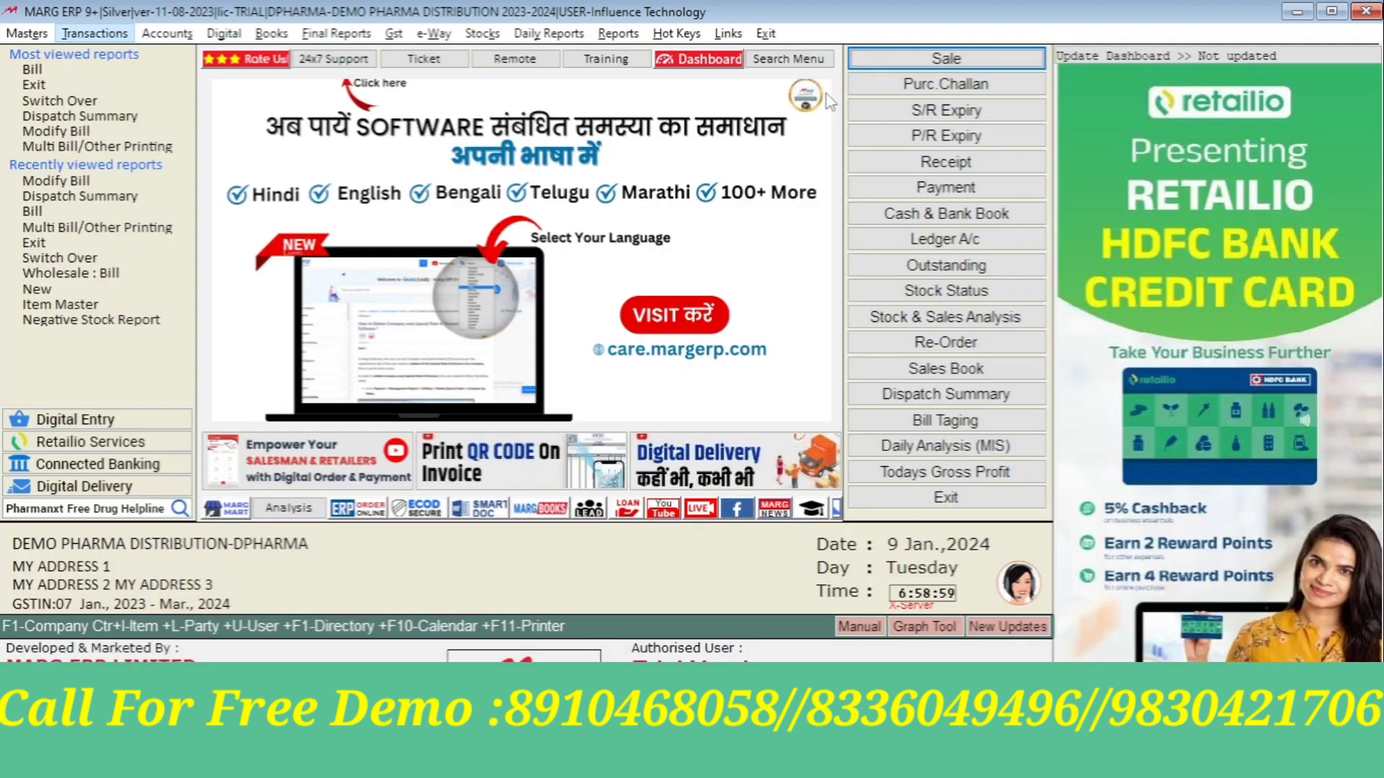
Open the sale bill modification list for All Time with the All Ledger filter.
key(alt+t)
key(Right)
key(Down)
key(Down)
key(Down)
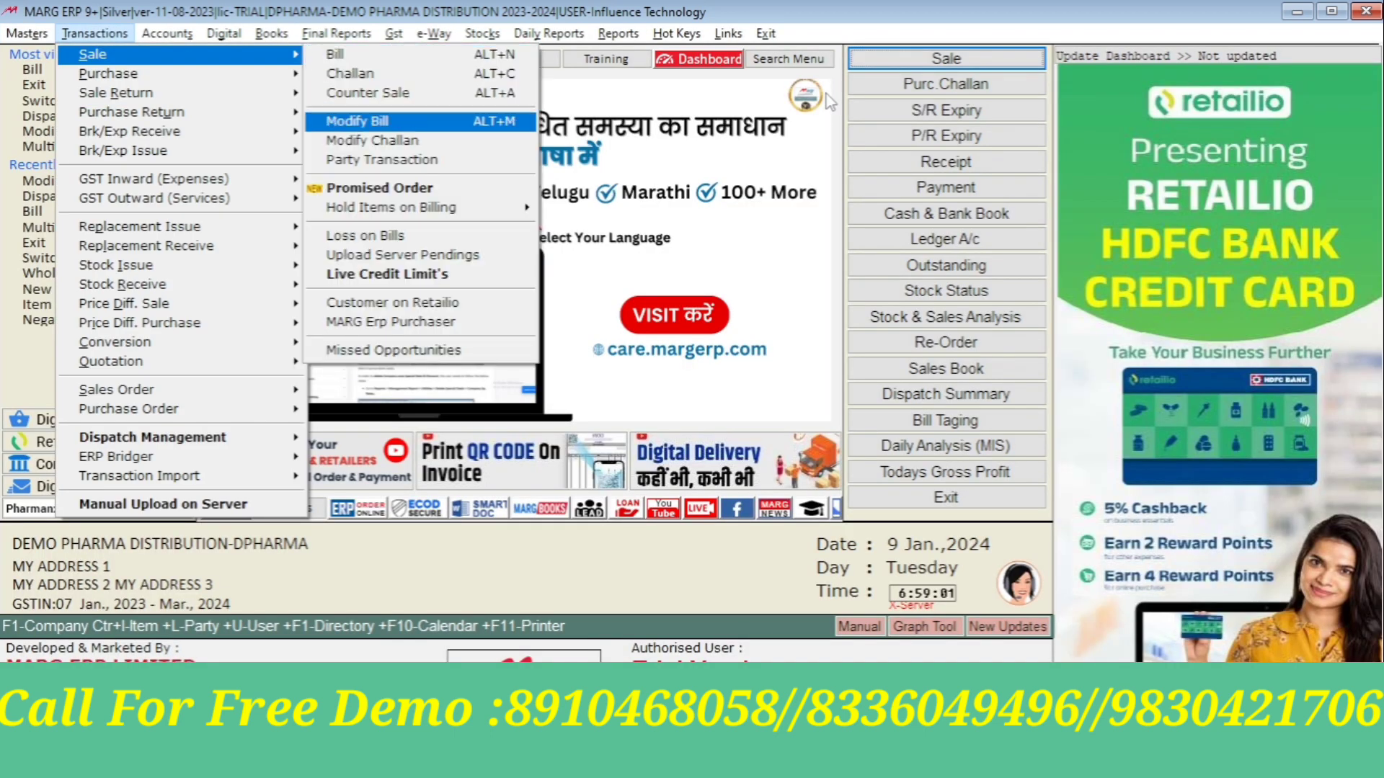
key(Return)
key(Return)
key(Down)
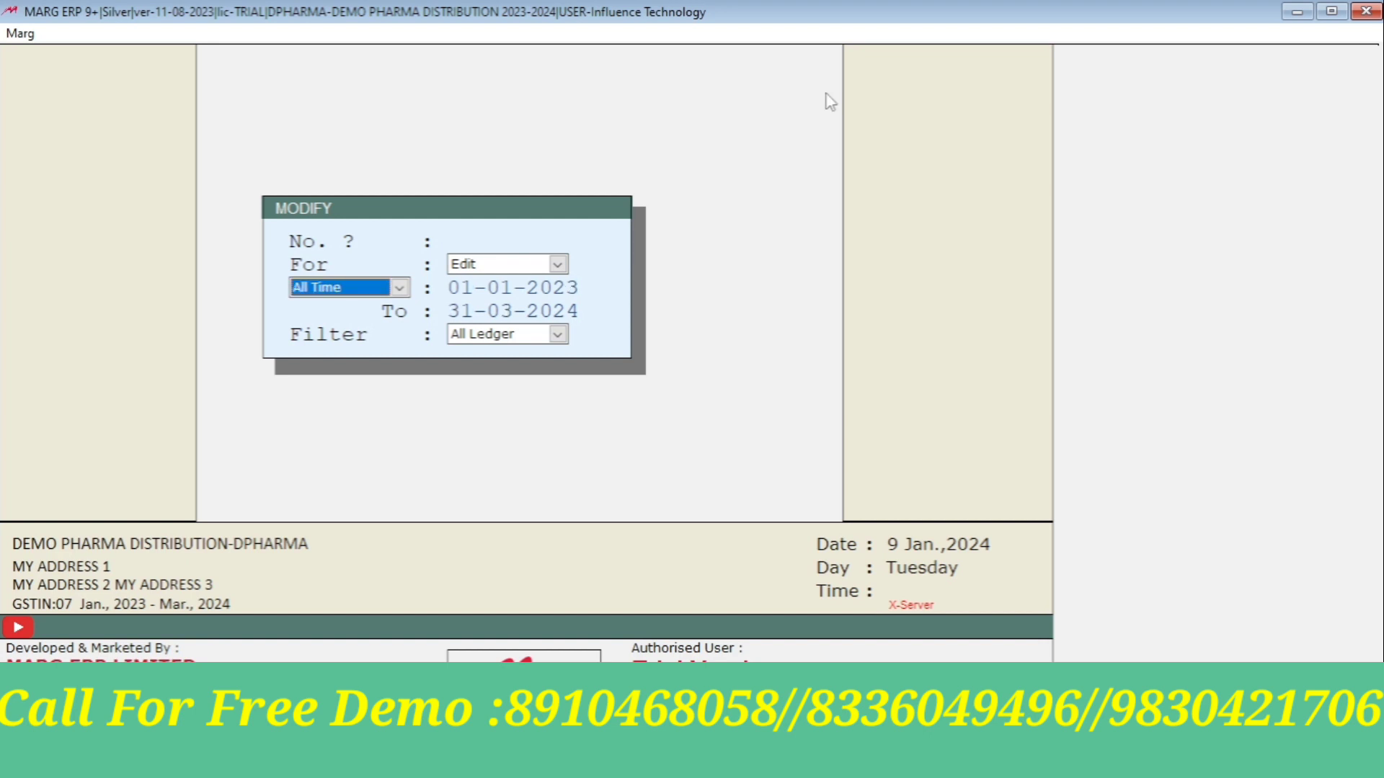
key(Return)
key(Return)
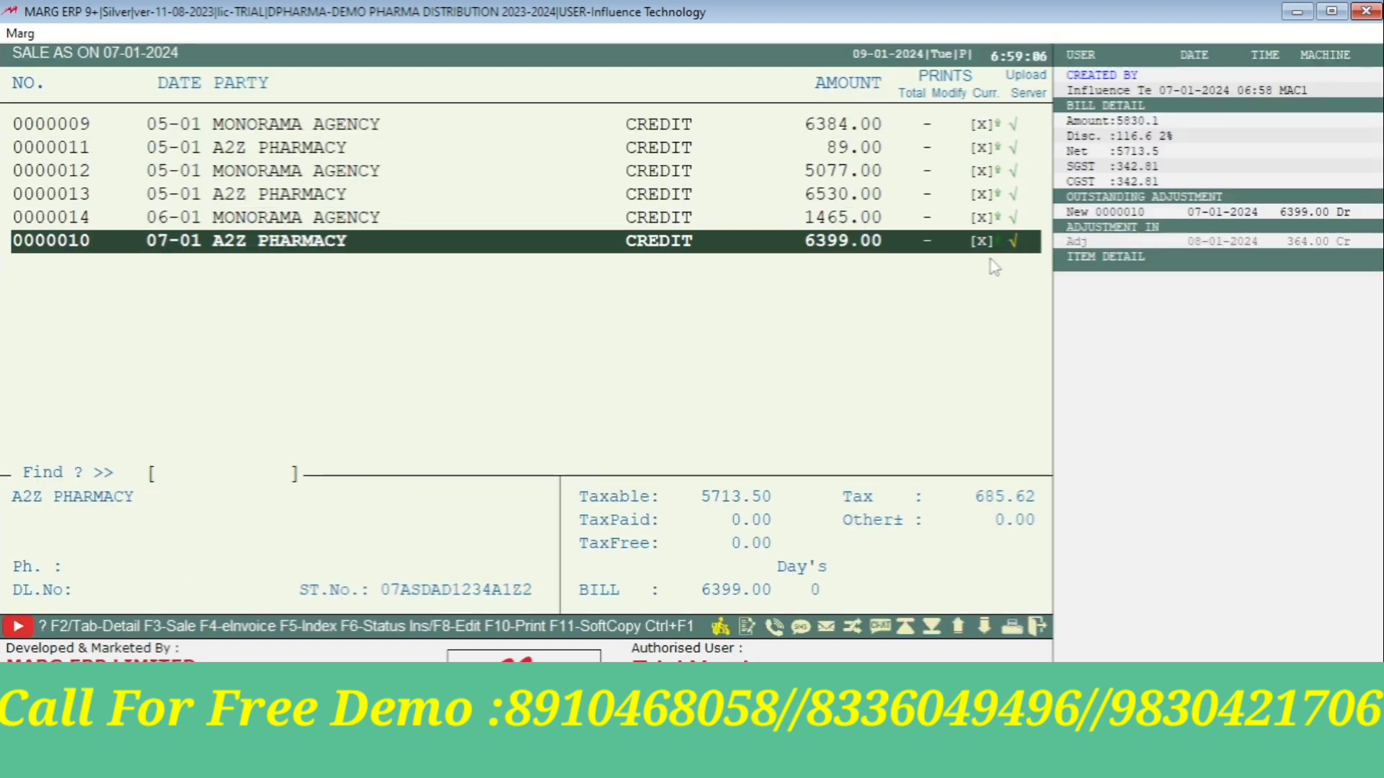
Check the Upload Server mark of each sale bill and leave the bill list.
click(1000, 150)
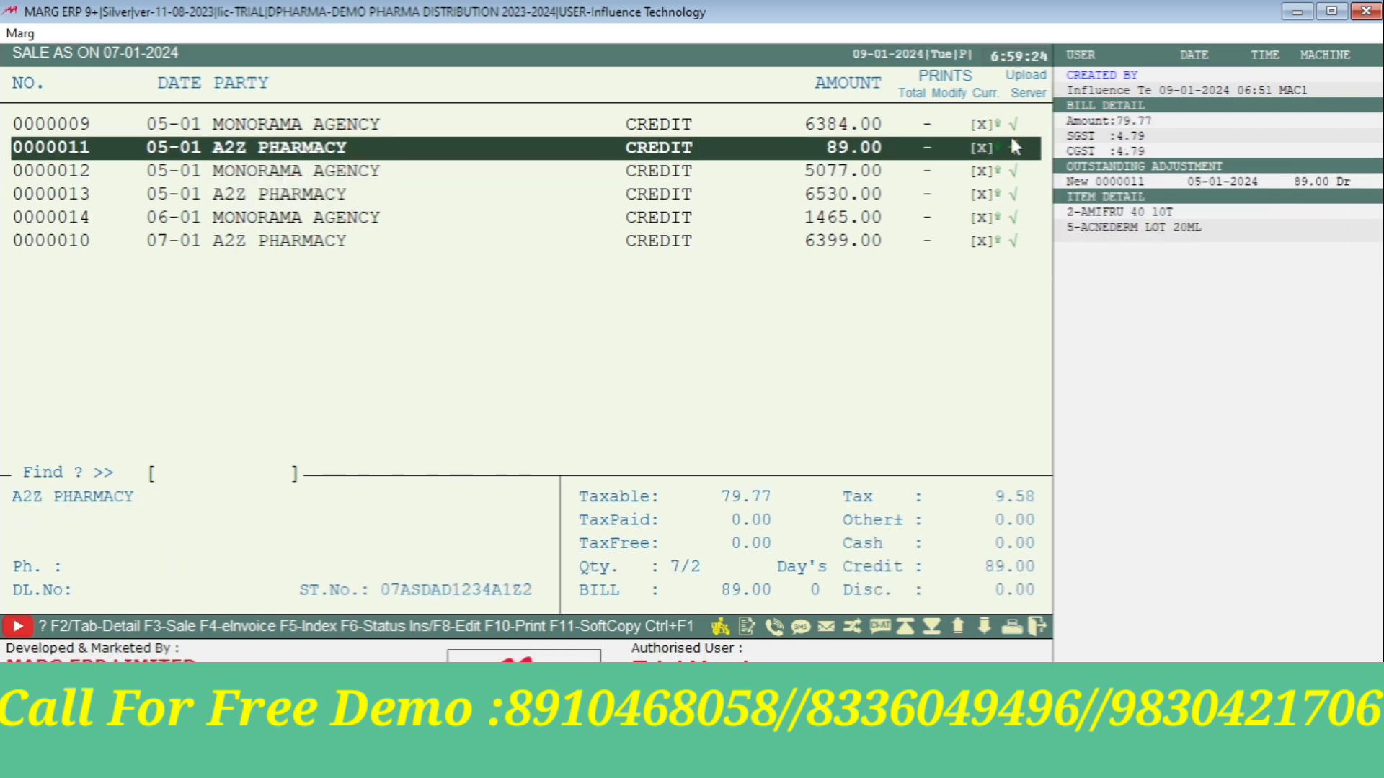
key(Up)
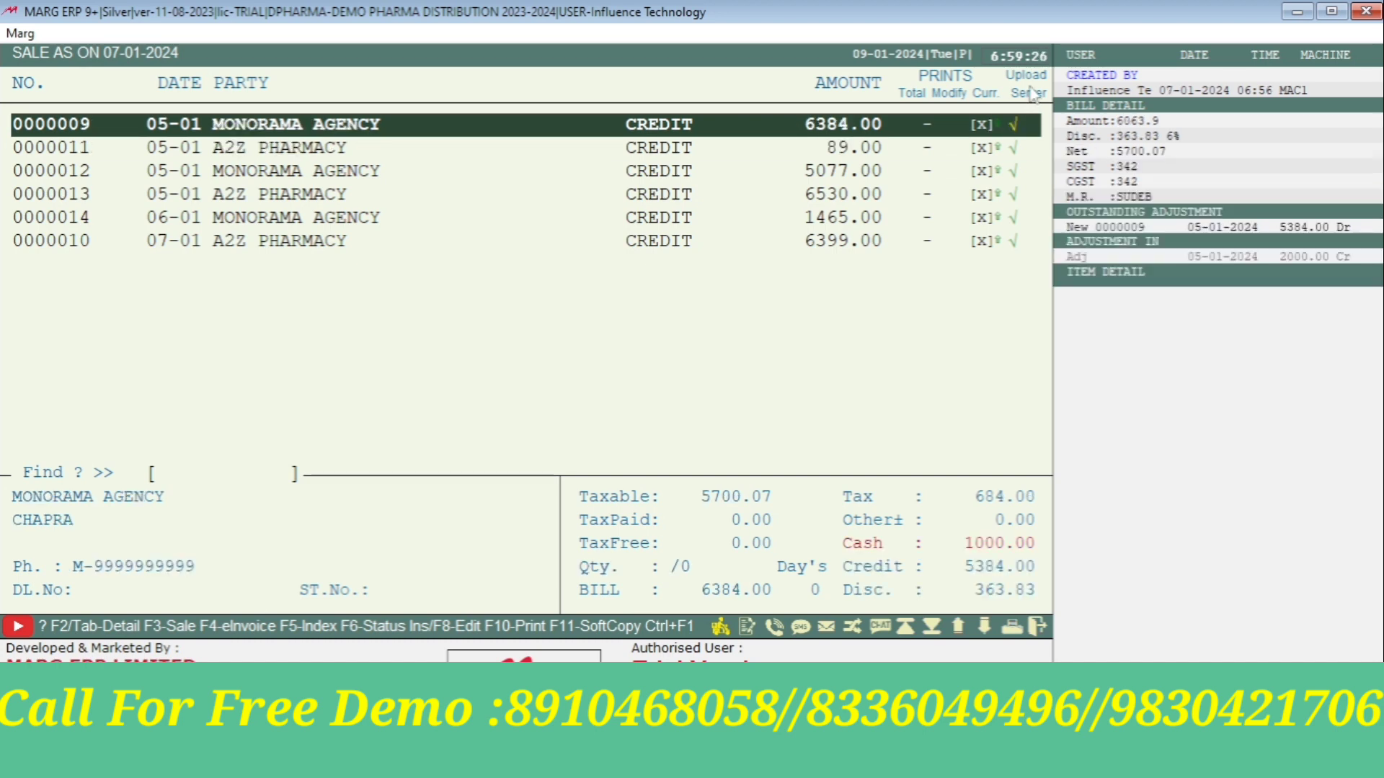
key(Down)
key(Down)
key(Down)
key(Down)
key(Down)
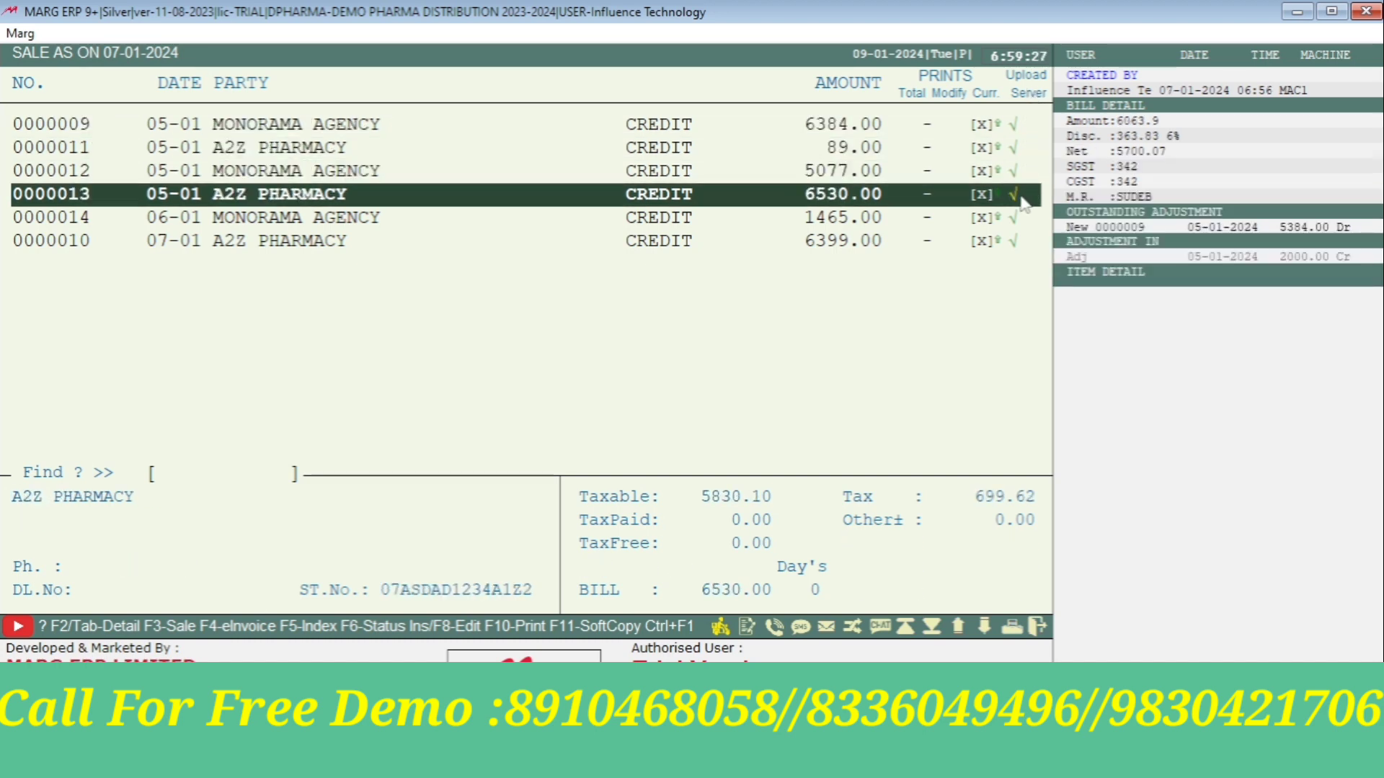
key(Up)
key(Up)
key(Up)
key(Up)
key(Up)
key(Down)
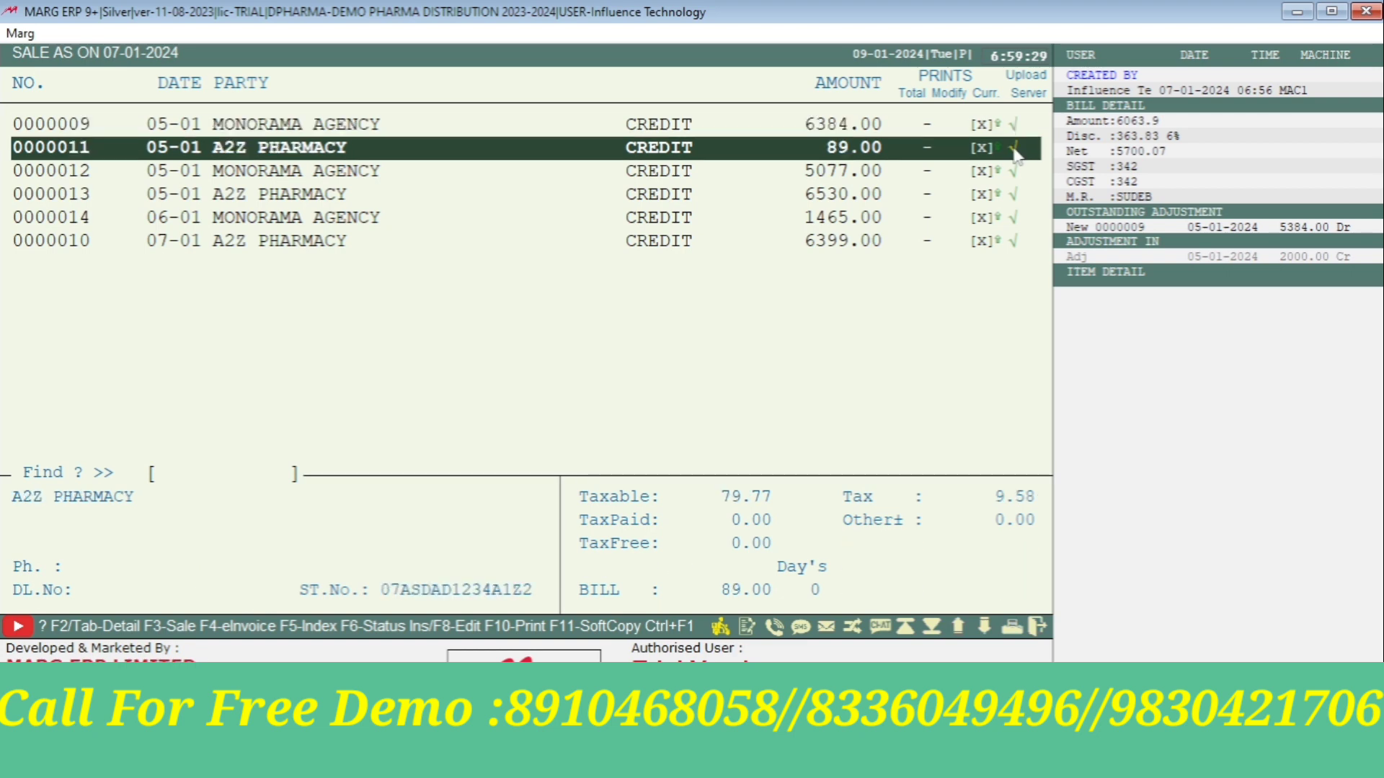
key(Down)
key(Down)
key(Down)
click(1013, 245)
click(1008, 138)
click(1008, 126)
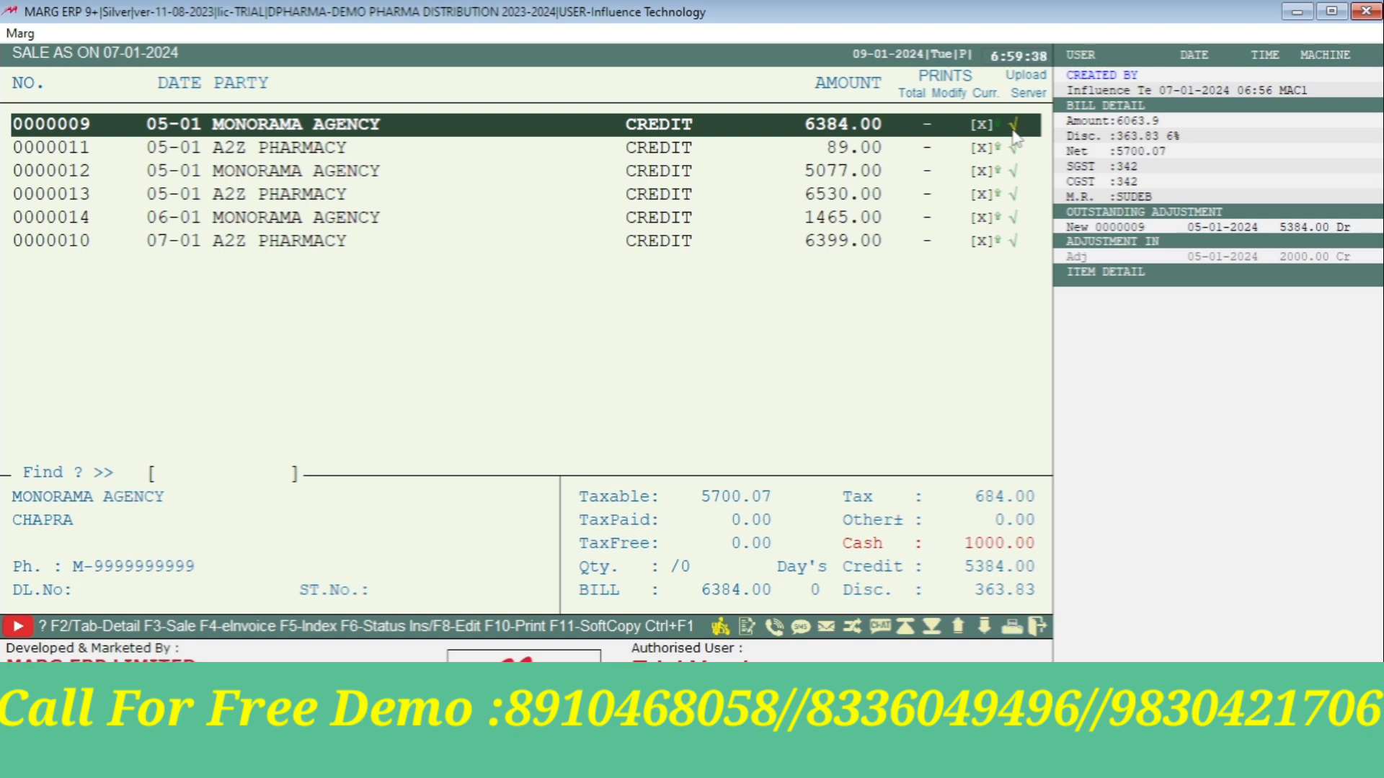
key(Escape)
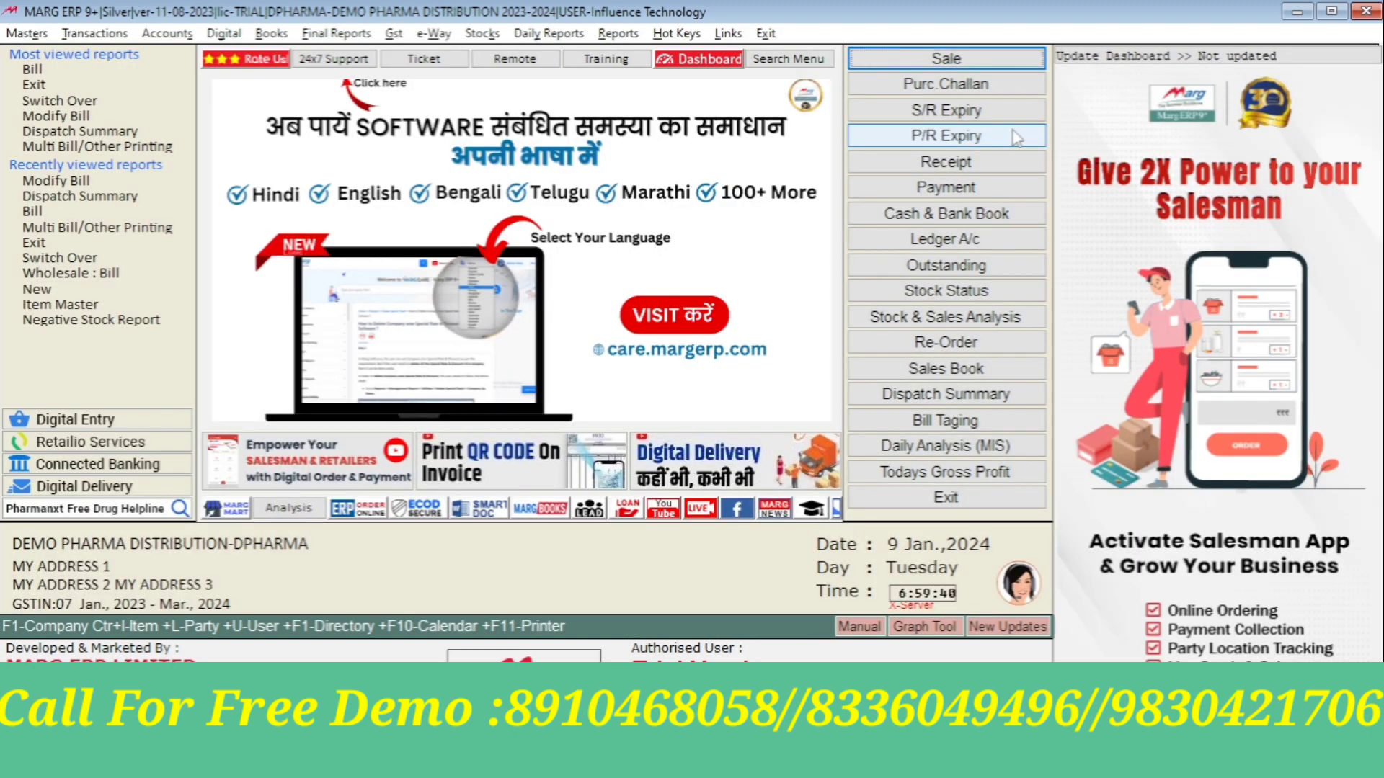
Open the Control Room and search all controls for UPLOAD.
key(alt+m)
key(Up)
key(Right)
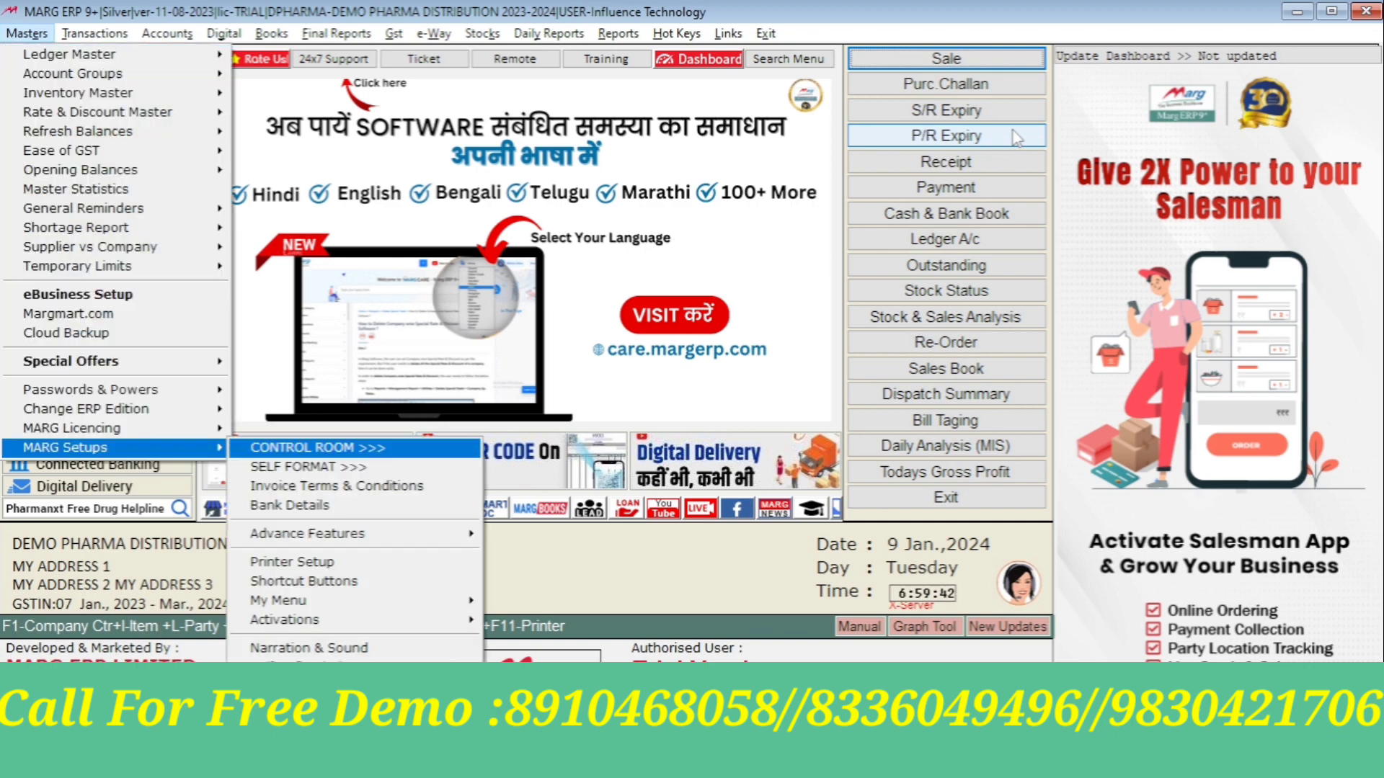
key(Return)
key(Return)
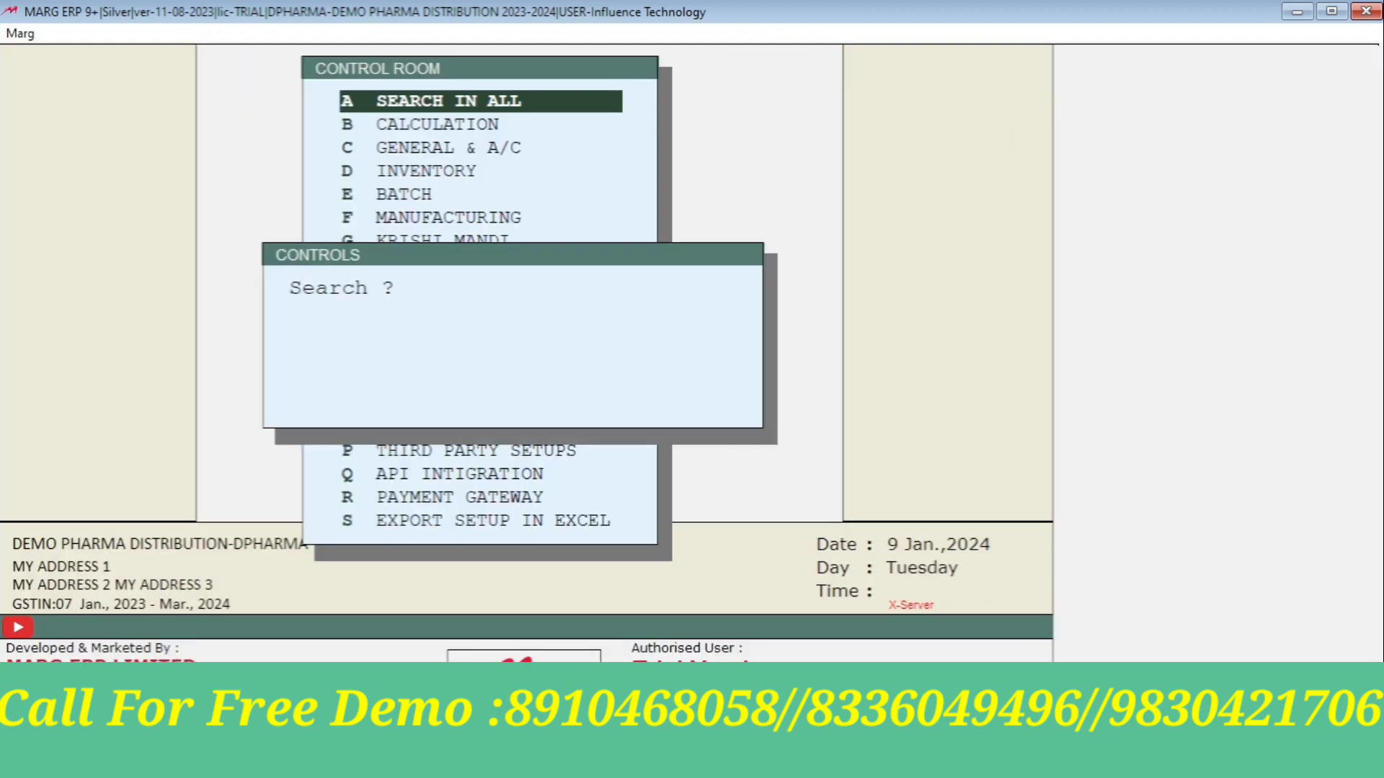
text(UPLOAD)
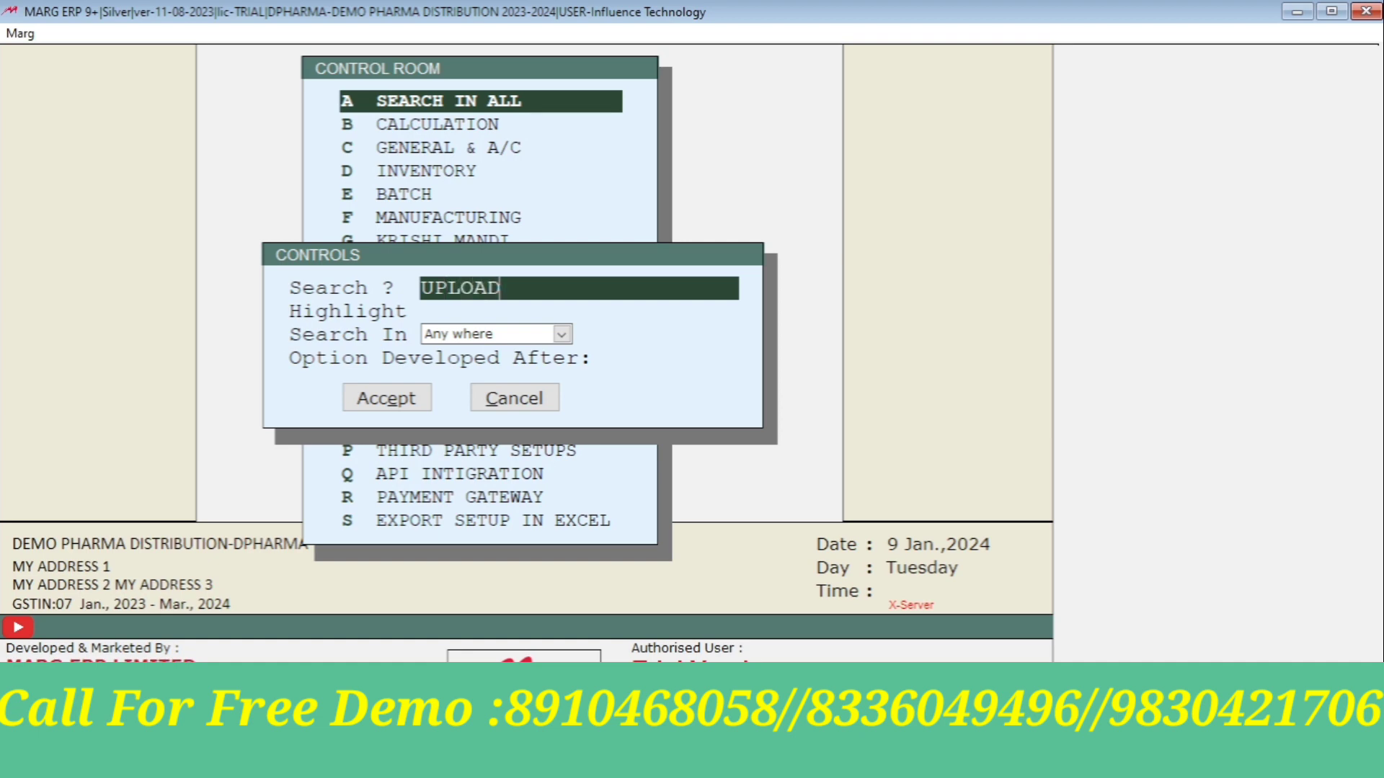
key(Return)
key(Return)
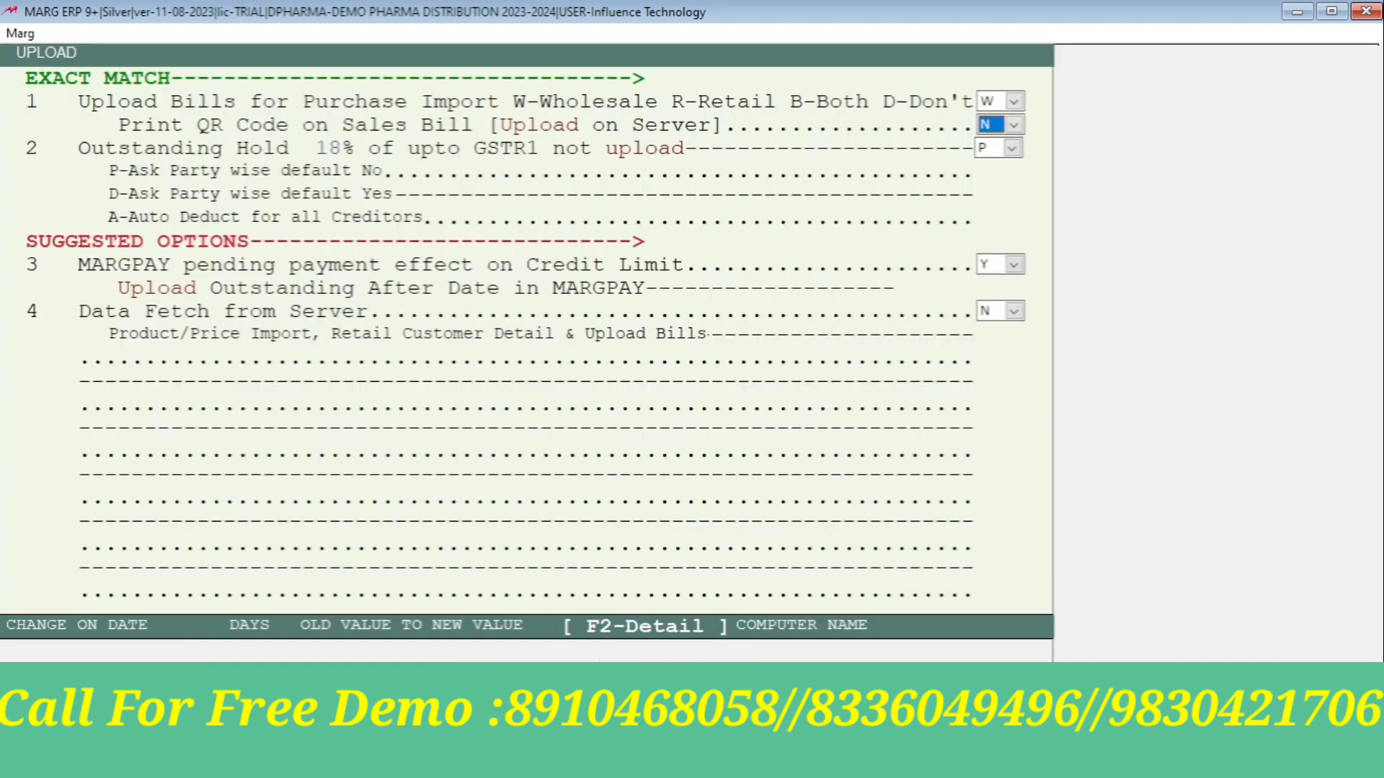
Keep Upload Bills for Purchase Import at W and set Print QR Code on Sales Bill to Y.
key(Up)
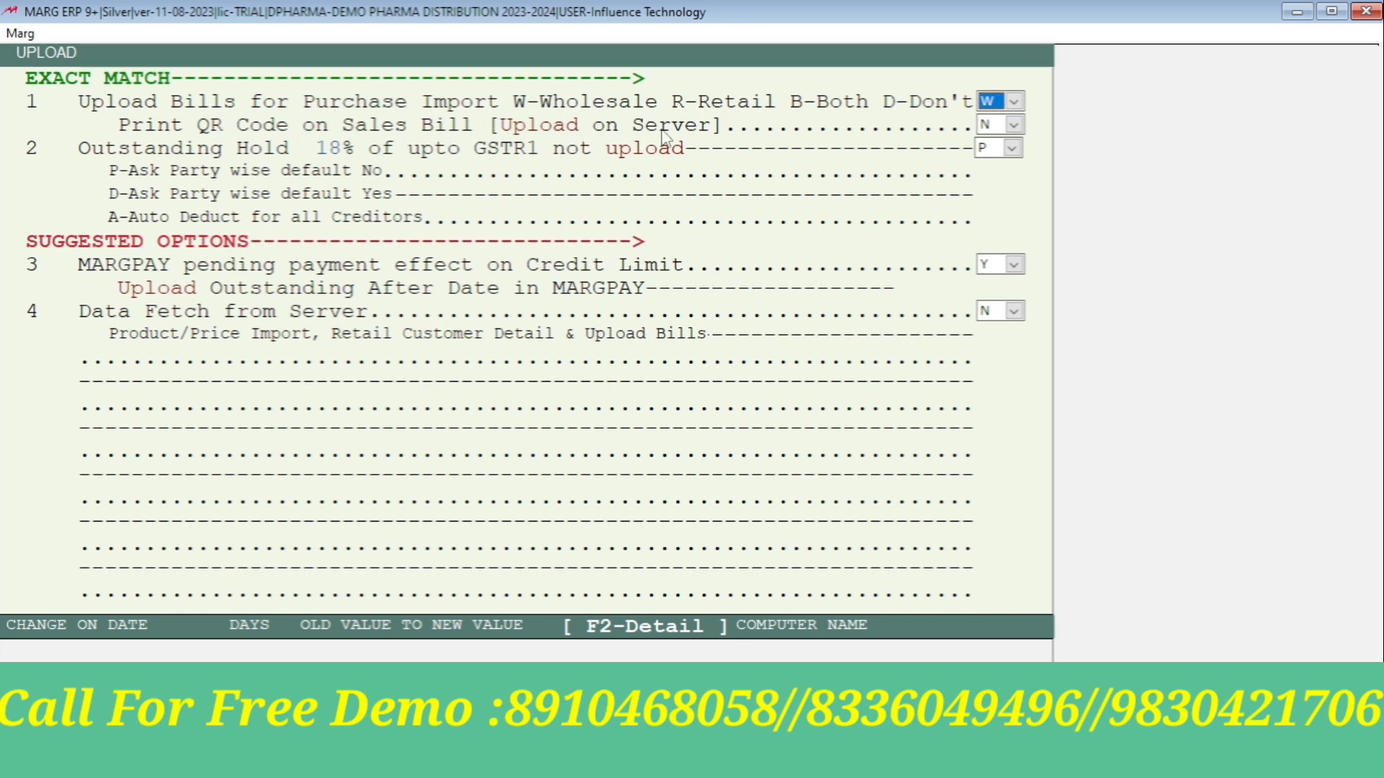
key(Return)
key(space)
key(Down)
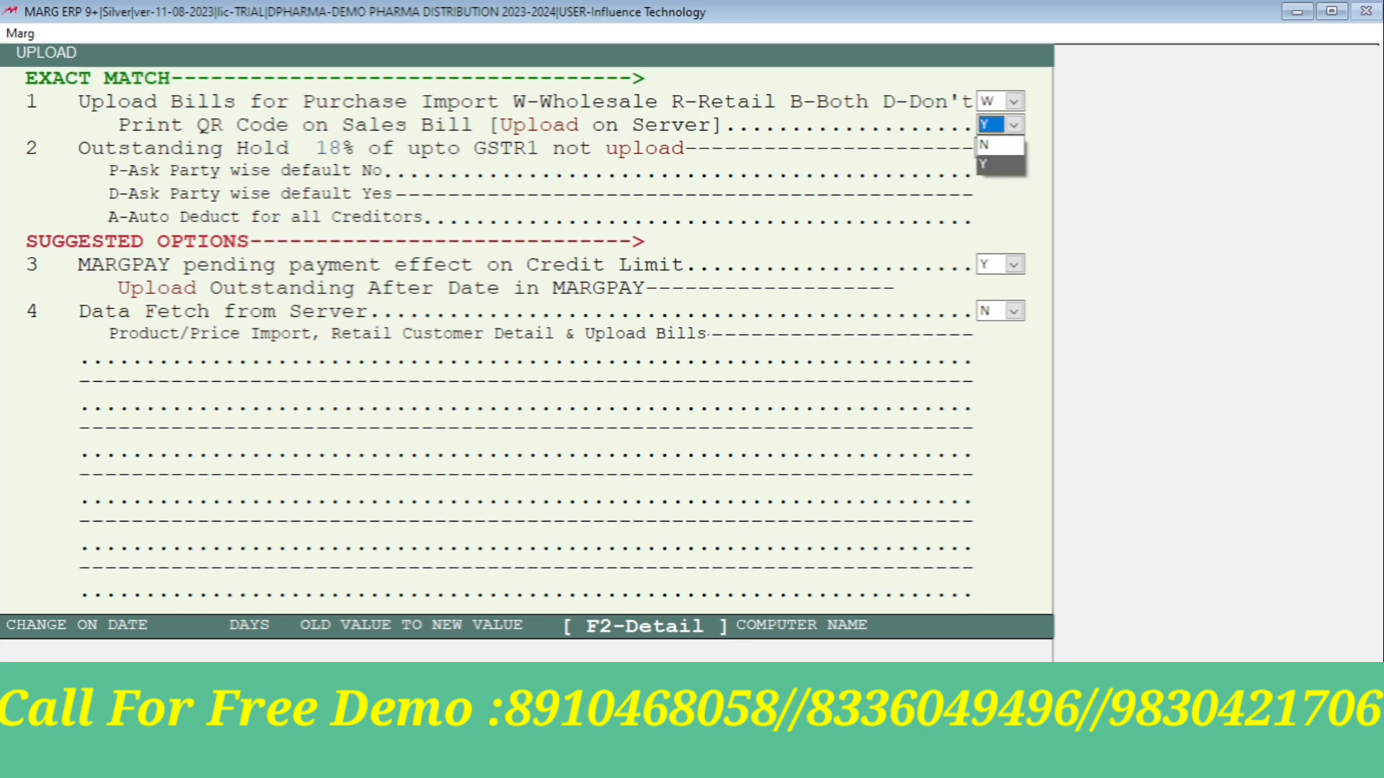
key(Return)
key(Return)
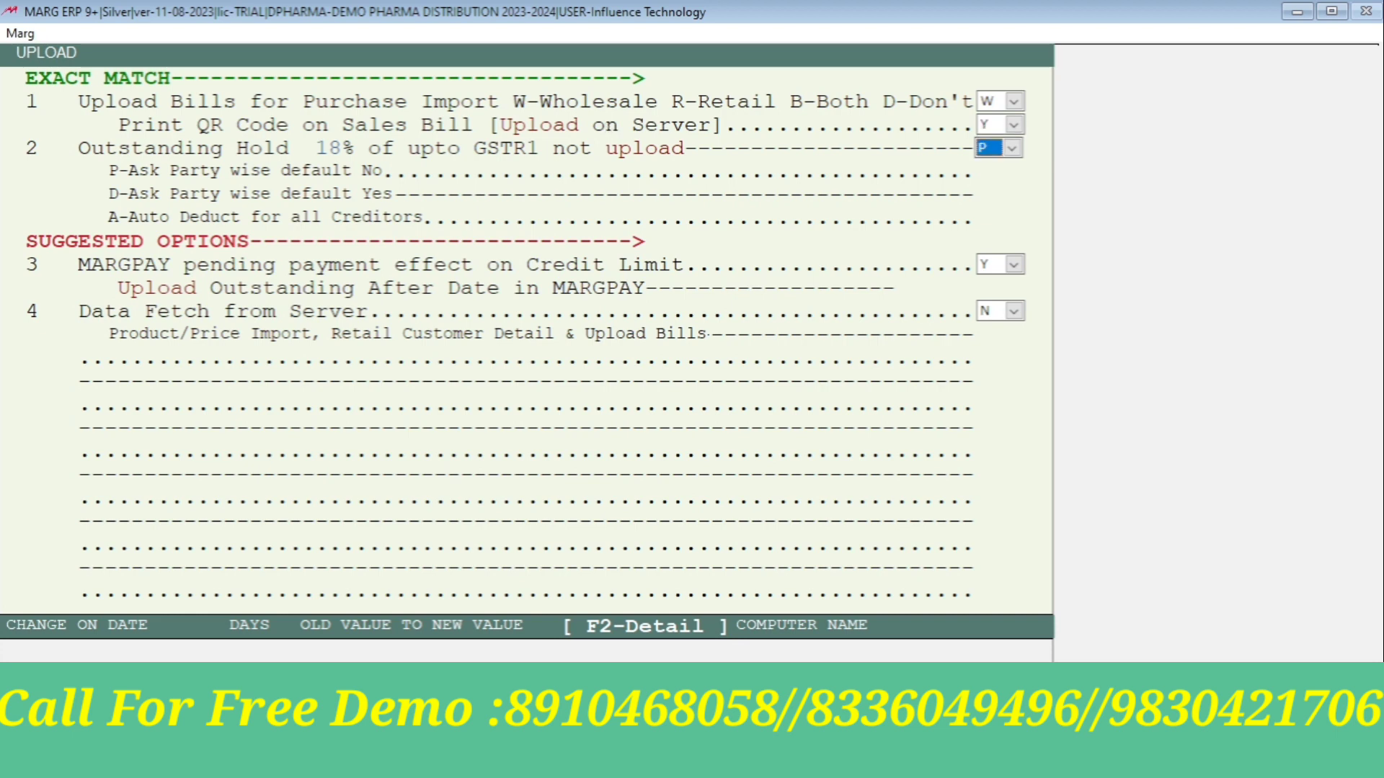
Close the UPLOAD control options and exit the Control Room to the main screen.
key(Escape)
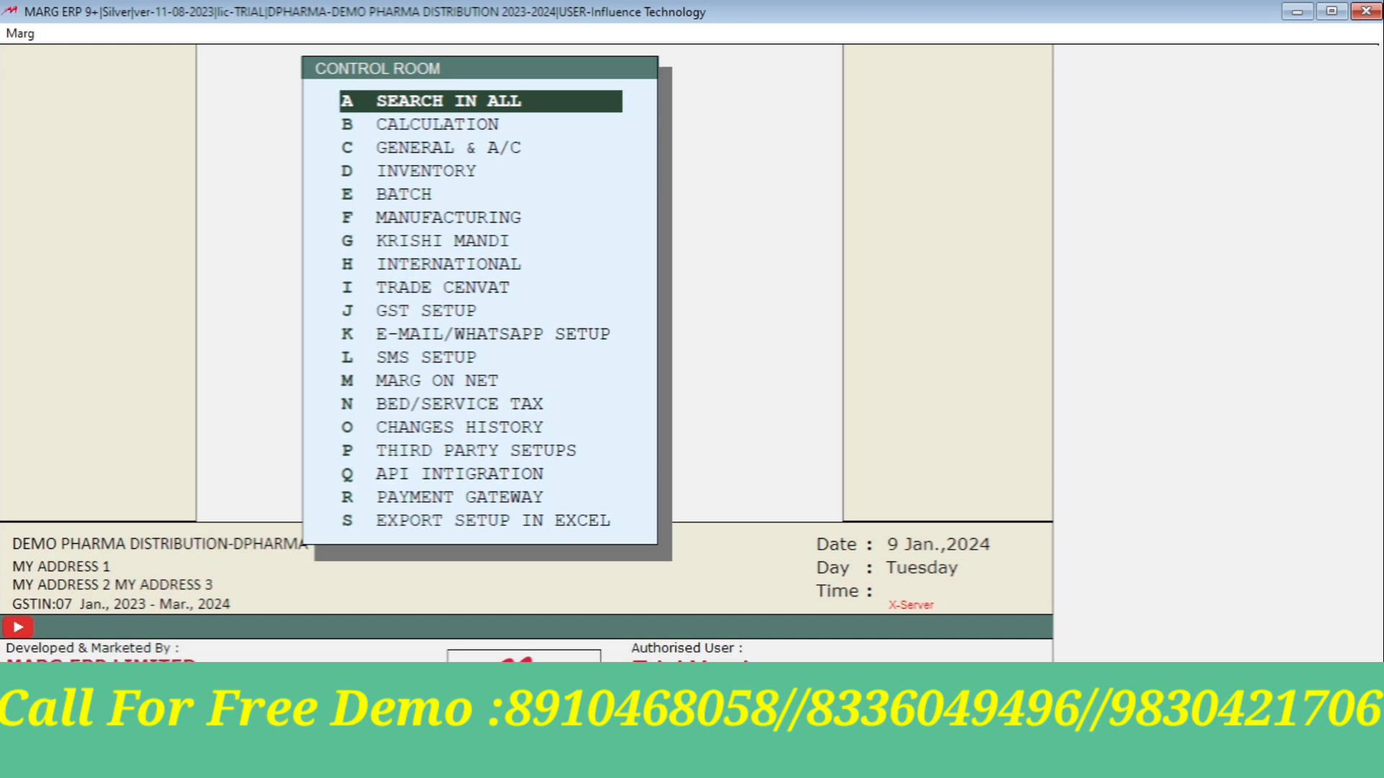
key(Escape)
key(Right)
key(Return)
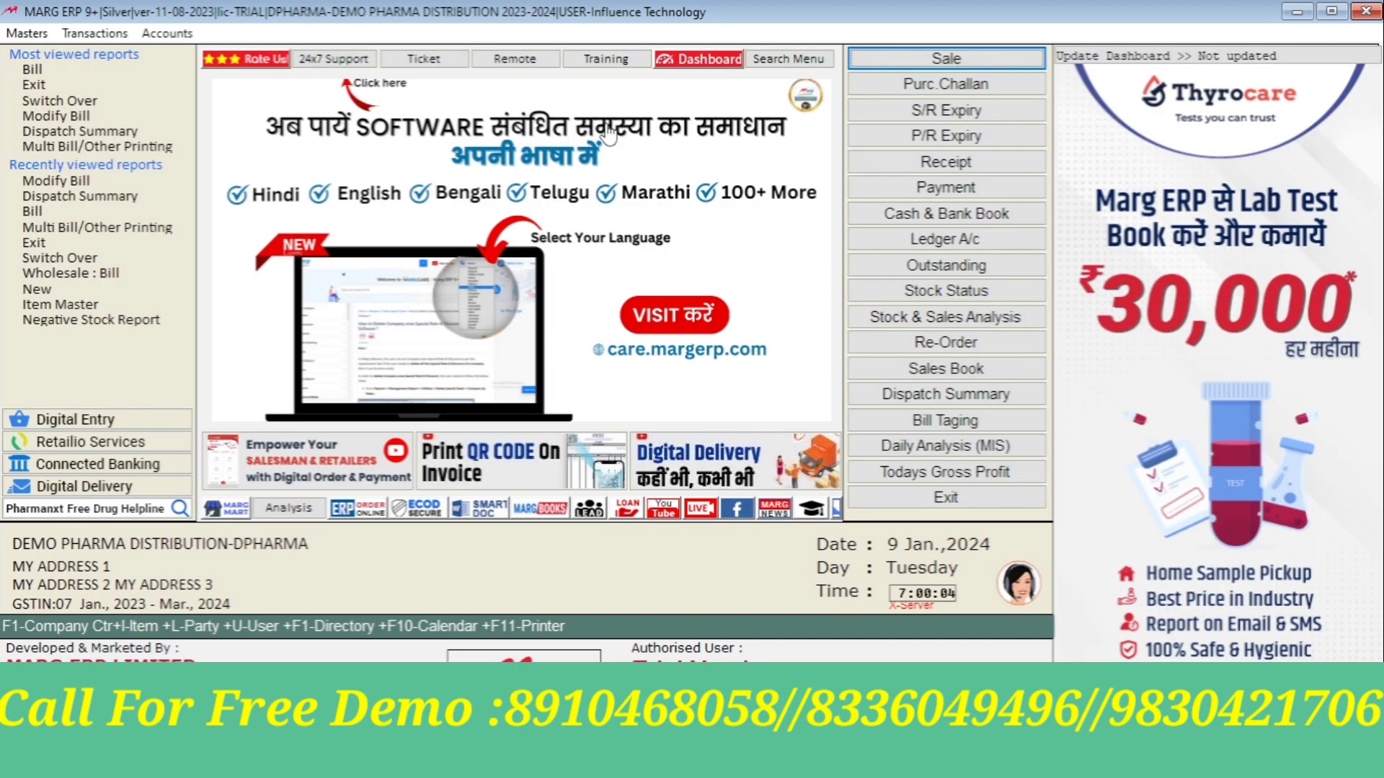
Open the sale bill modification list for All Time with the All Ledger filter, ready for editing.
key(alt)
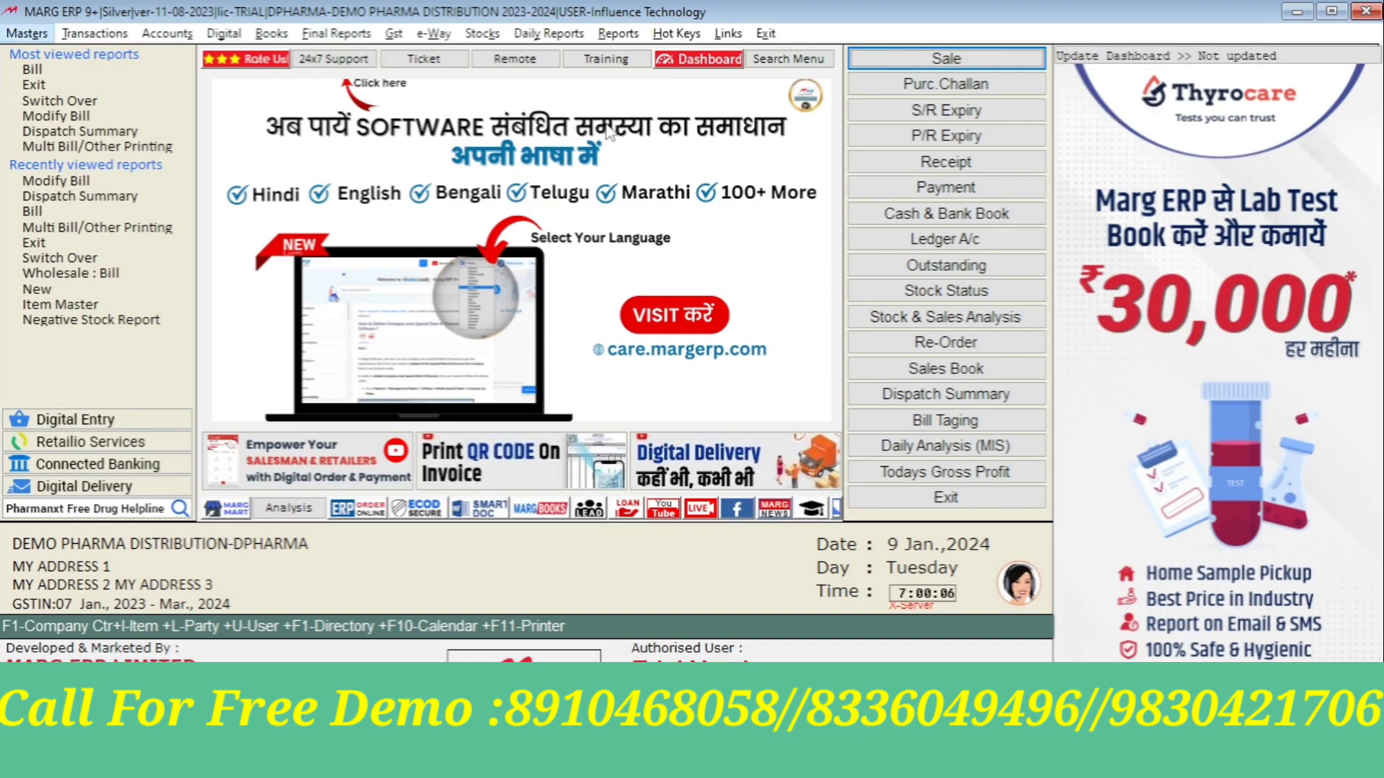
key(Right)
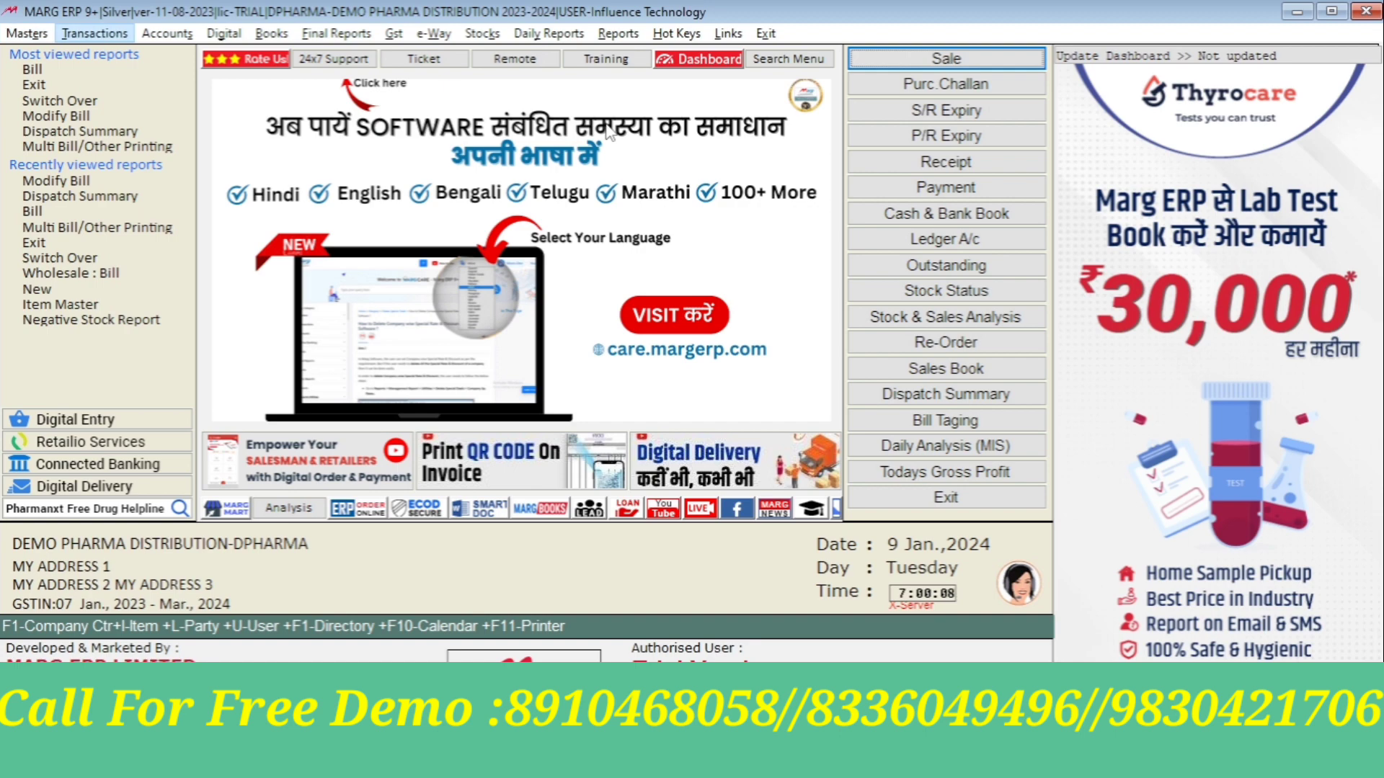
key(Down)
key(Right)
key(Down)
key(Down)
key(Down)
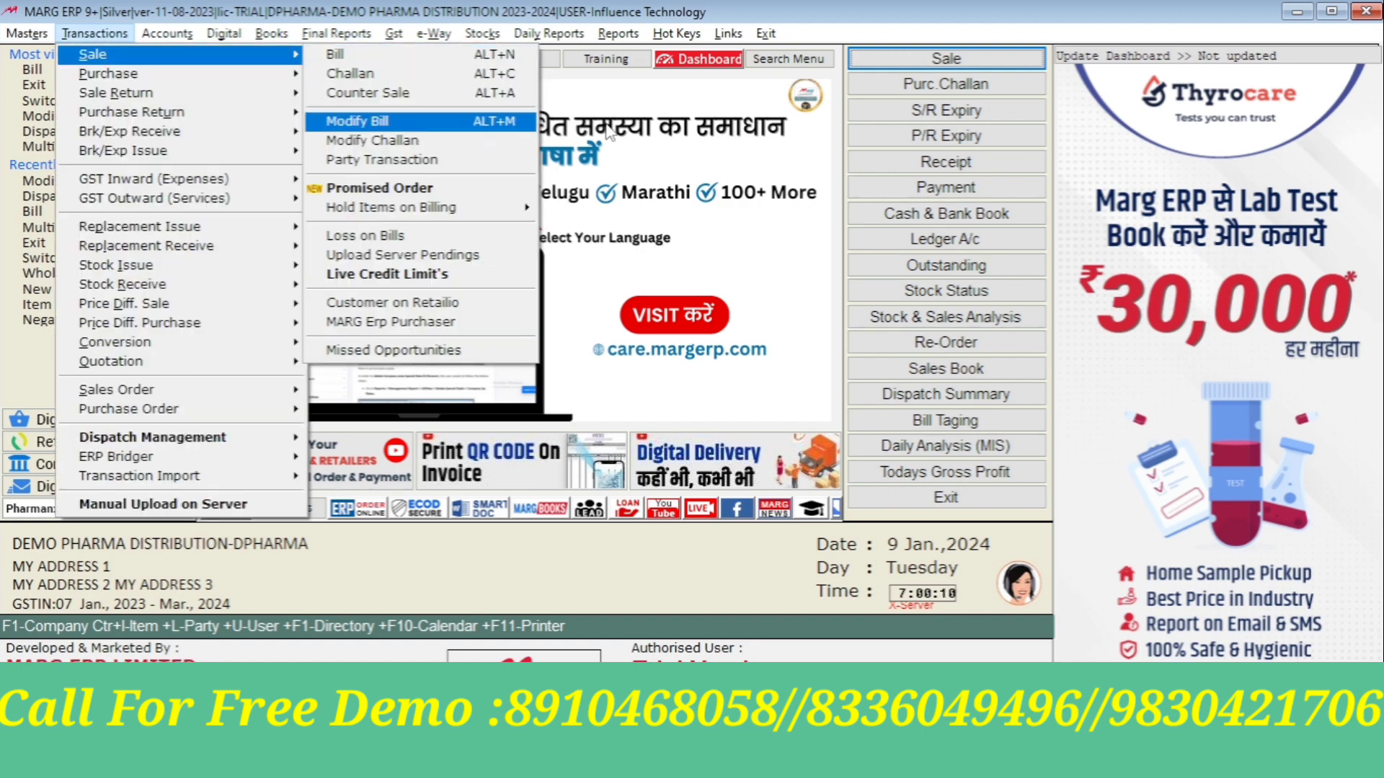
key(Return)
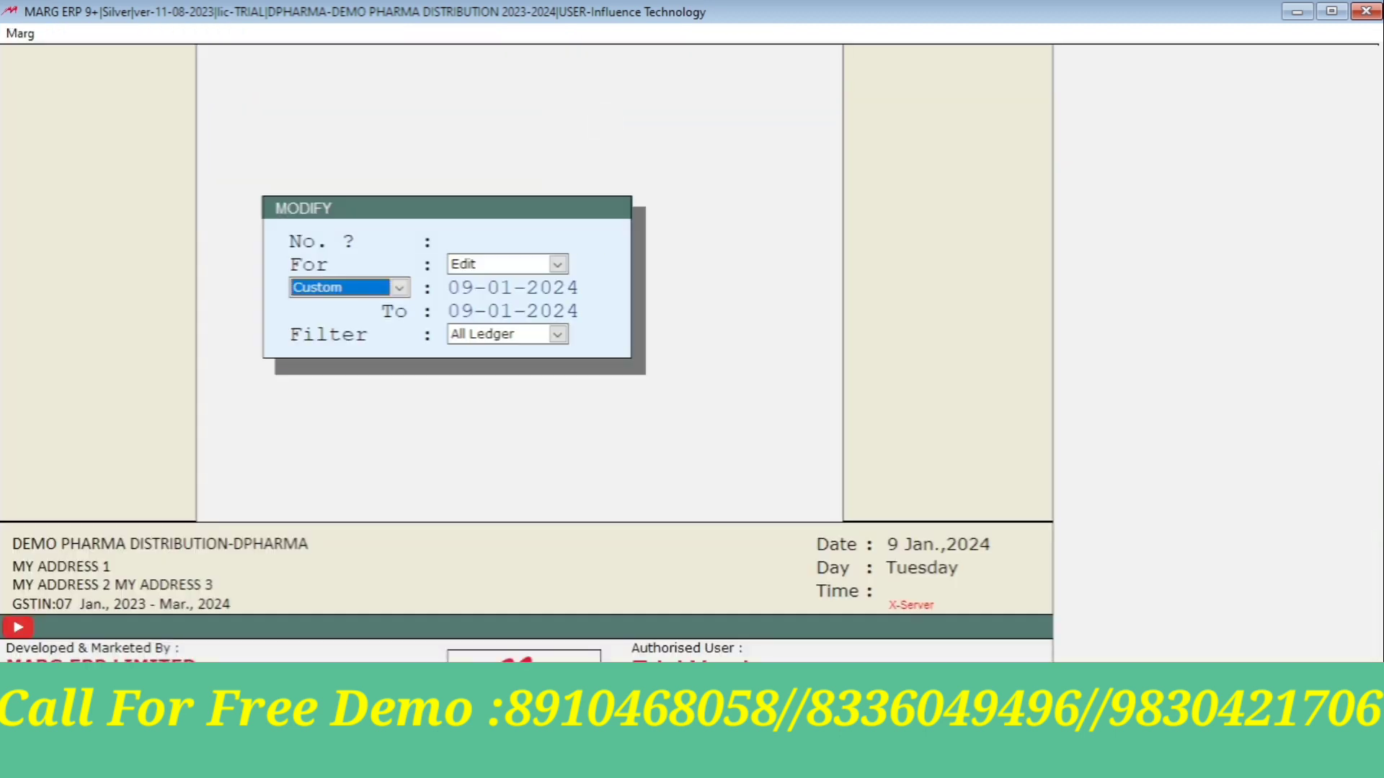
key(Down)
key(Return)
key(Return)
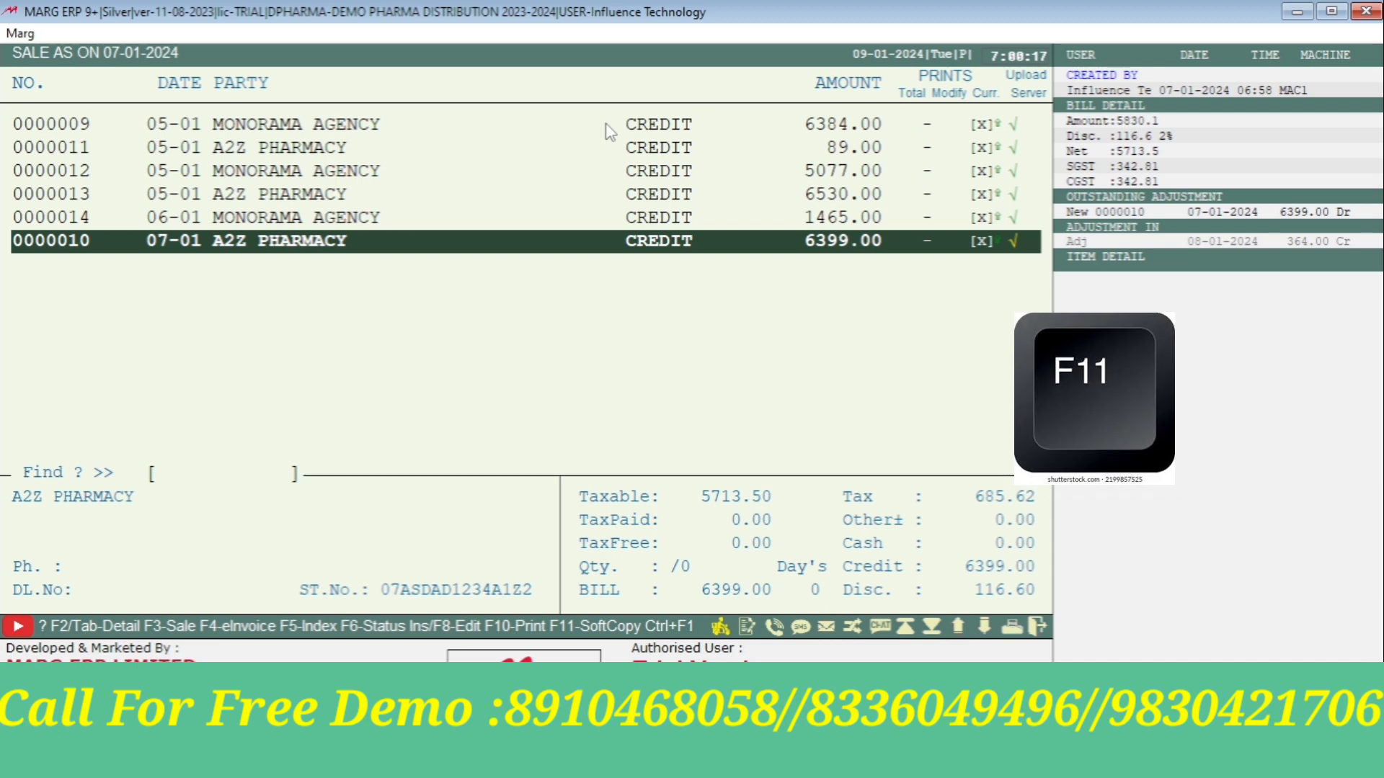
Upload the A2Z PHARMACY sale bill dated 07-01 to the server through its soft copy options.
key(F11)
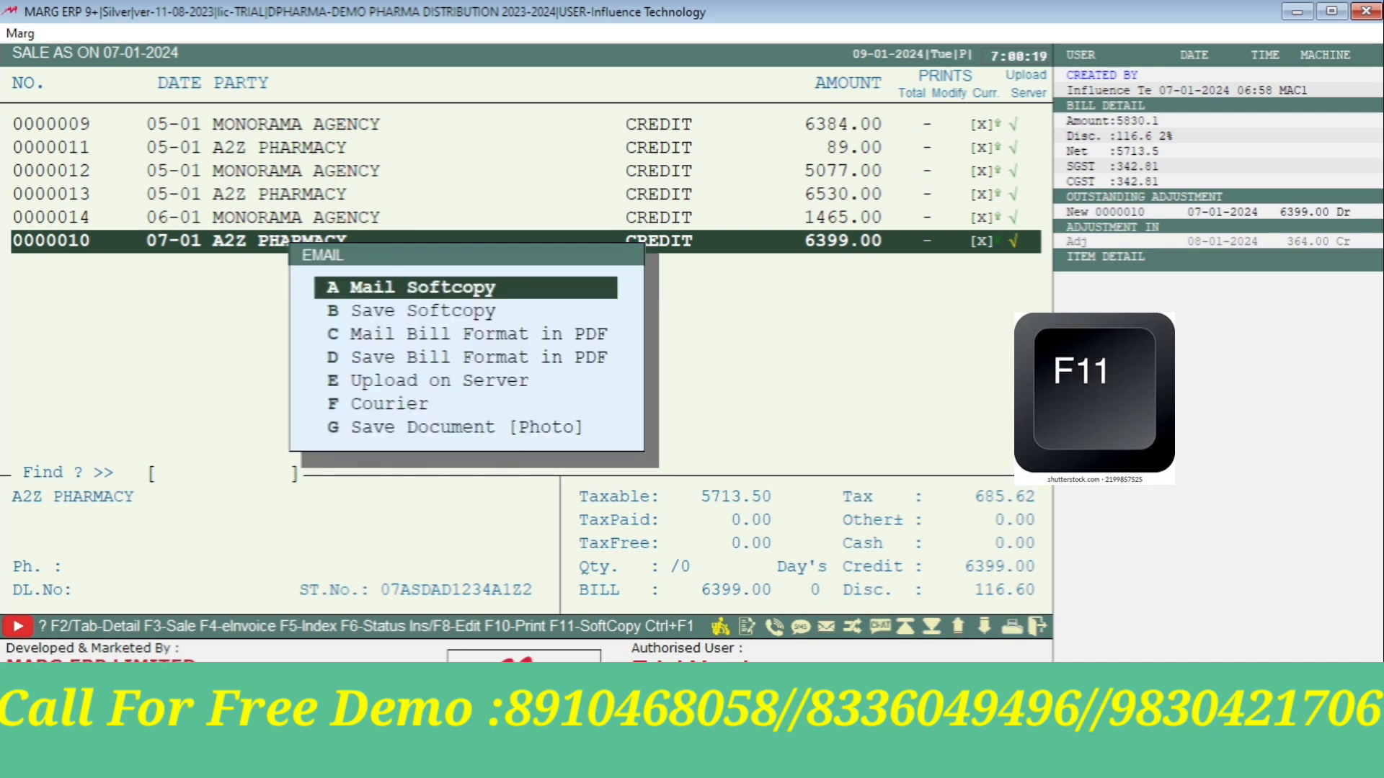
key(Down)
key(Down)
key(Down)
key(Down)
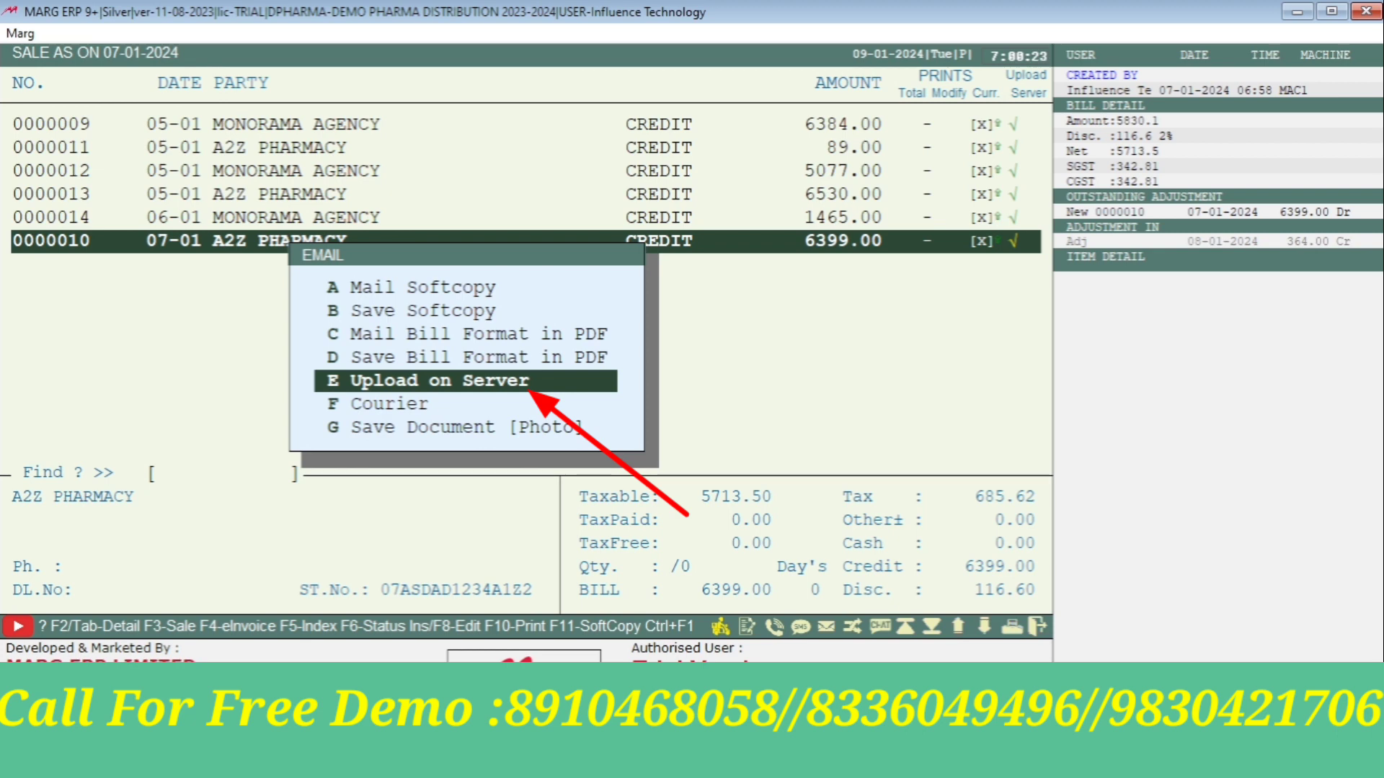
key(Return)
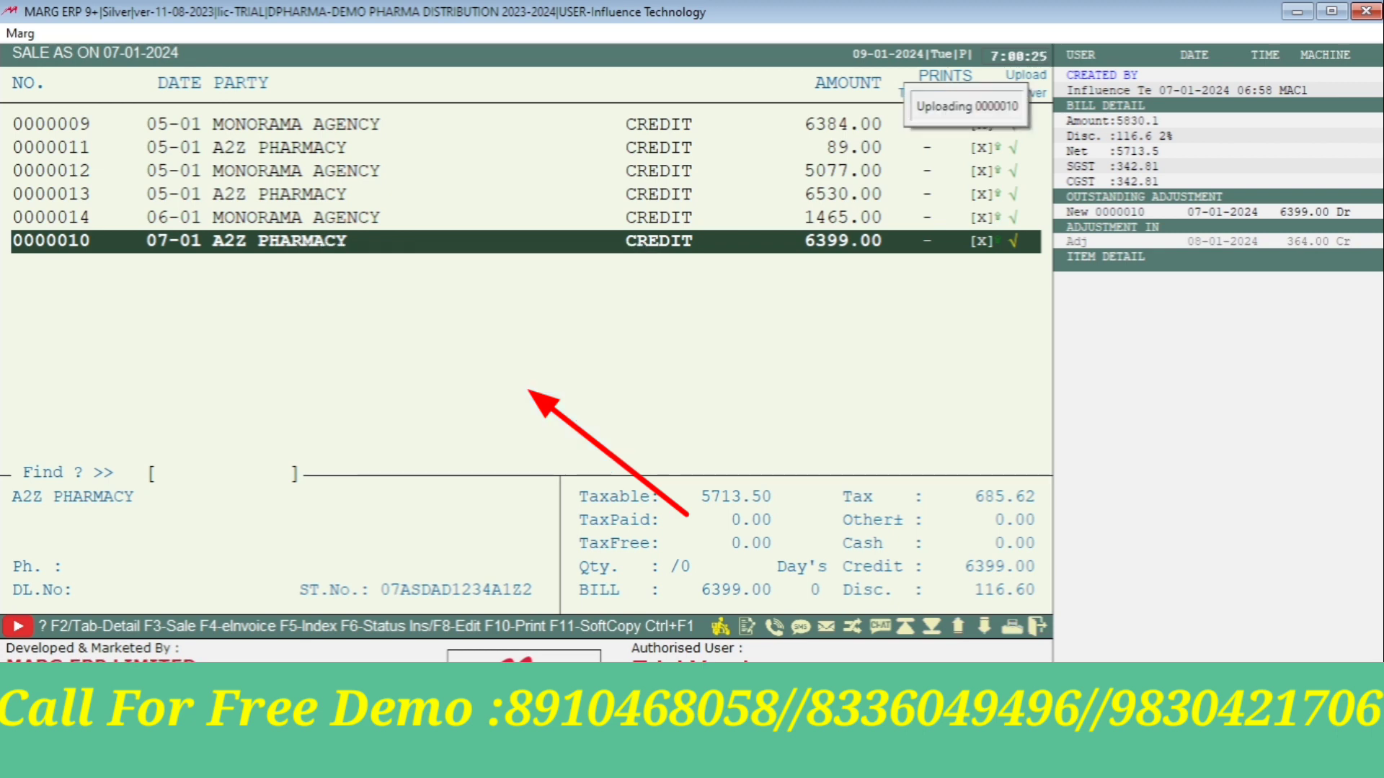